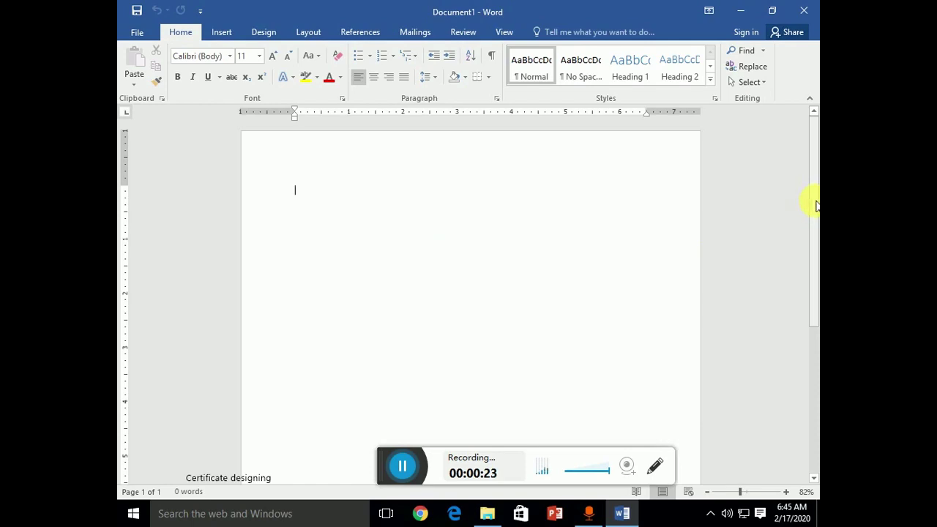
# Change the blank document's page orientation to Landscape
pyautogui.moveTo(815, 205)
pyautogui.mouseDown()
pyautogui.moveTo(813, 366)
pyautogui.moveTo(810, 188)
pyautogui.mouseUp()
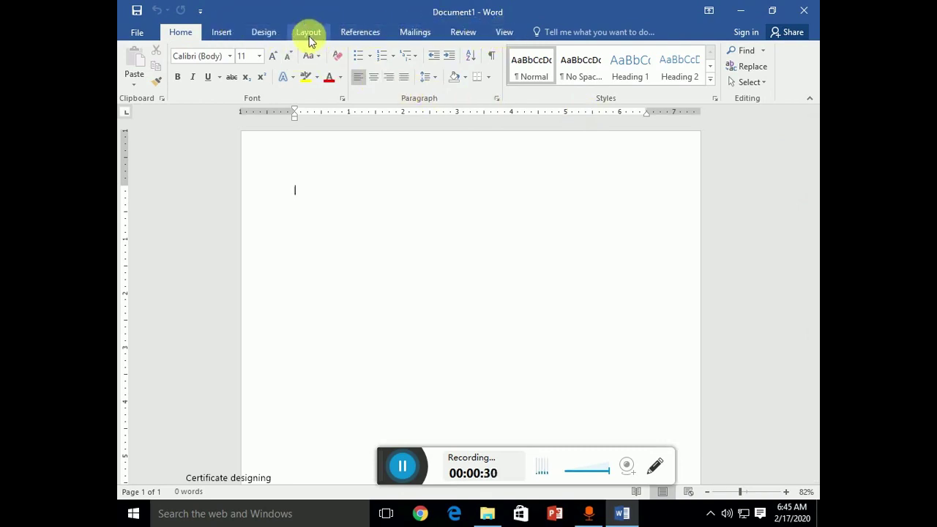
pyautogui.click(270, 33)
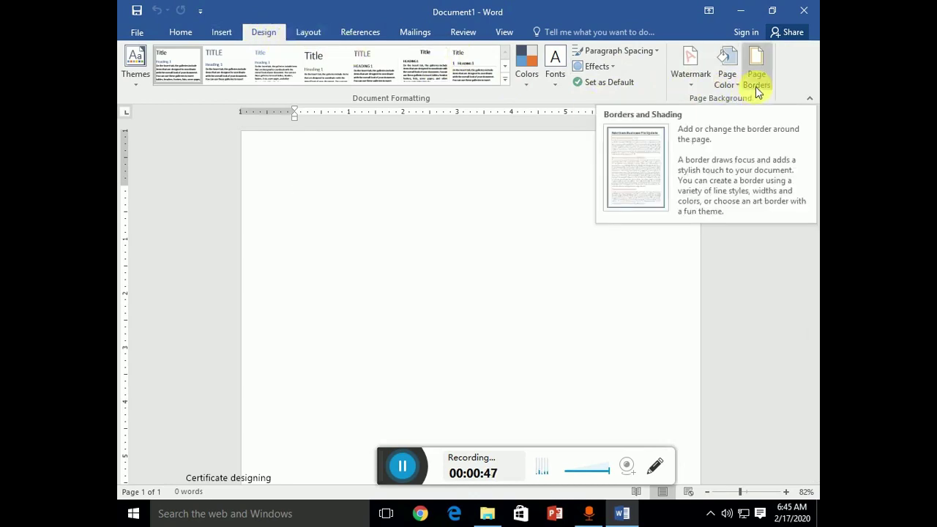
pyautogui.click(309, 37)
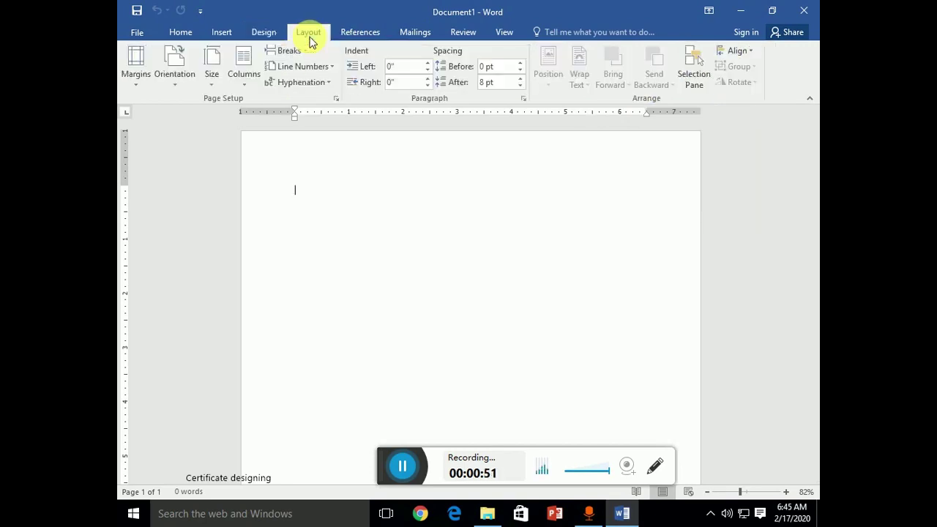
pyautogui.click(172, 82)
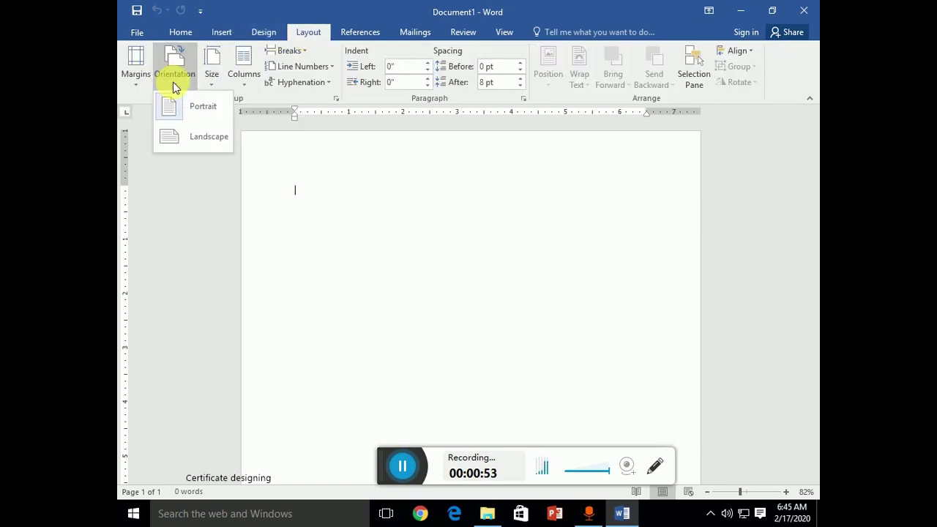
pyautogui.click(188, 138)
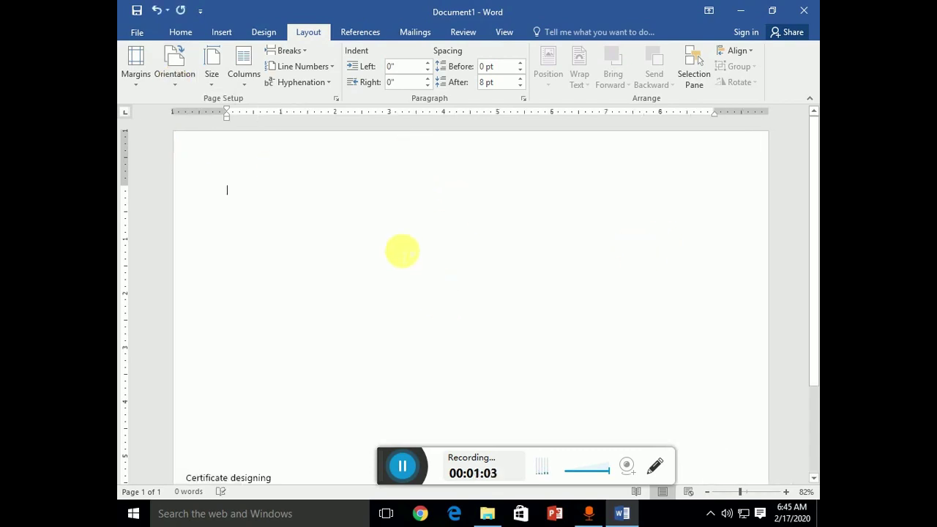
pyautogui.click(180, 88)
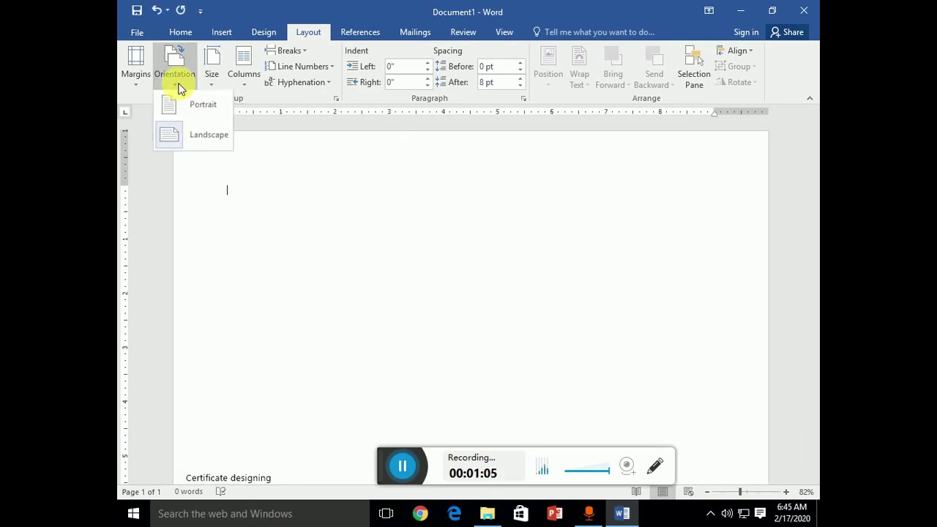
pyautogui.click(196, 139)
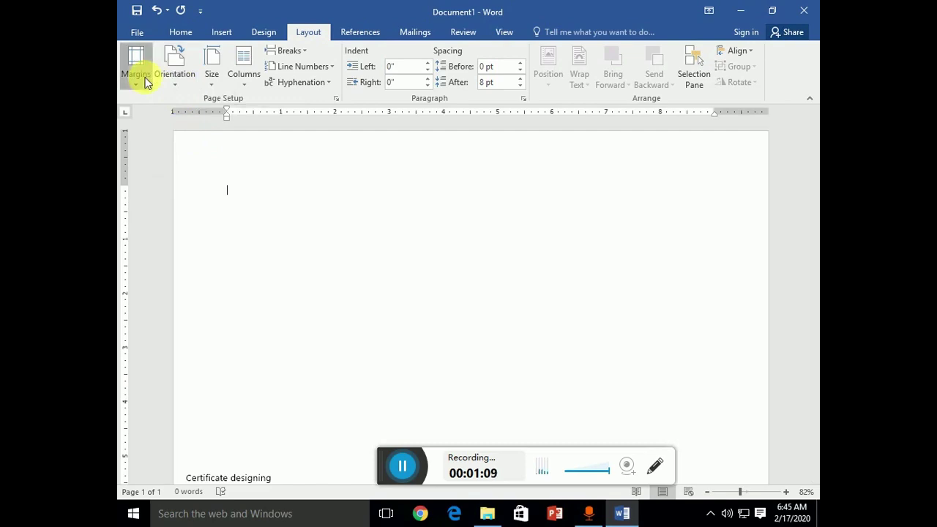
# Review the preset page margins and set the paper size to A4 (8.27" x 11.69")
pyautogui.click(145, 80)
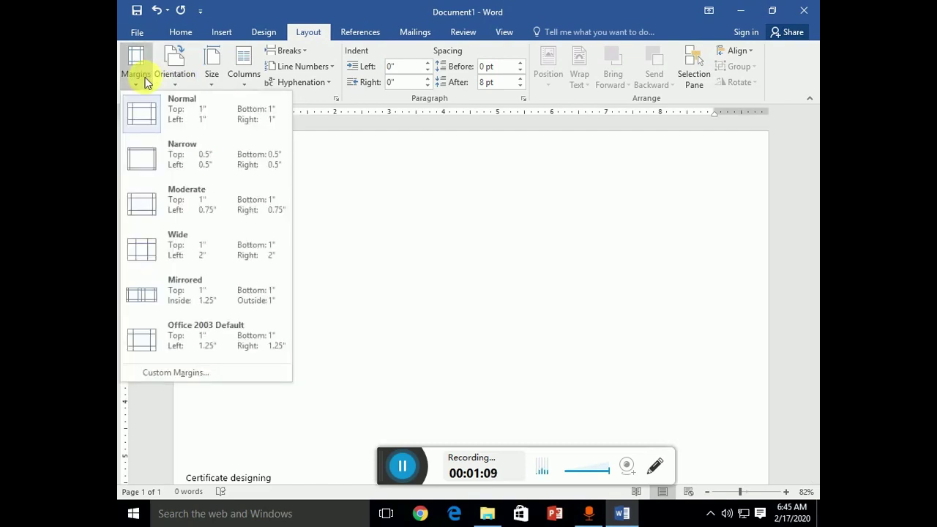
pyautogui.click(358, 170)
pyautogui.click(210, 73)
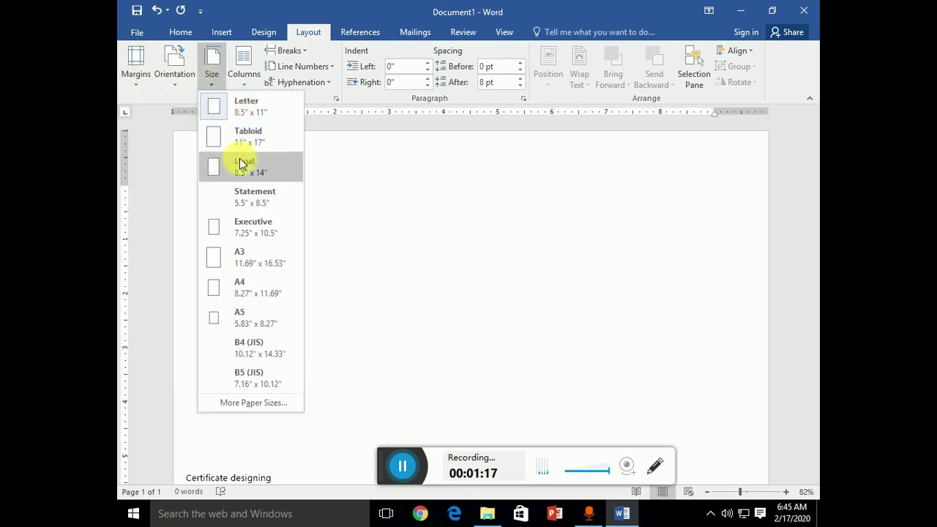
pyautogui.click(258, 287)
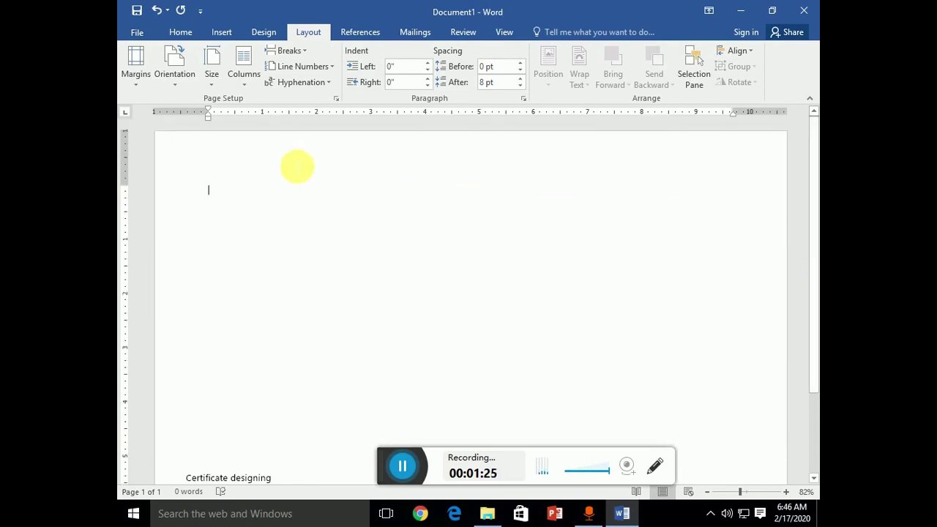
pyautogui.click(149, 82)
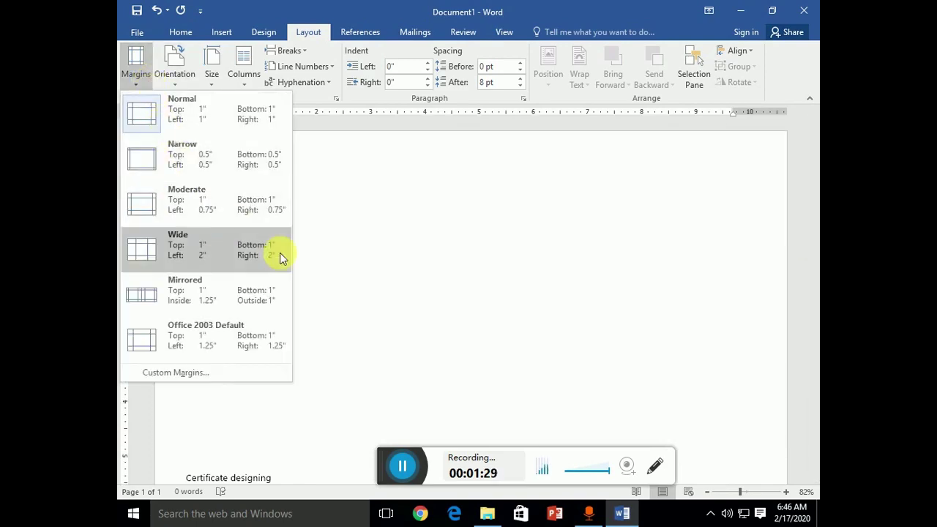
pyautogui.click(461, 232)
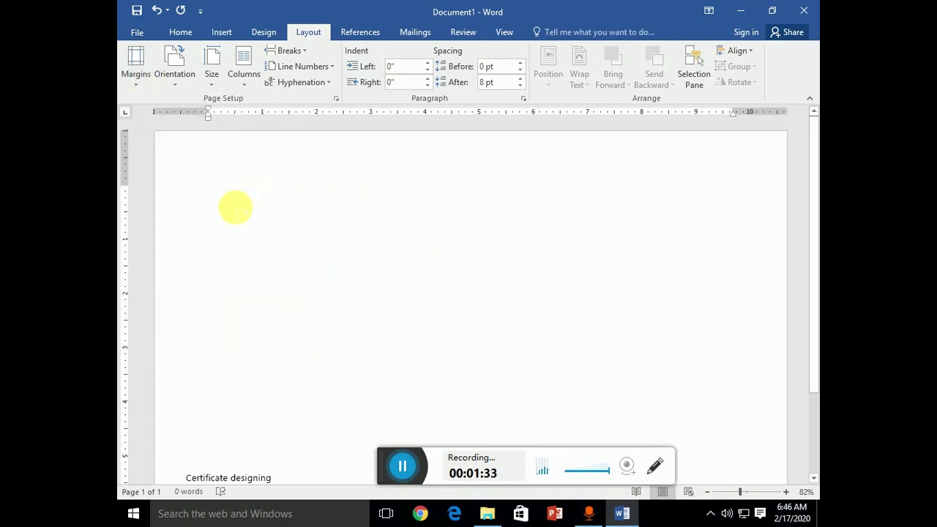
pyautogui.click(402, 466)
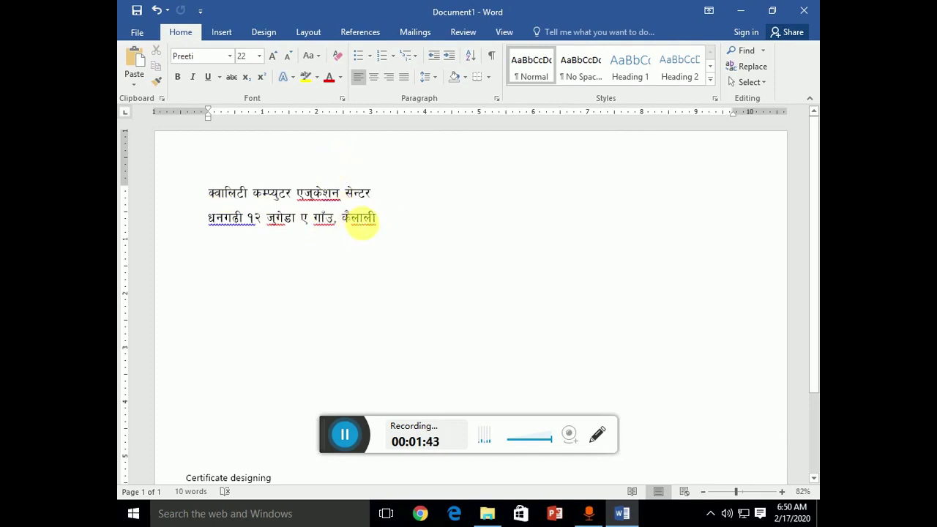
# Paste the copied "प्यान नः" and "आ . व .:" lines with source formatting below the address line, and start a new line beneath them
pyautogui.press('Return')
pyautogui.rightClick(221, 244)
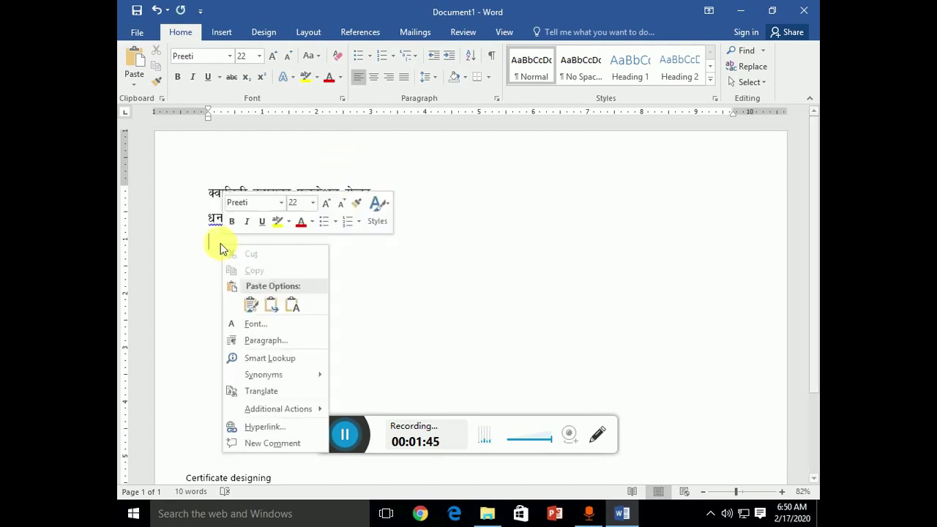
pyautogui.click(251, 305)
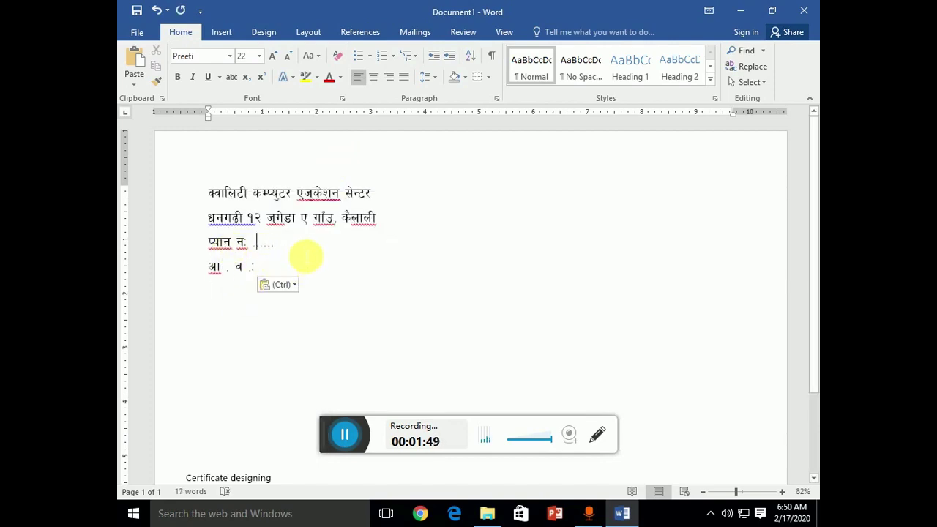
pyautogui.click(298, 249)
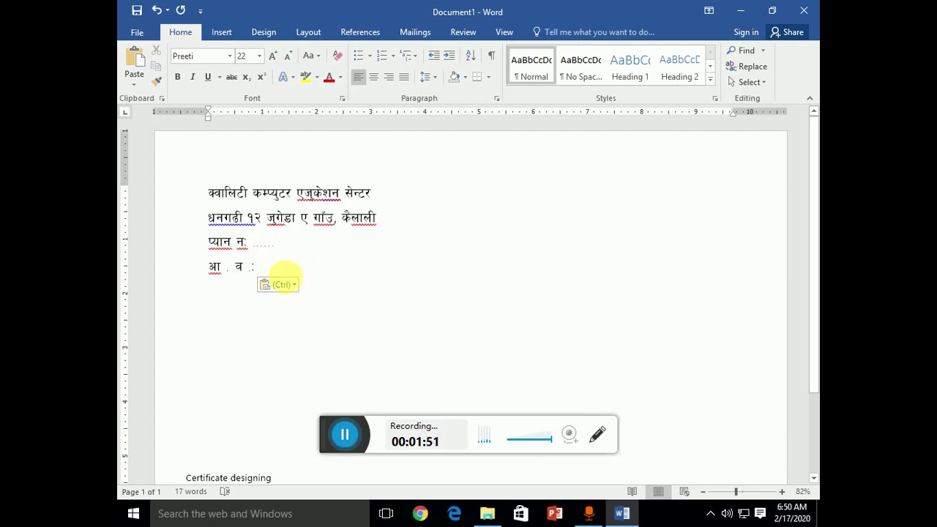
pyautogui.click(278, 260)
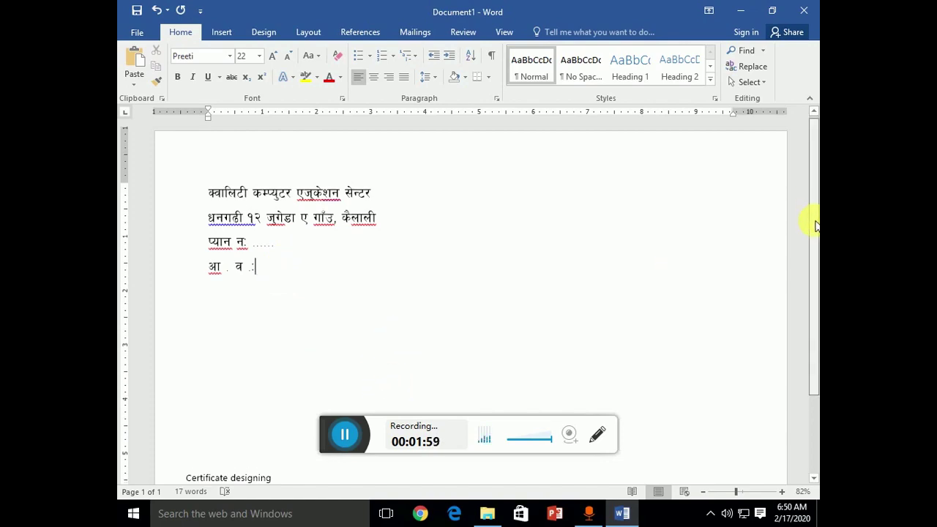
pyautogui.scroll(-1, 811, 234)
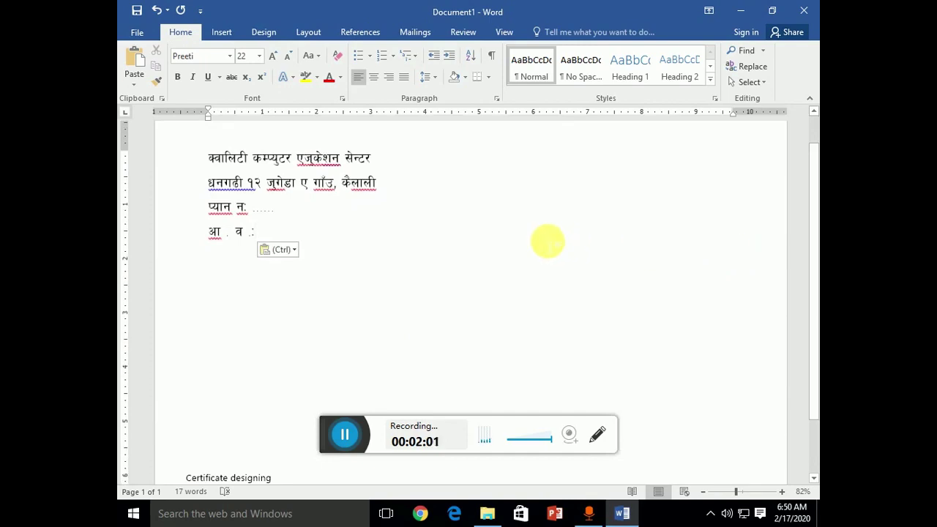
pyautogui.press('Return')
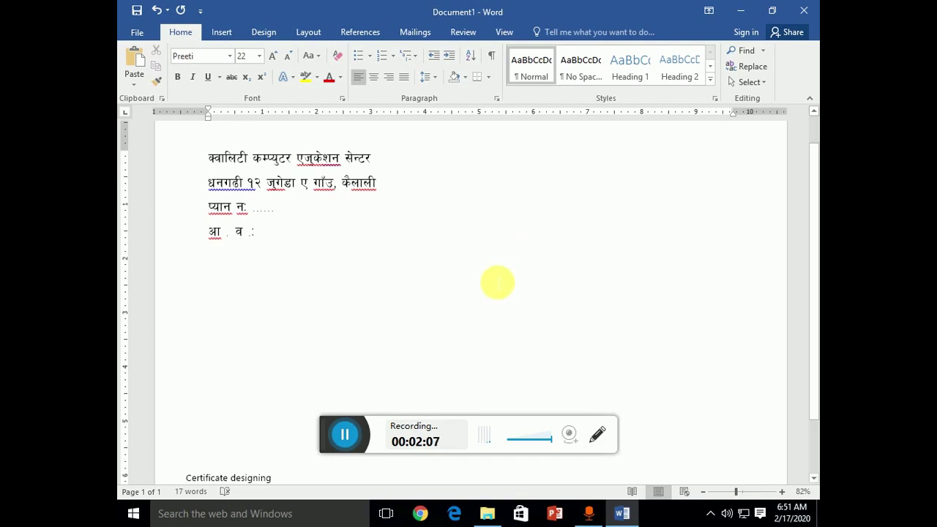
pyautogui.click(345, 434)
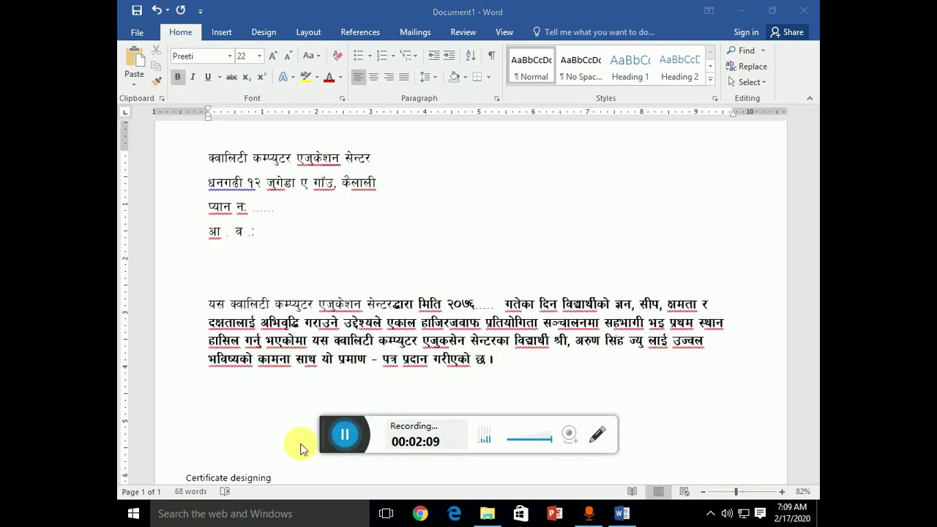
# Place the cursor below the bold award paragraph and start a new line there
pyautogui.click(515, 369)
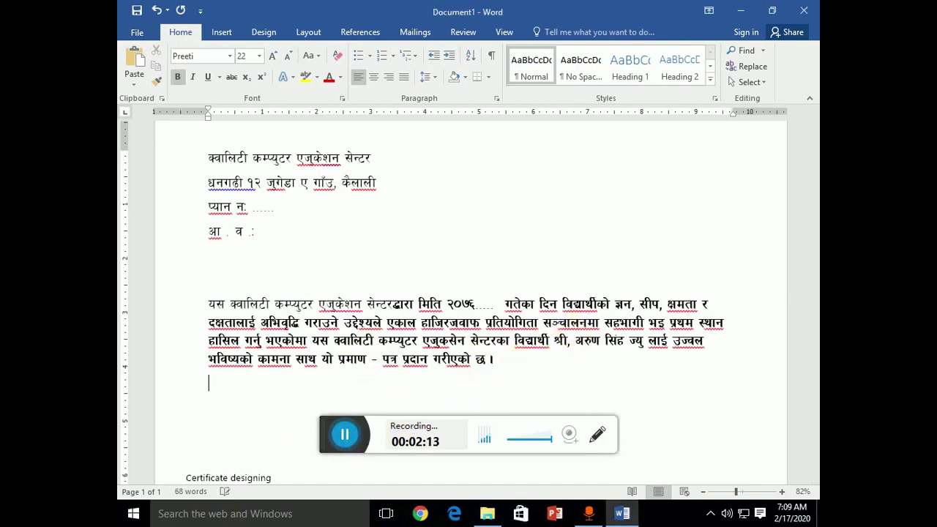
pyautogui.scroll(-3, 309, 417)
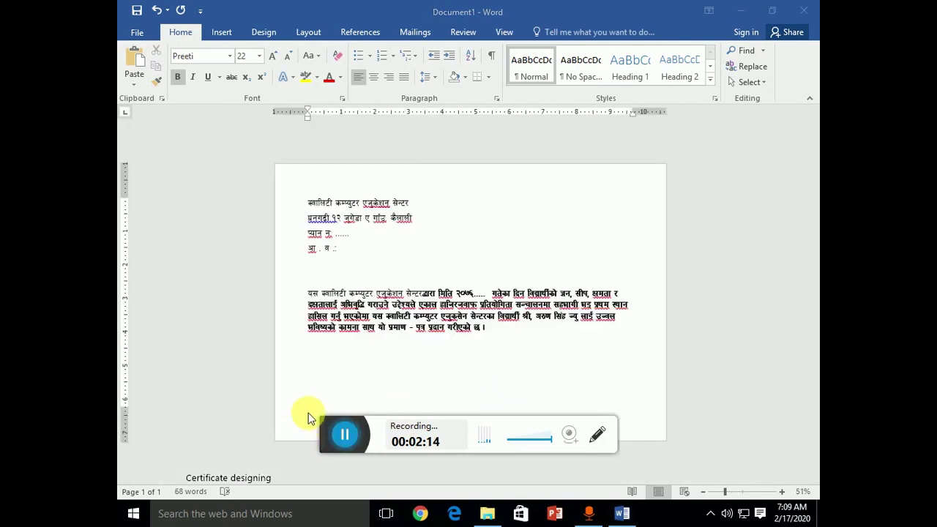
pyautogui.click(319, 351)
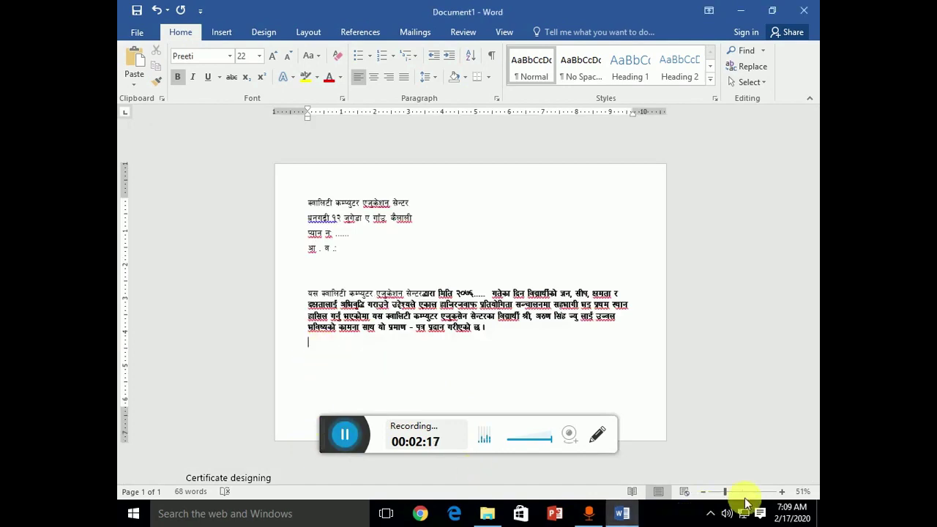
pyautogui.moveTo(739, 496); pyautogui.dragTo(727, 491)
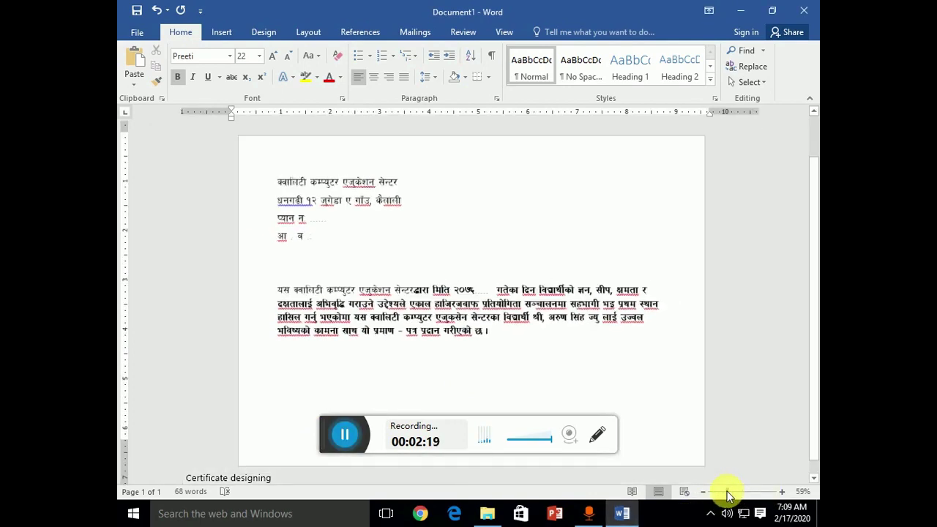
pyautogui.press('Return')
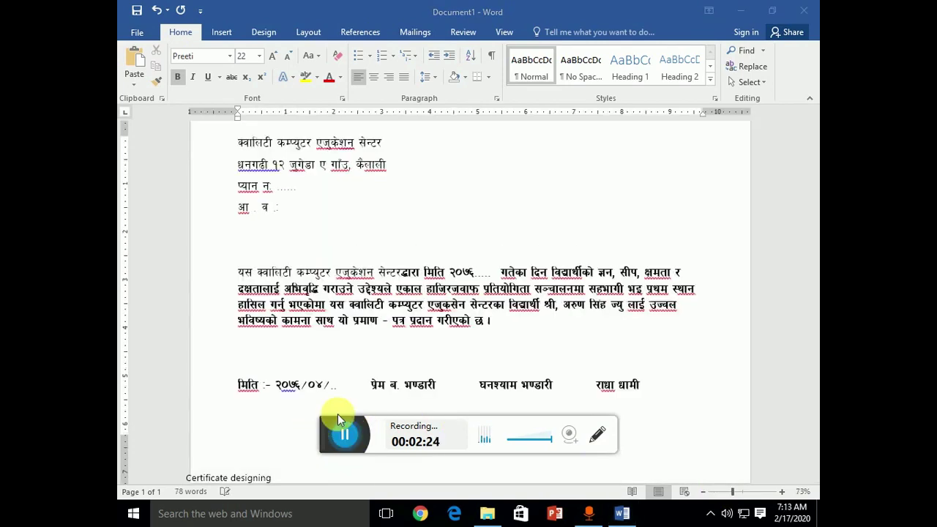
# Start a new line beneath the row with the date and the signatories' names
pyautogui.click(653, 386)
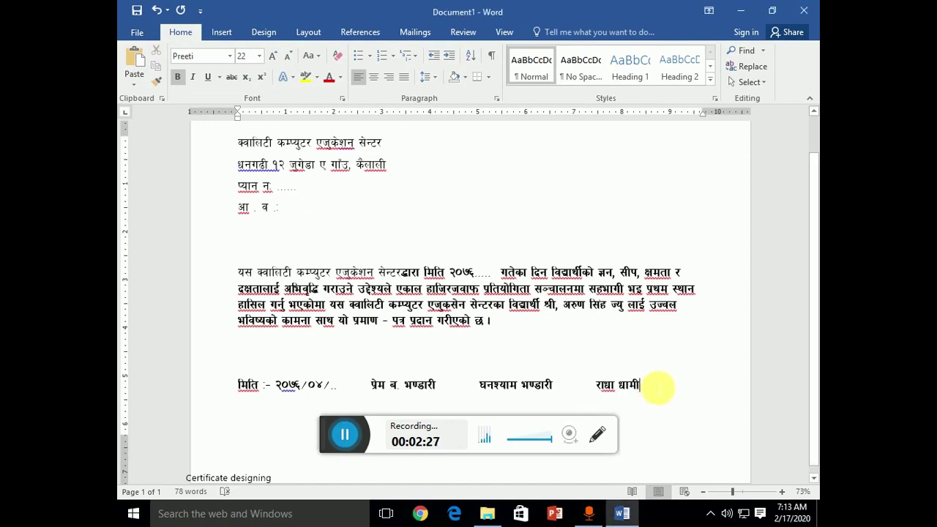
pyautogui.press('Return')
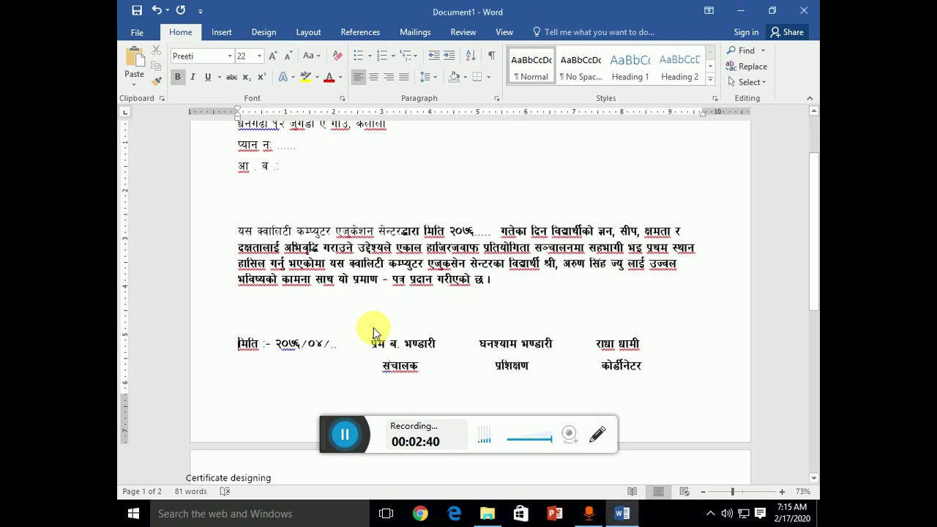
# Add a dotted signature line above each of the three signatories' names
pyautogui.doubleClick(315, 343)
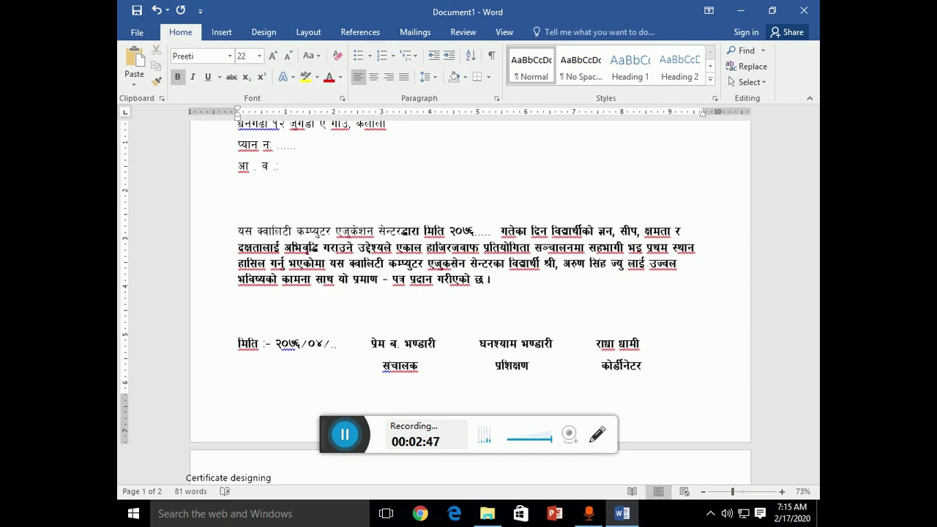
pyautogui.write('............................ ..........................')
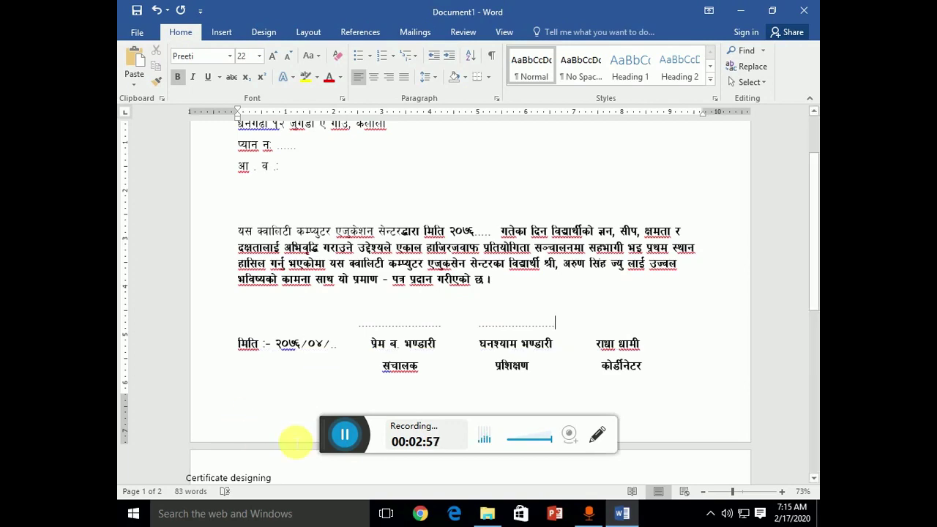
pyautogui.click(579, 334)
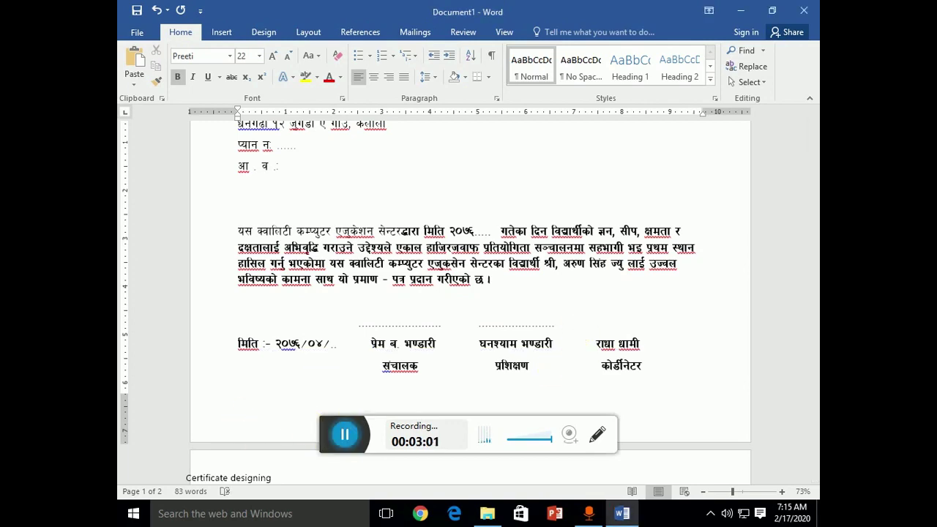
pyautogui.write('....................')
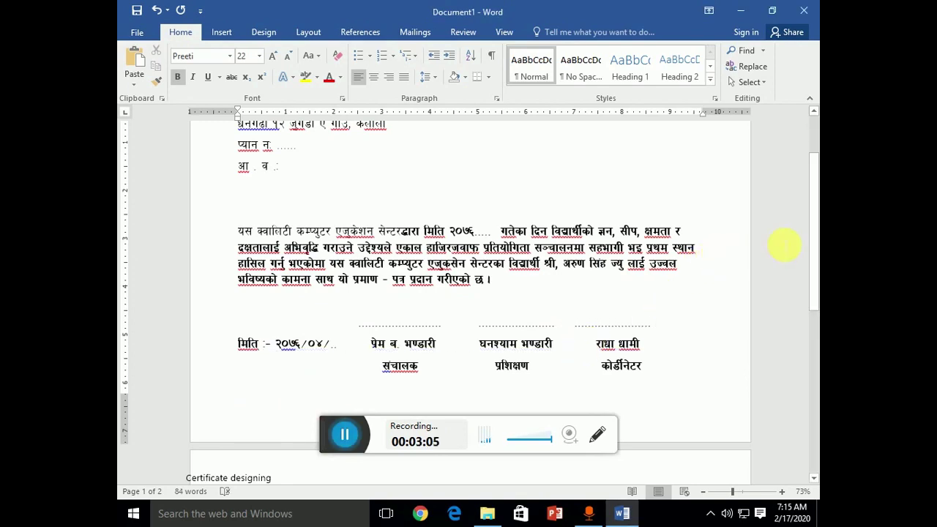
# Remove the extra blank line between the award paragraph and the dotted signature lines so the certificate fits on one page
pyautogui.moveTo(812, 240)
pyautogui.mouseDown()
pyautogui.moveTo(813, 319)
pyautogui.moveTo(805, 255)
pyautogui.moveTo(809, 309)
pyautogui.mouseUp()
pyautogui.click(495, 302)
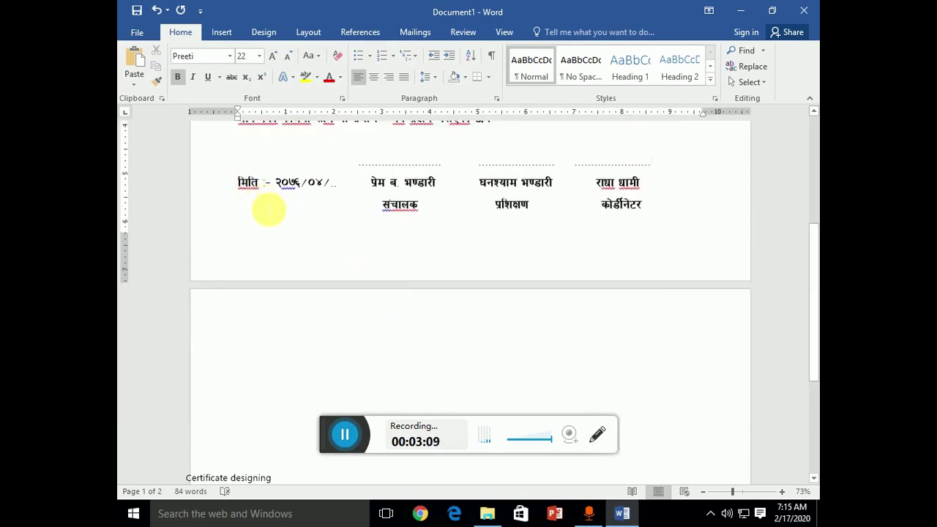
pyautogui.moveTo(811, 285); pyautogui.dragTo(810, 234)
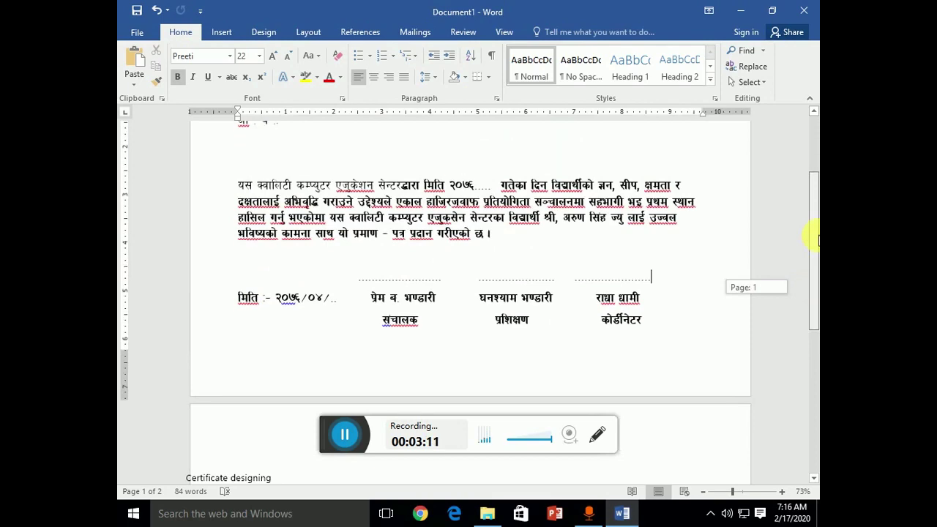
pyautogui.click(313, 280)
pyautogui.press('BackSpace')
pyautogui.press('BackSpace')
pyautogui.press('BackSpace')
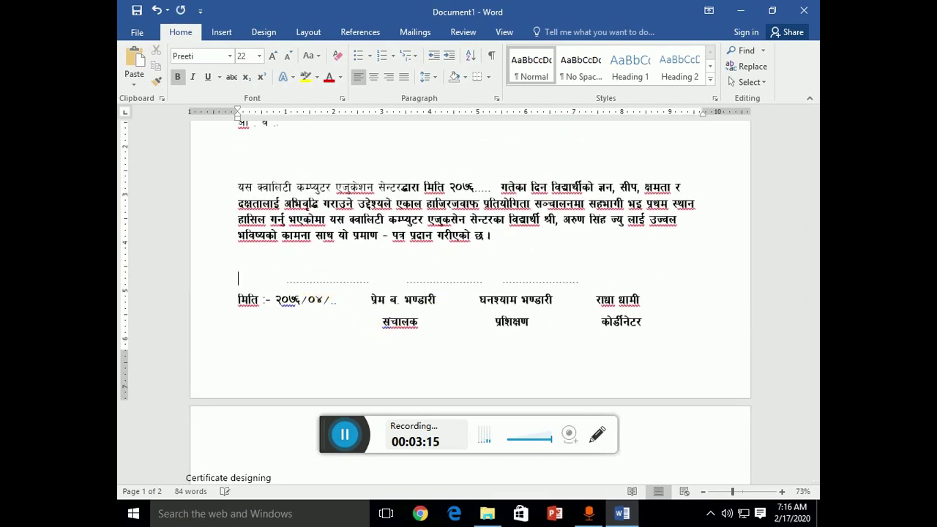
pyautogui.press('BackSpace')
pyautogui.scroll(2, 468, 256)
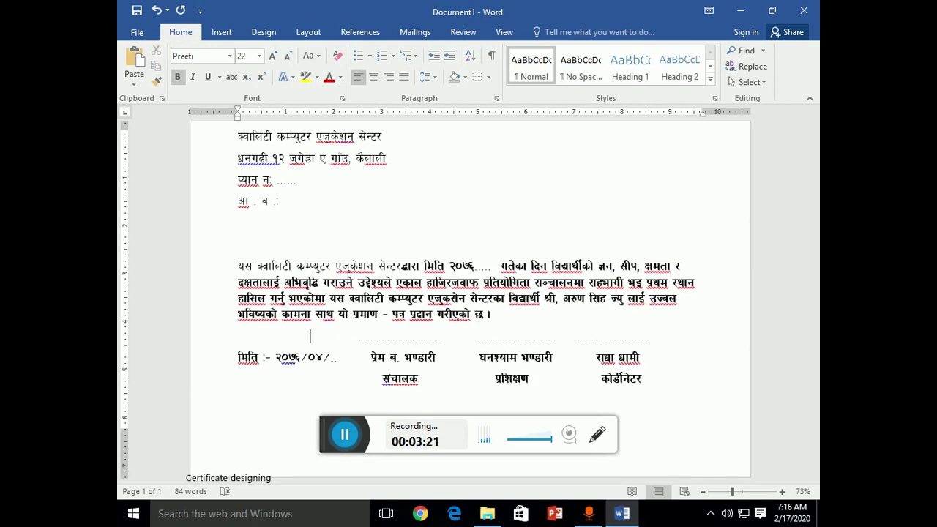
# Remove one extra blank line between the header lines and the award paragraph
pyautogui.click(256, 234)
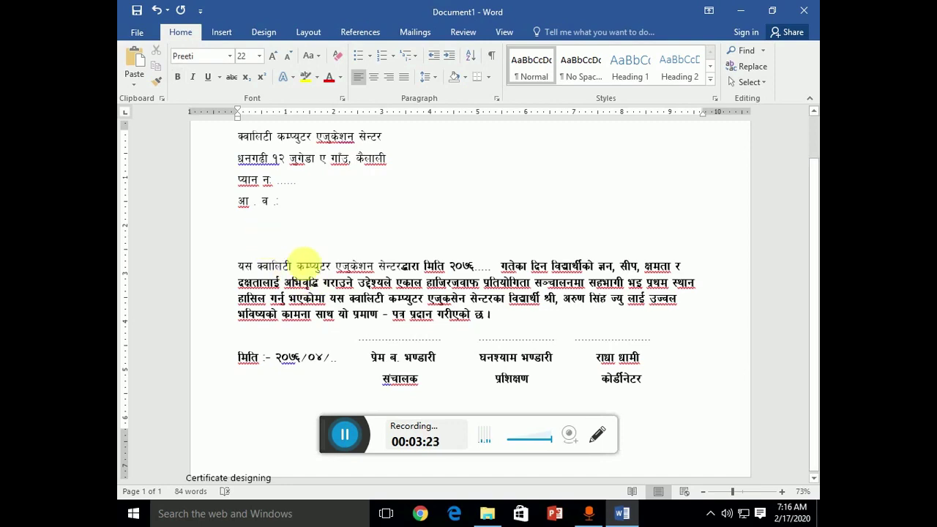
pyautogui.press('BackSpace')
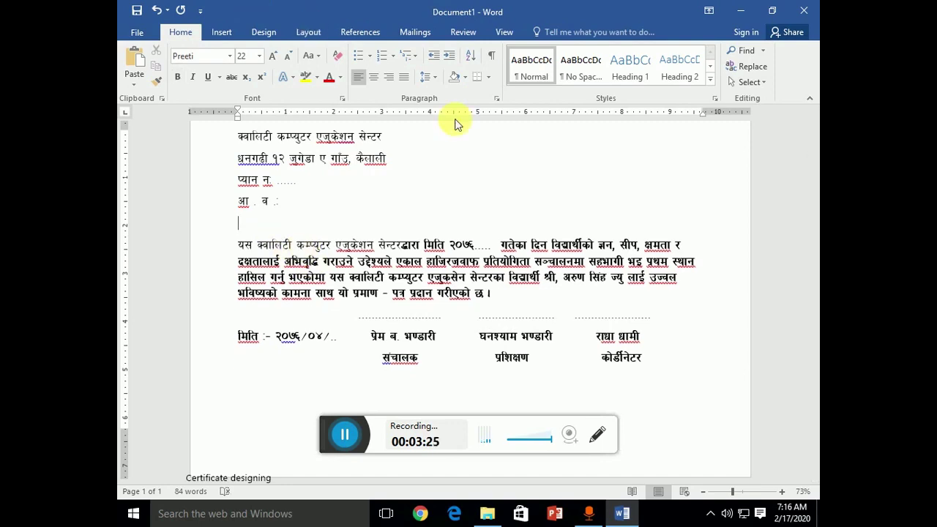
pyautogui.click(344, 322)
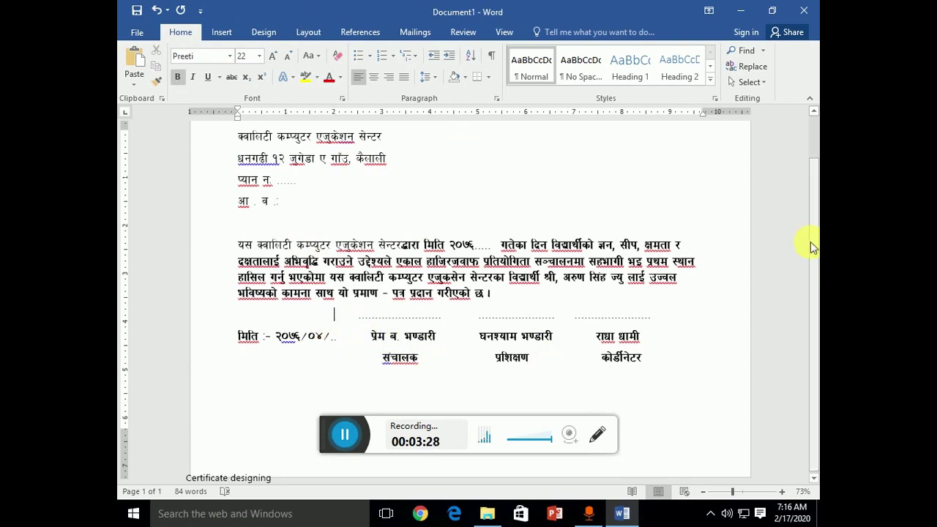
pyautogui.scroll(1, 813, 238)
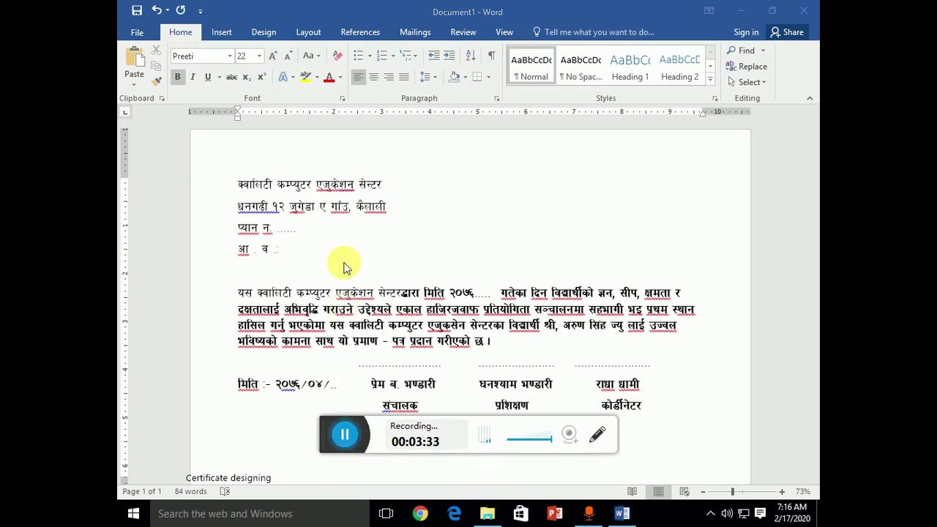
pyautogui.moveTo(329, 445); pyautogui.dragTo(334, 461)
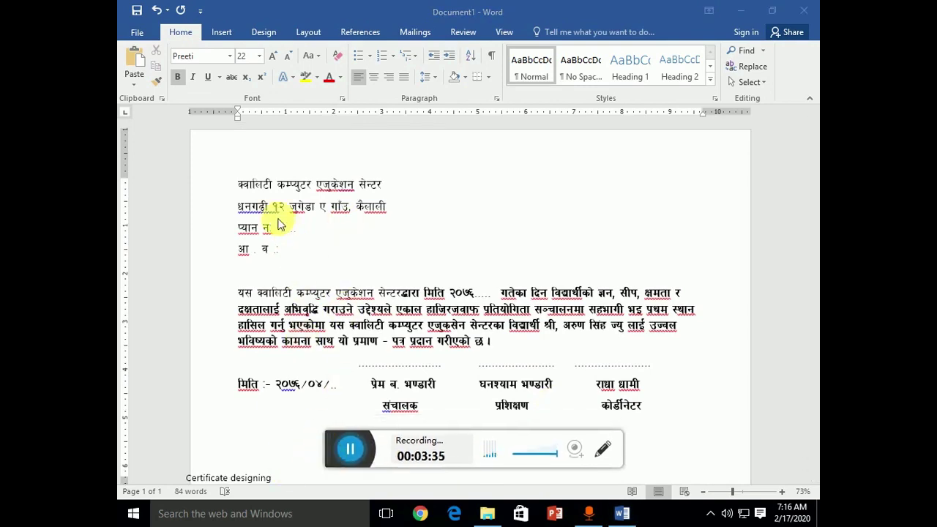
# Center the two heading lines with the education center's name and its address
pyautogui.tripleClick(273, 190)
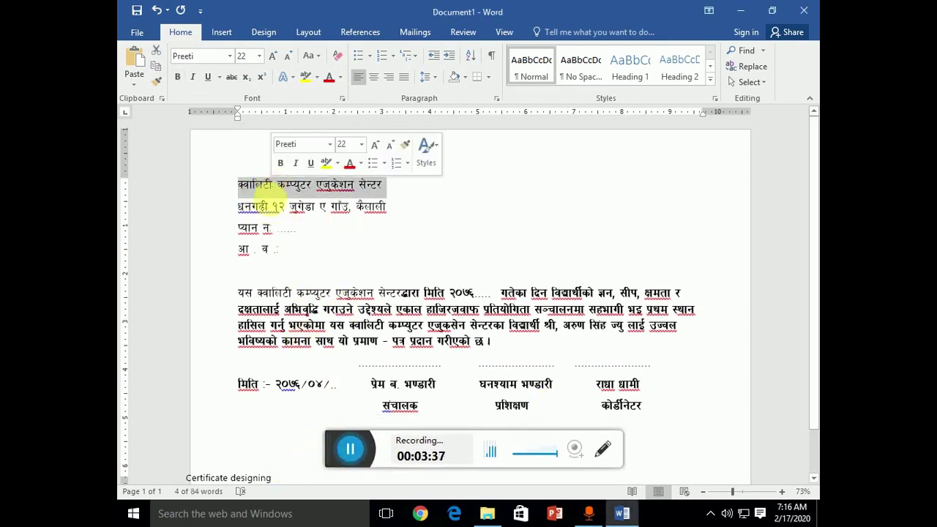
pyautogui.moveTo(240, 184); pyautogui.dragTo(376, 209)
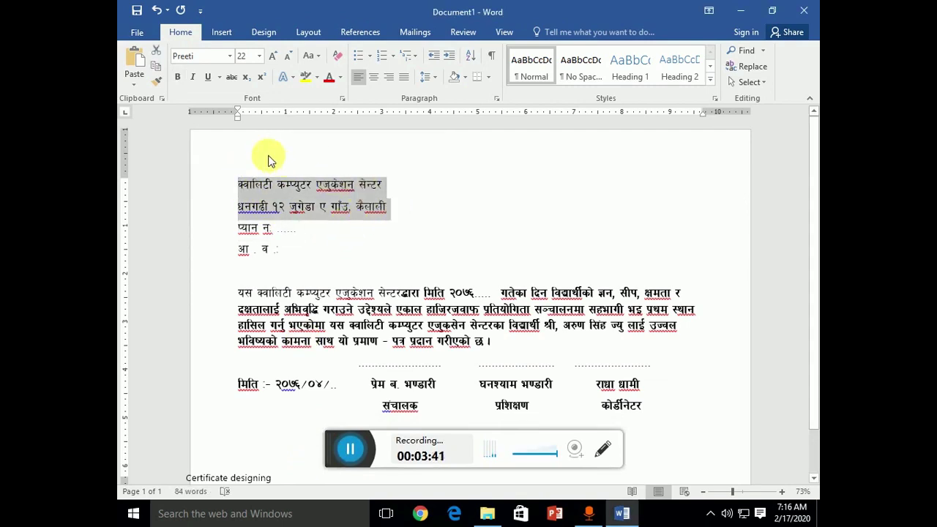
pyautogui.click(375, 76)
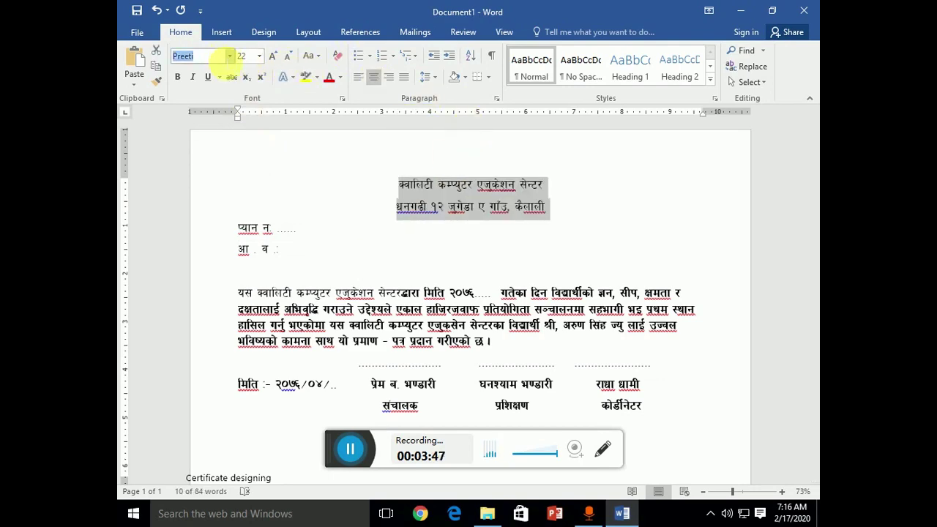
# Try the 0018 ARAP font on the two centered heading lines
pyautogui.write('00')
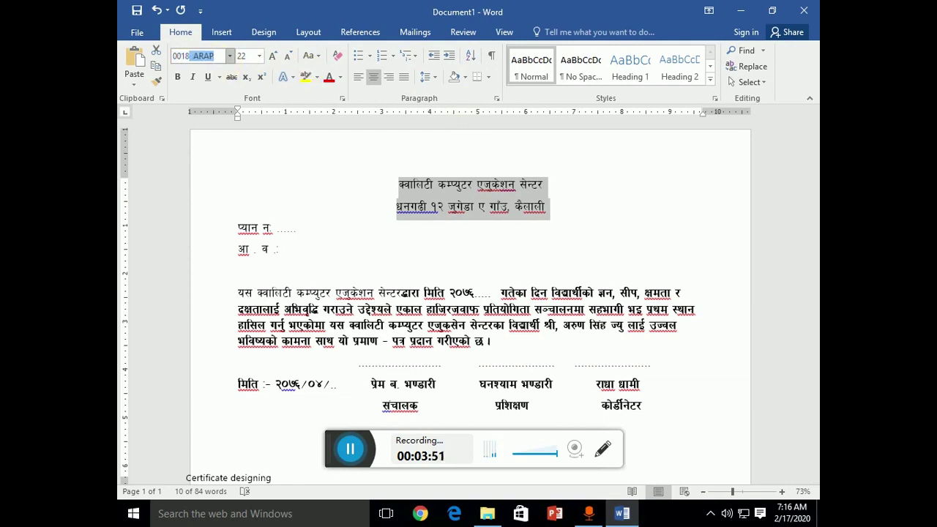
pyautogui.write('18')
pyautogui.press('Return')
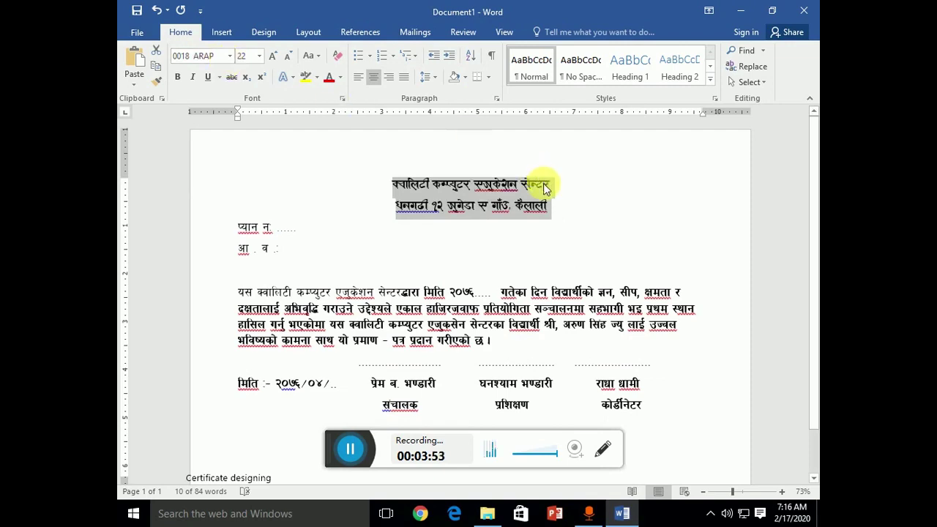
# Enlarge the two centered heading lines to font size 28
pyautogui.click(272, 55)
pyautogui.click(272, 56)
pyautogui.click(273, 56)
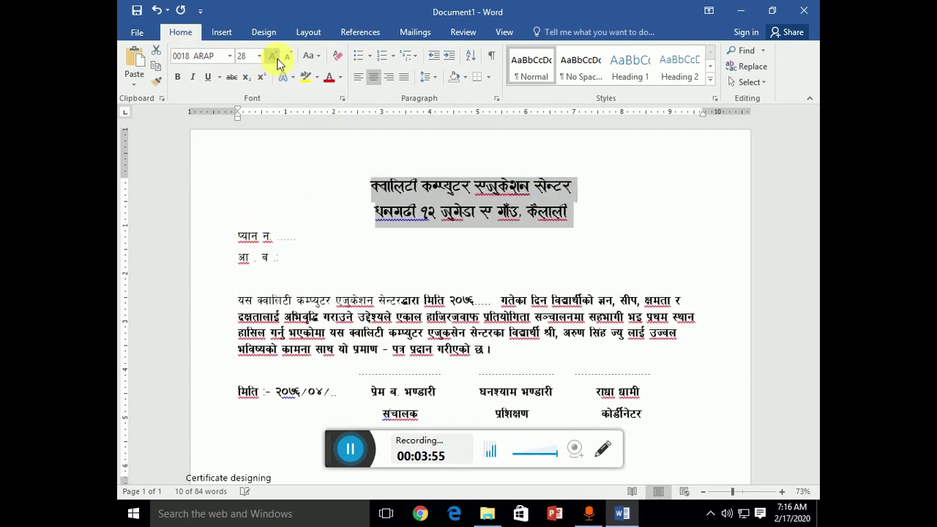
pyautogui.click(622, 210)
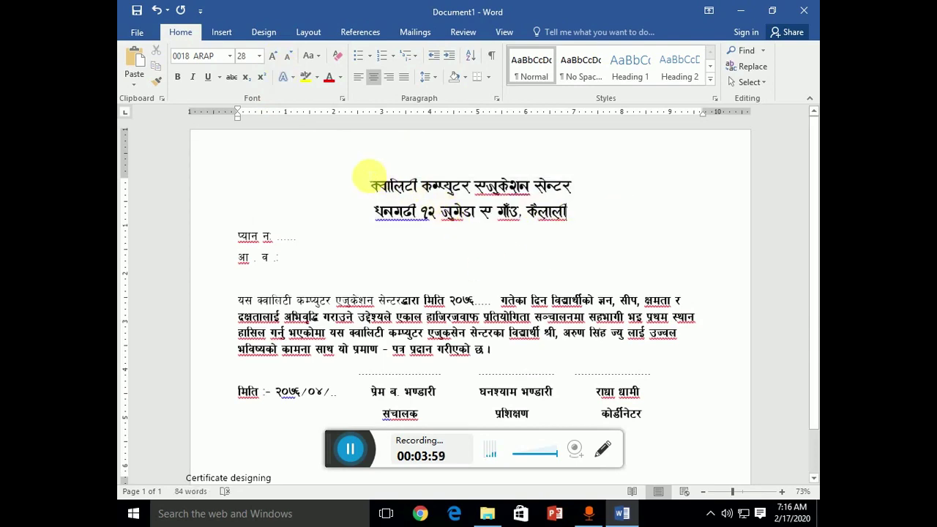
# Set the two heading lines and the PAN number line in the 0001 ARAP_BK font
pyautogui.moveTo(376, 182); pyautogui.dragTo(594, 237)
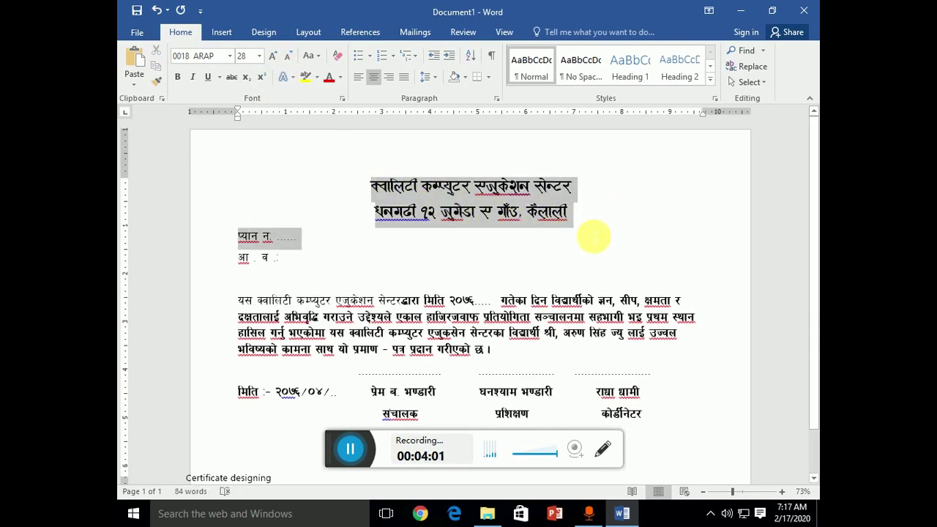
pyautogui.click(365, 183)
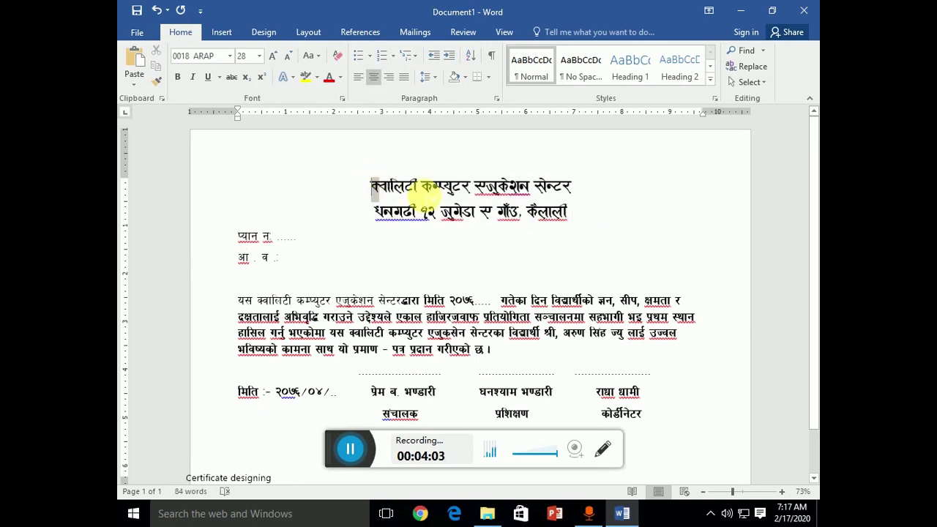
pyautogui.moveTo(432, 194); pyautogui.dragTo(549, 230)
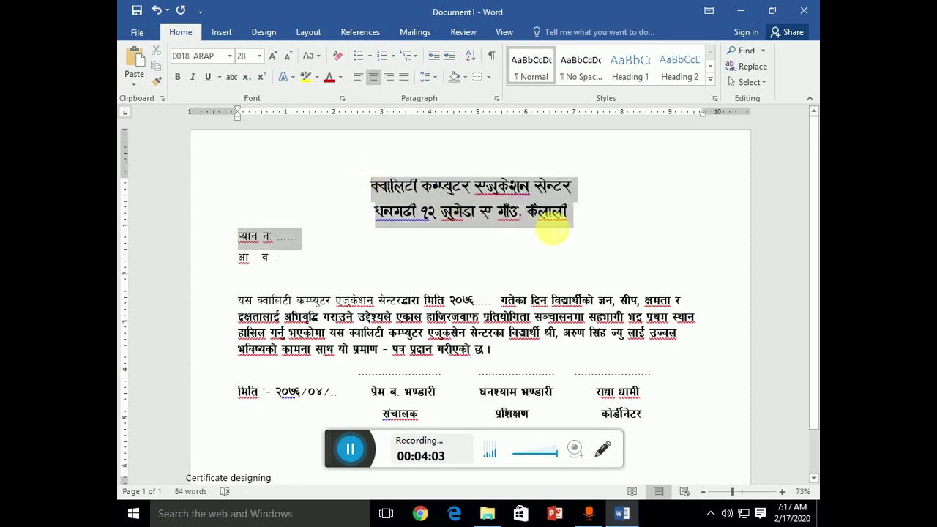
pyautogui.click(208, 57)
pyautogui.write('0001 ARAP_BK')
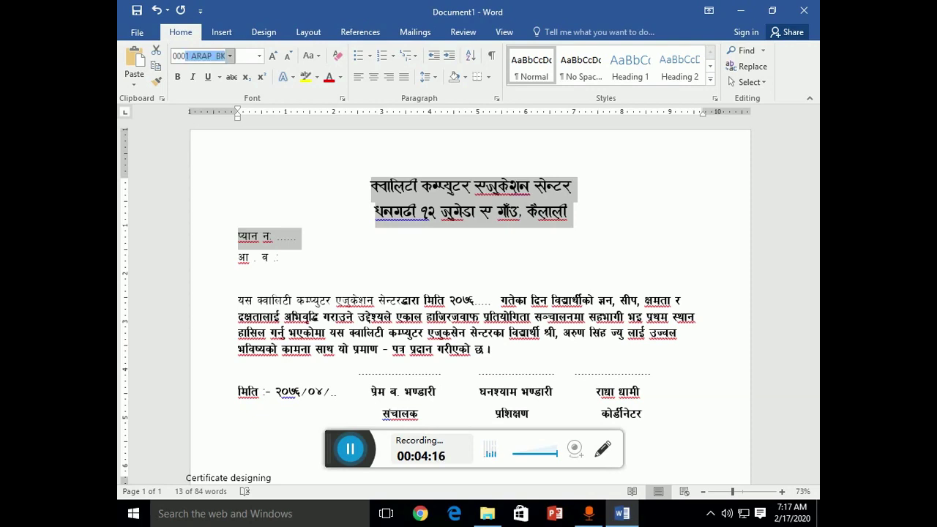
pyautogui.press('Return')
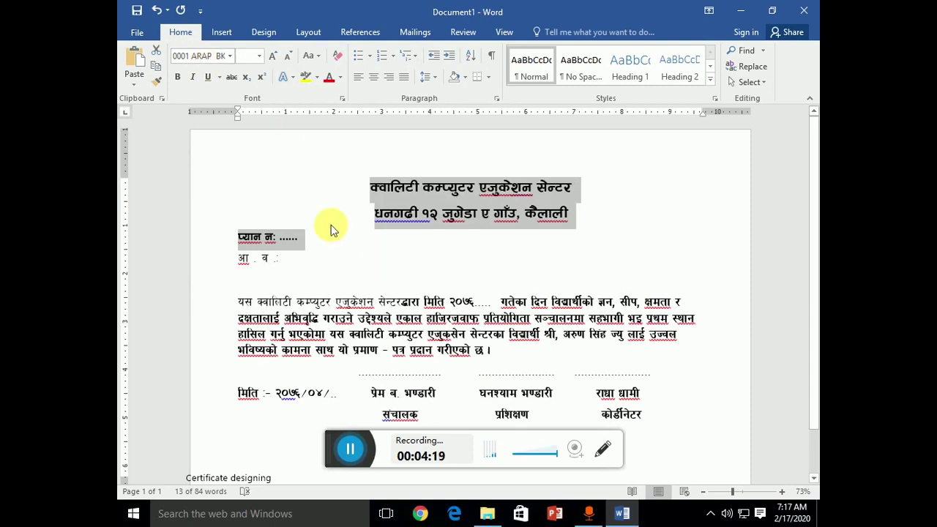
# Apply the 0001 ARAP_BK font to the PAN number line and the fiscal year line beneath it
pyautogui.click(307, 248)
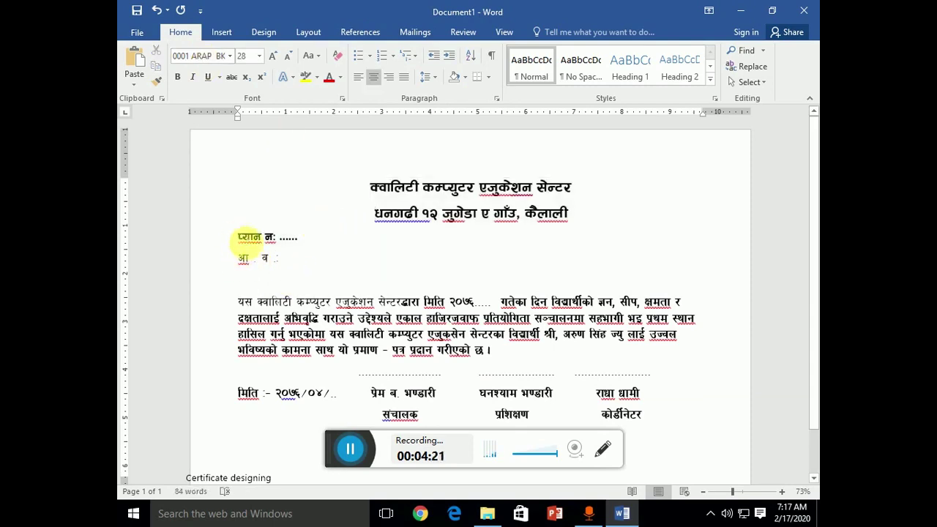
pyautogui.moveTo(247, 237); pyautogui.dragTo(277, 271)
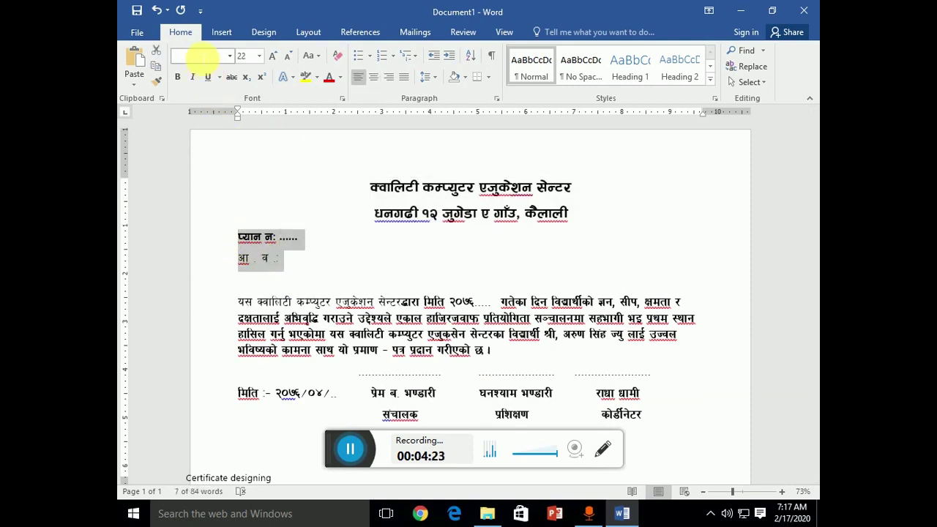
pyautogui.click(196, 54)
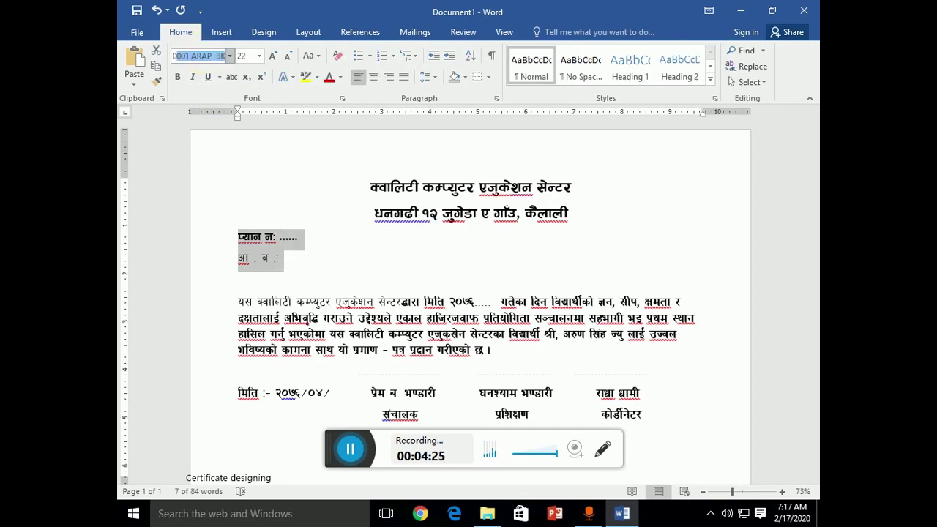
pyautogui.press('Return')
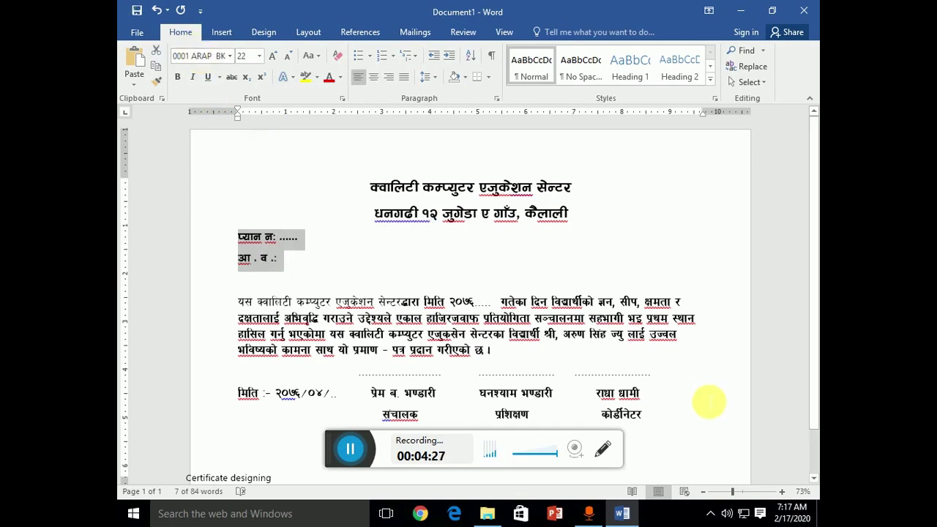
# Change the whole award paragraph to the 0001 ARAP_BK font
pyautogui.click(737, 492)
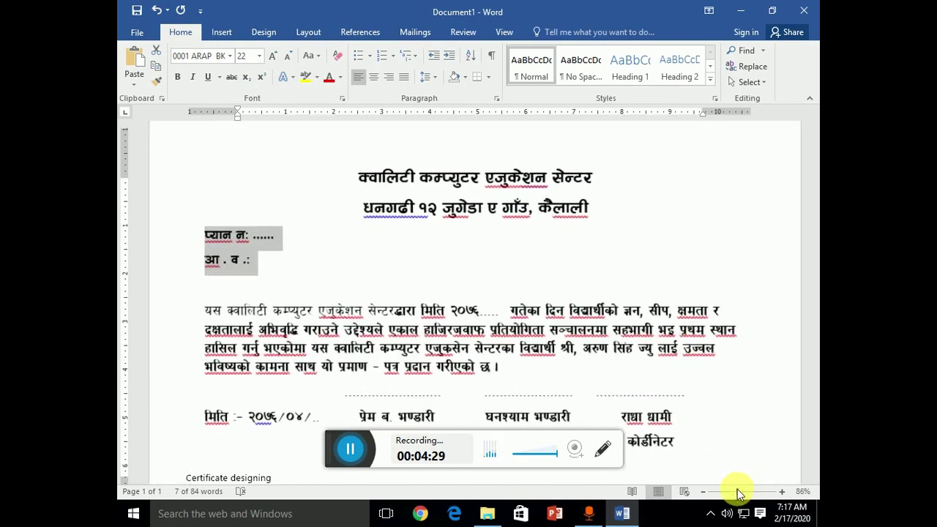
pyautogui.click(318, 271)
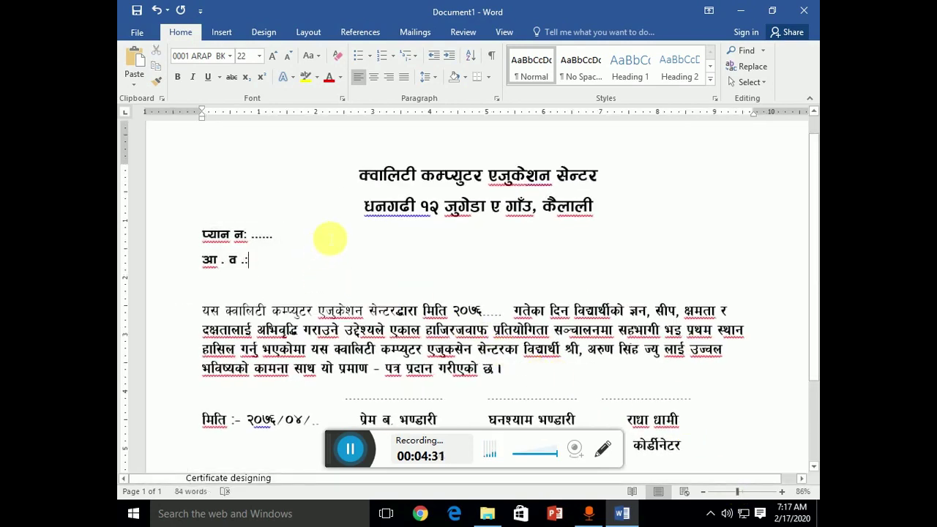
pyautogui.moveTo(811, 239); pyautogui.dragTo(812, 313)
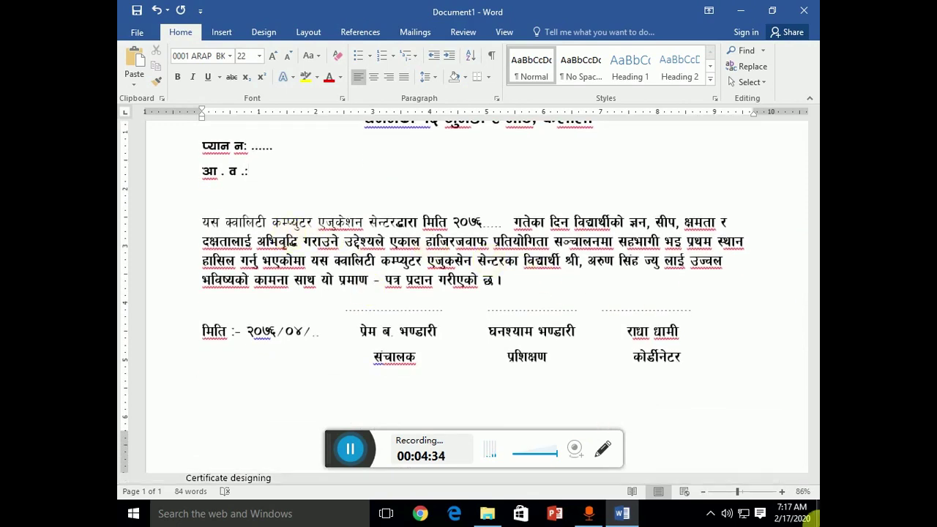
pyautogui.tripleClick(244, 241)
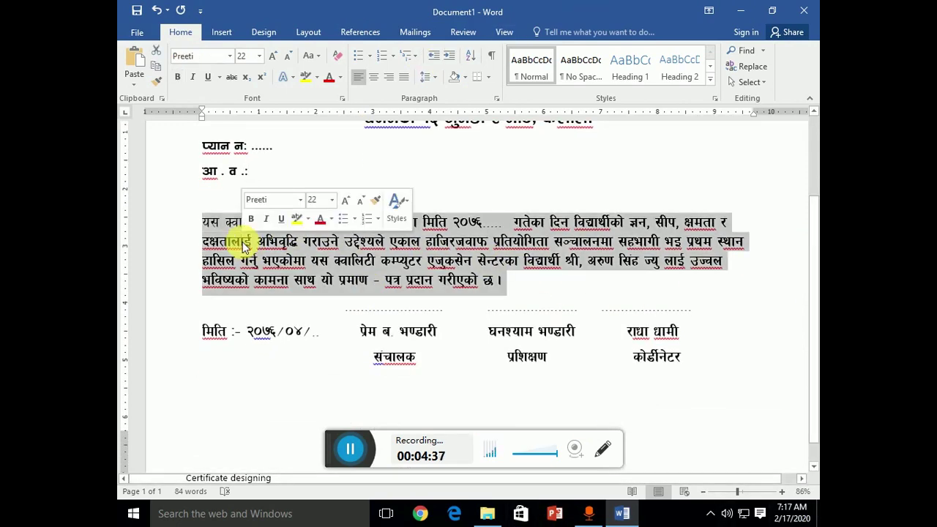
pyautogui.doubleClick(244, 243)
pyautogui.tripleClick(243, 245)
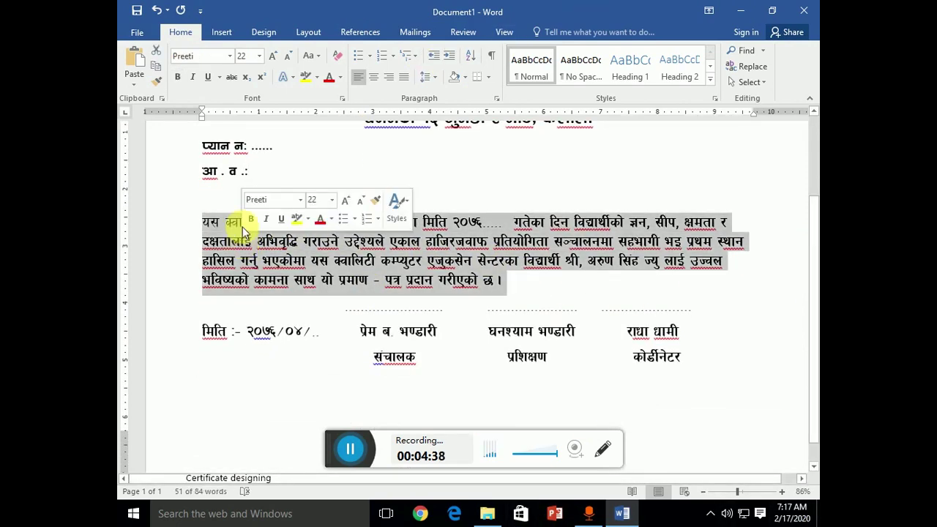
pyautogui.click(229, 57)
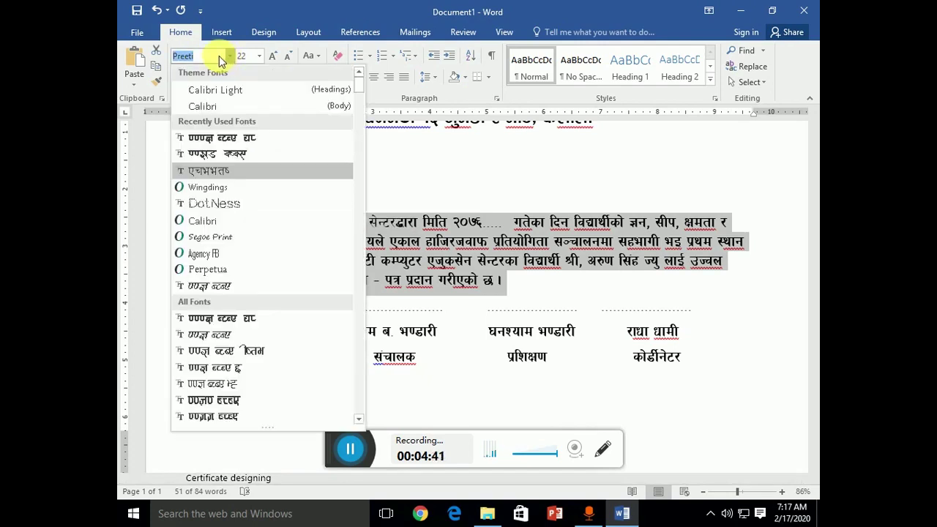
pyautogui.press('Up')
pyautogui.press('Up')
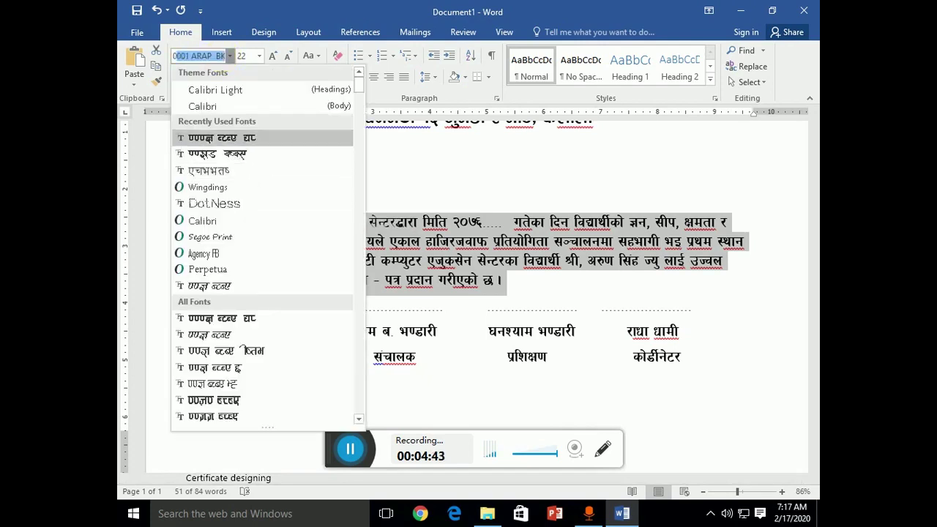
pyautogui.press('Return')
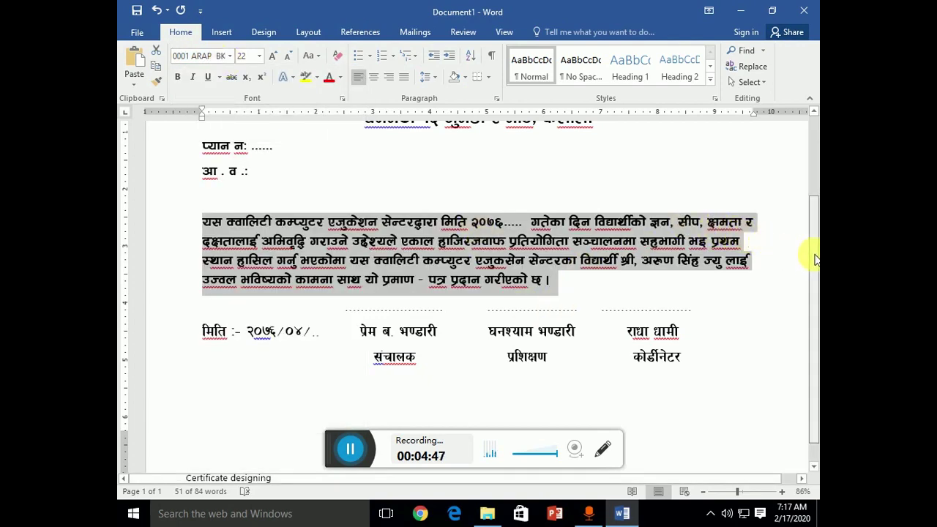
# Set the date label and date in the signature row in the CV Gadah font
pyautogui.scroll(-1, 814, 260)
pyautogui.doubleClick(277, 311)
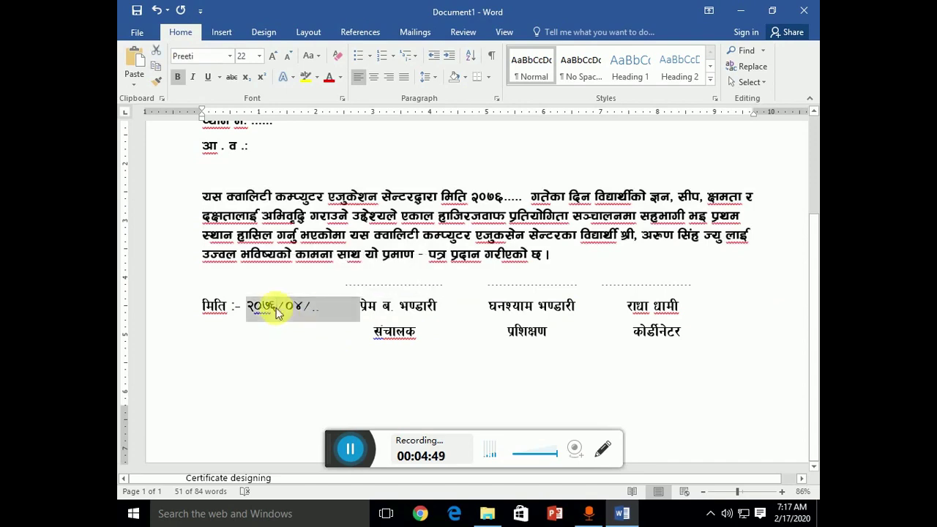
pyautogui.tripleClick(277, 311)
pyautogui.click(256, 307)
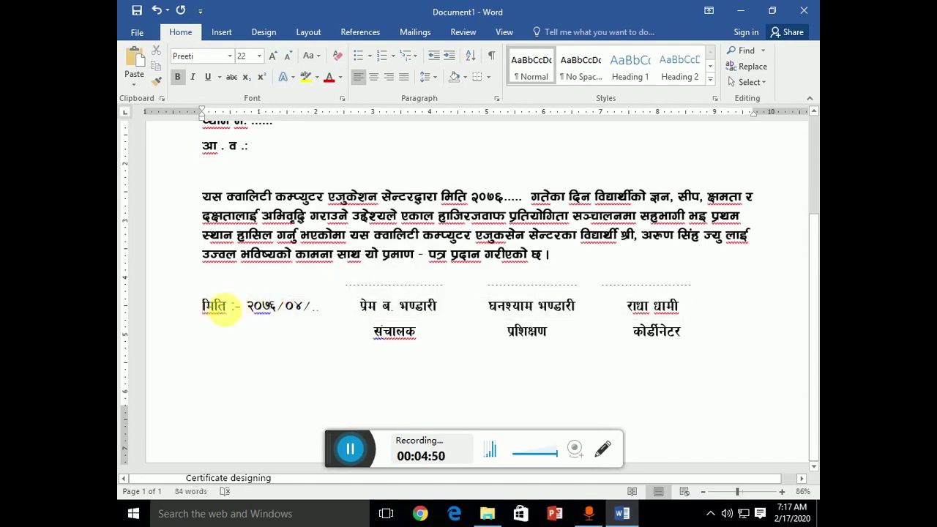
pyautogui.moveTo(221, 308); pyautogui.dragTo(298, 316)
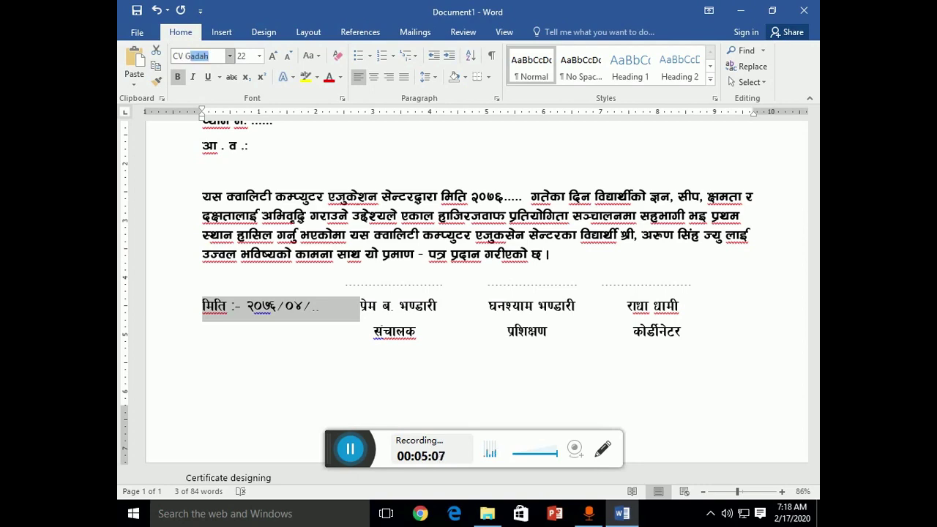
pyautogui.hotkey('ctrl', 'b')
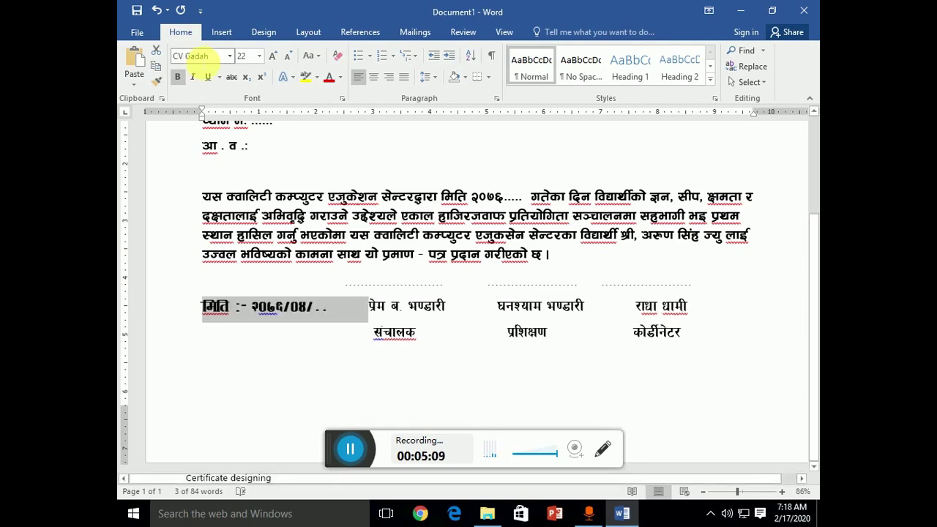
pyautogui.click(315, 335)
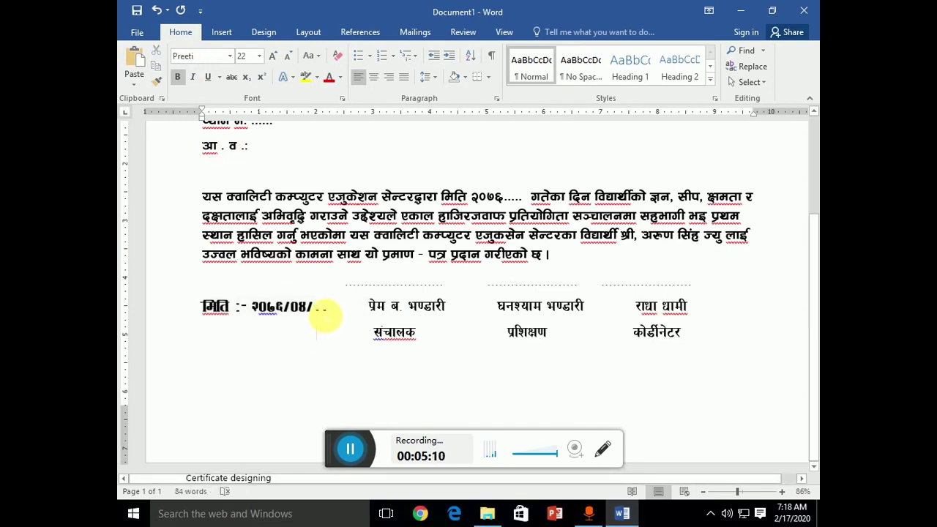
# Set the date label and date in the signature row to 20 pt
pyautogui.moveTo(325, 315); pyautogui.dragTo(208, 309)
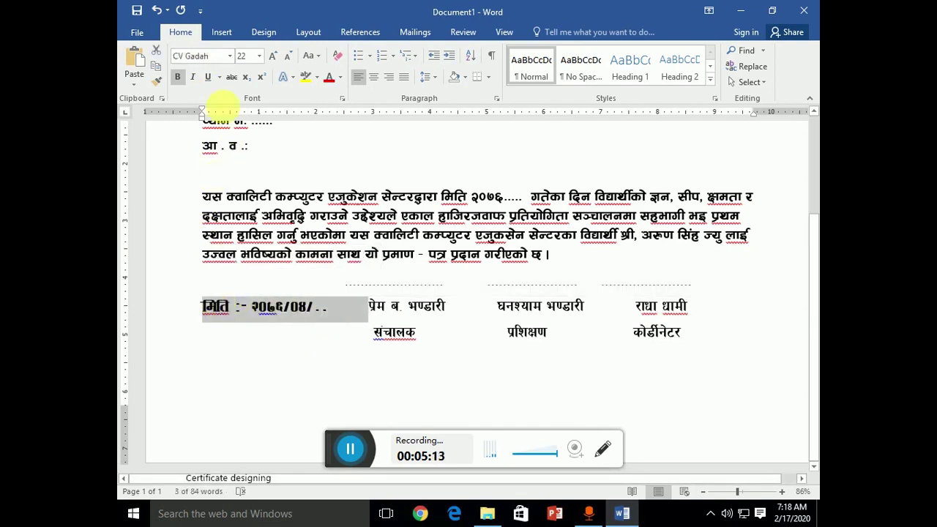
pyautogui.click(286, 59)
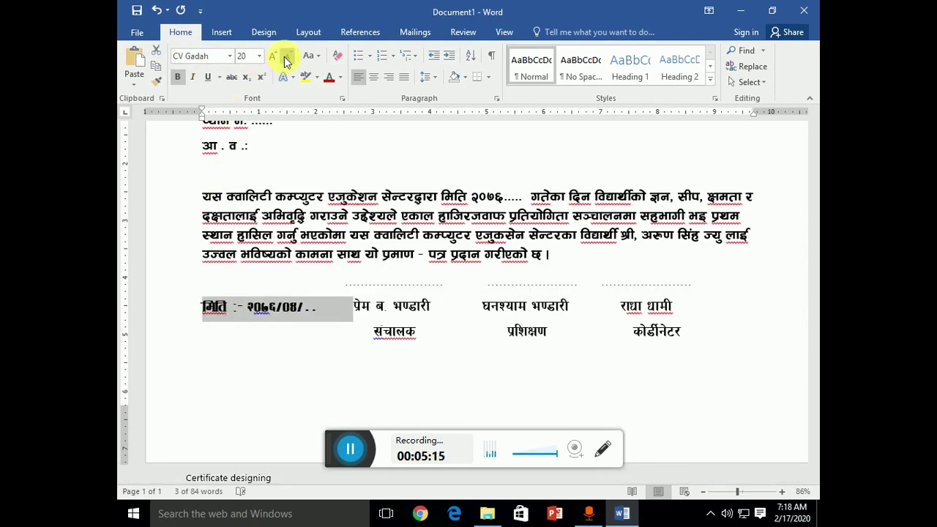
pyautogui.click(286, 58)
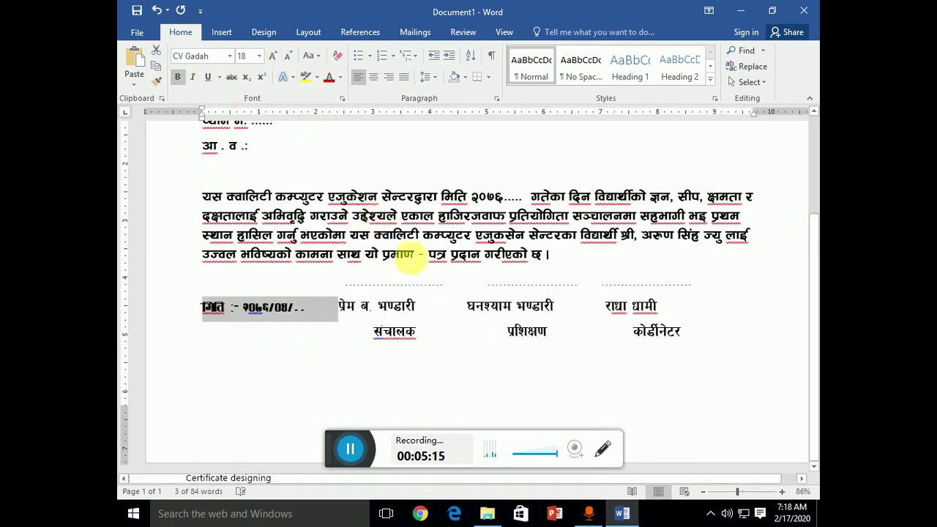
pyautogui.click(272, 58)
pyautogui.click(318, 309)
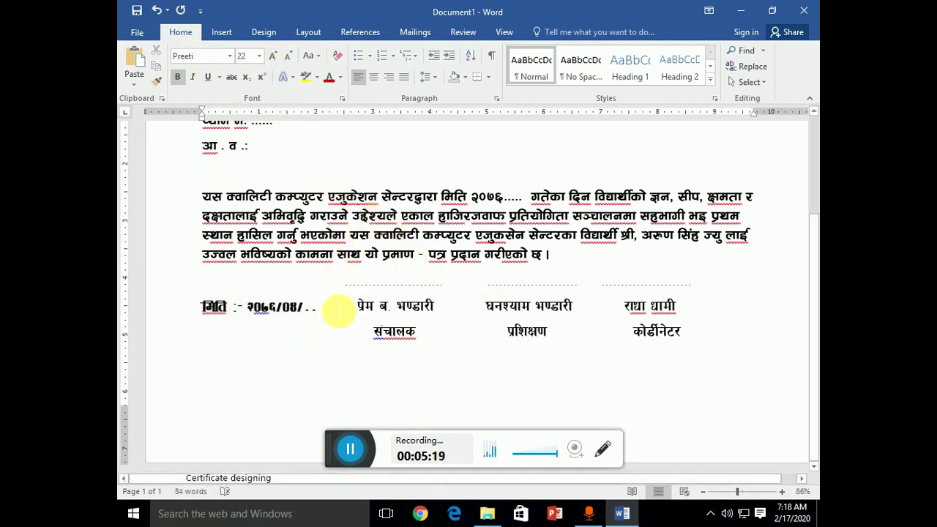
# Change the three signatory names and the job titles beneath them to the 0001 ARAP_BK font
pyautogui.moveTo(355, 443); pyautogui.dragTo(349, 430)
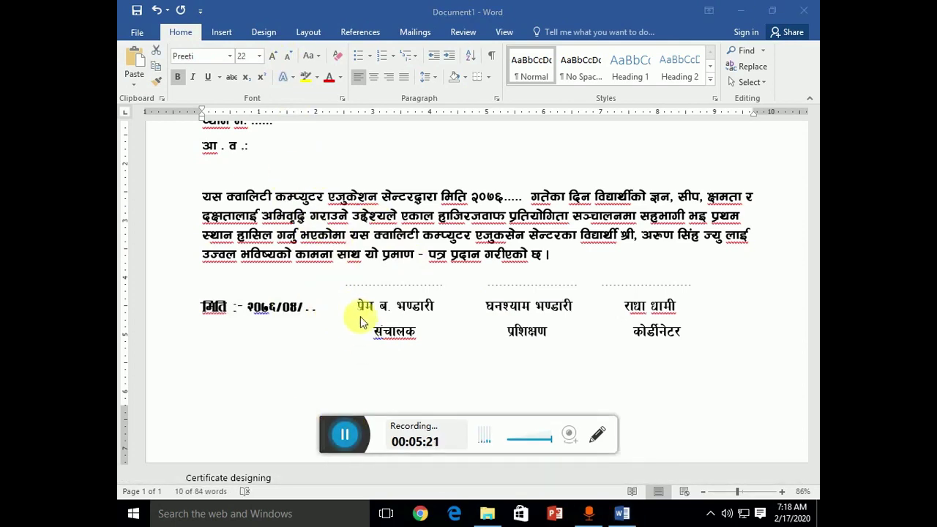
pyautogui.moveTo(361, 322); pyautogui.dragTo(471, 339)
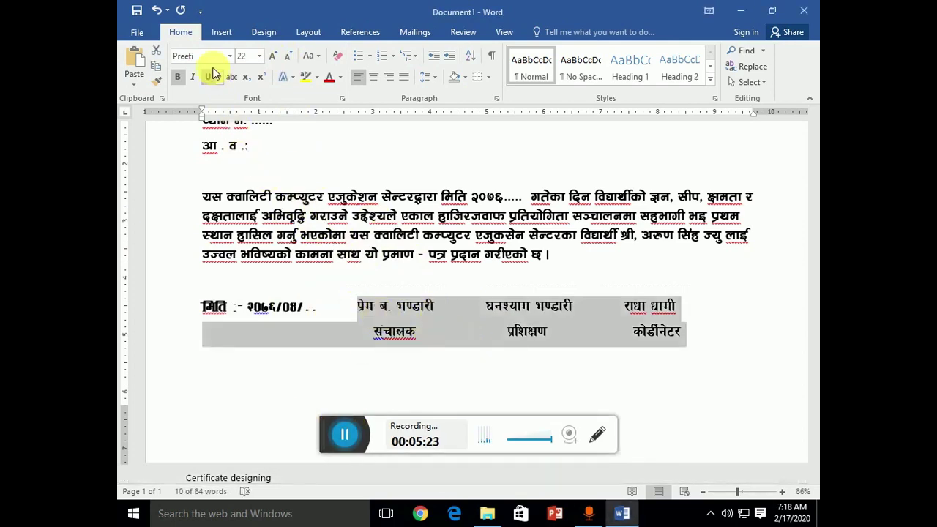
pyautogui.write('0001 ARAP BK')
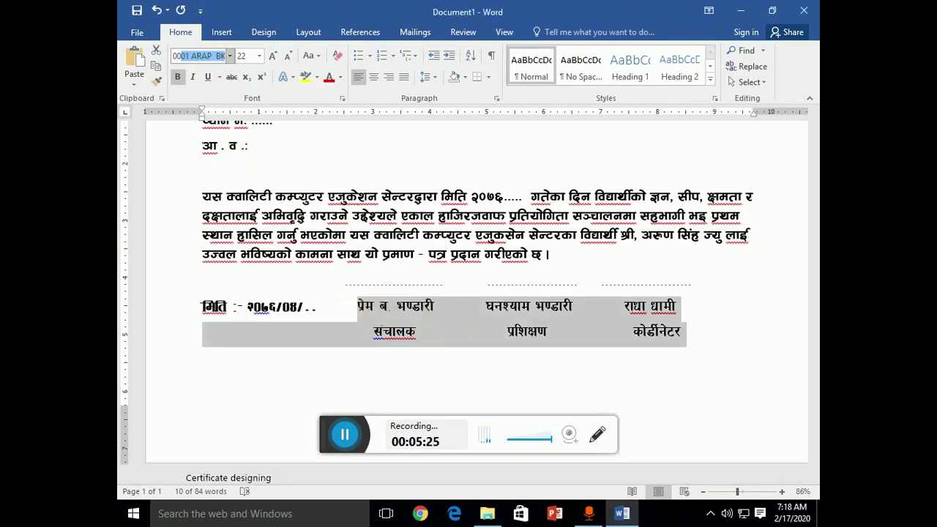
pyautogui.press('Return')
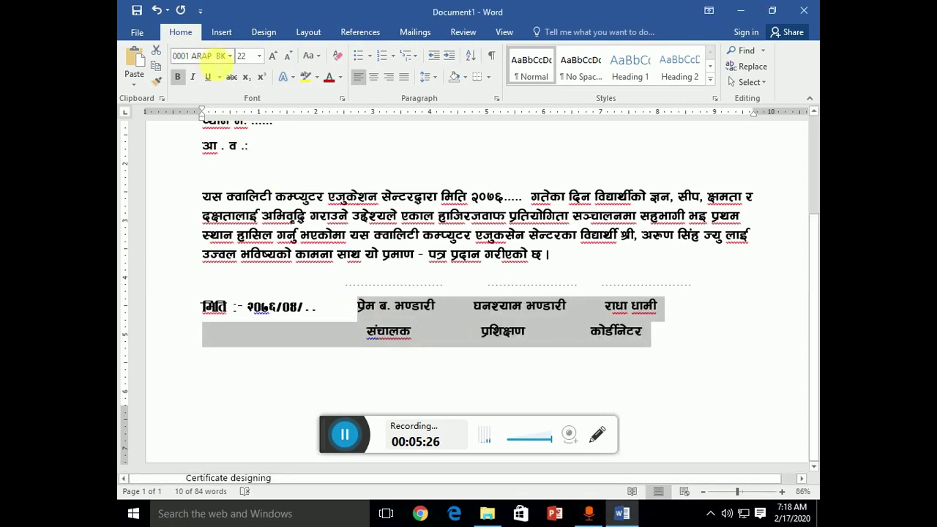
# Respace the signatory names and job titles so each sits beneath its dotted signature line
pyautogui.click(645, 329)
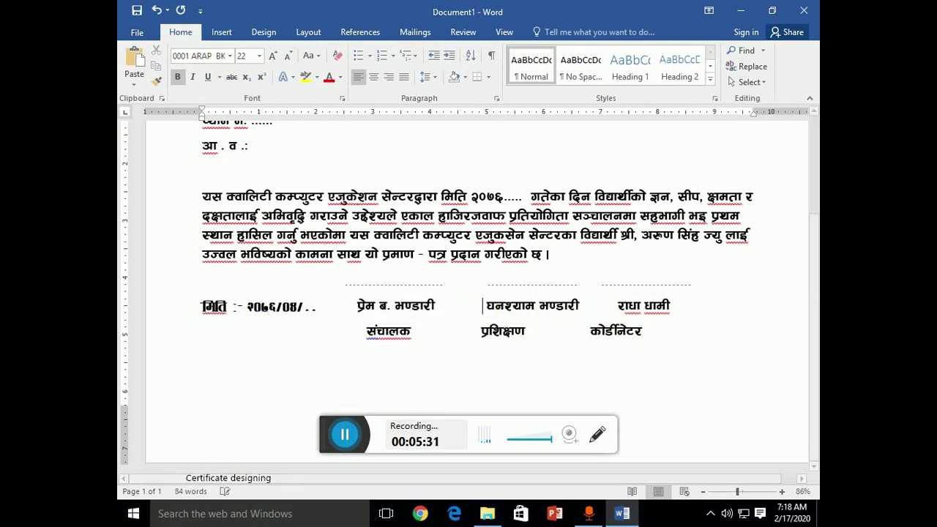
pyautogui.click(479, 330)
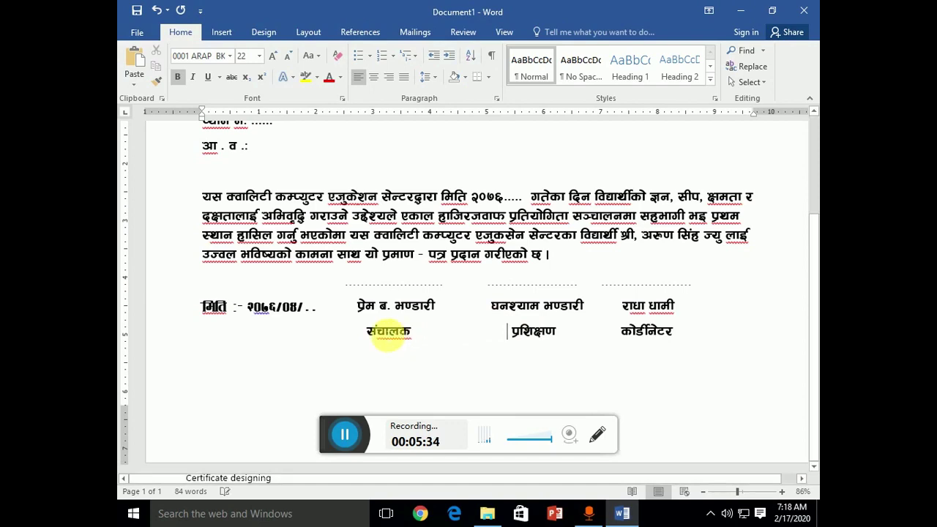
pyautogui.click(368, 333)
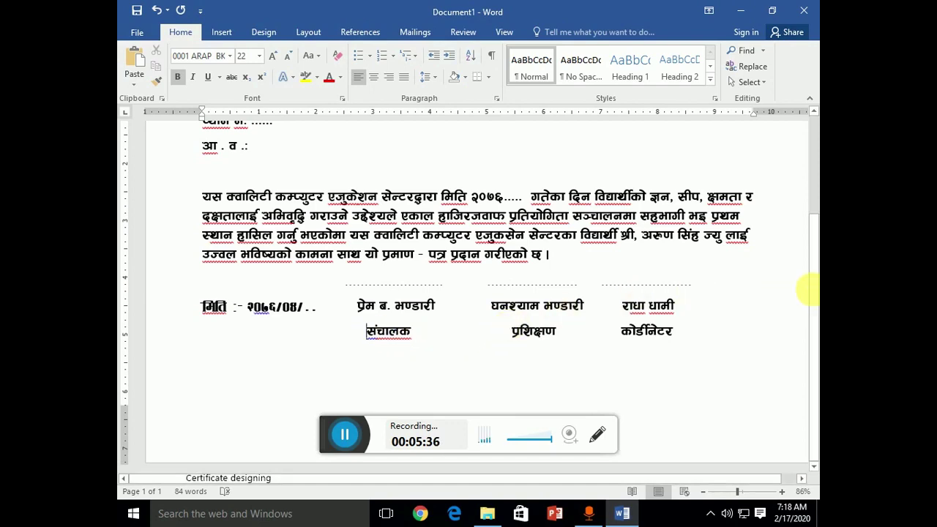
# Set the line spacing of the whole award paragraph to 1.15
pyautogui.moveTo(815, 278); pyautogui.dragTo(768, 278)
pyautogui.moveTo(196, 214); pyautogui.dragTo(559, 272)
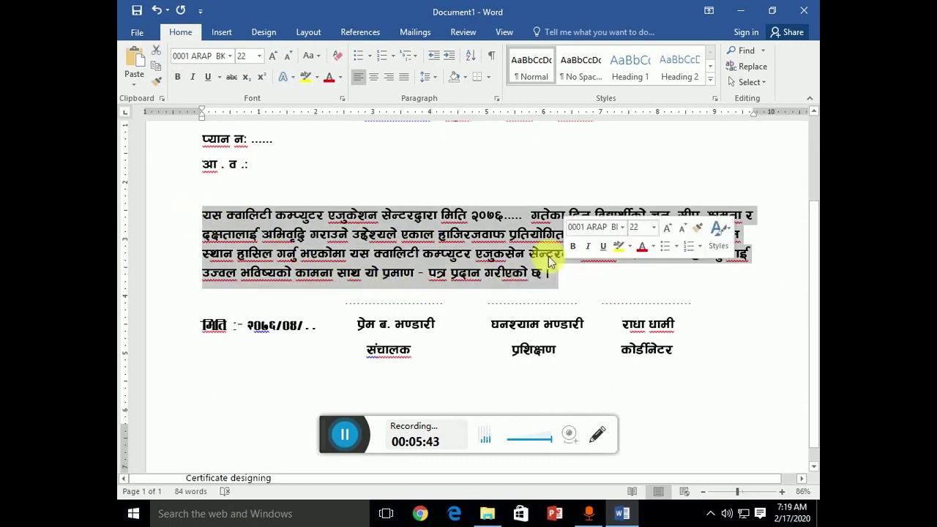
pyautogui.click(429, 77)
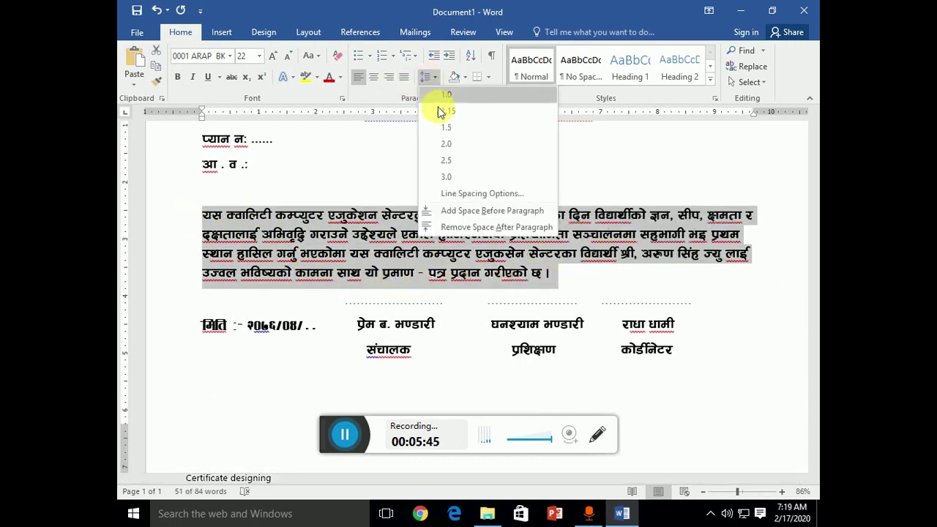
pyautogui.click(445, 111)
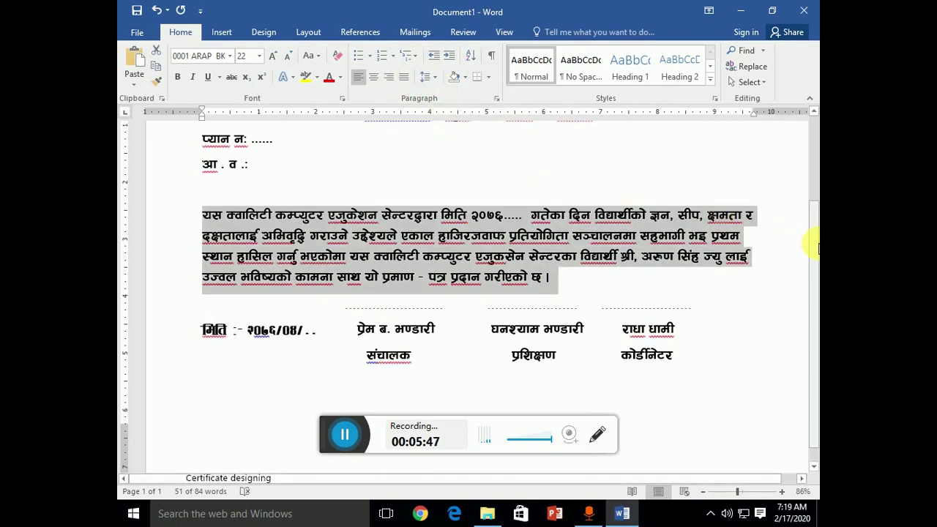
# Insert a ribbon banner shape about 5.51" wide and 0.65" high between the heading lines and the award paragraph
pyautogui.scroll(3, 806, 191)
pyautogui.click(425, 292)
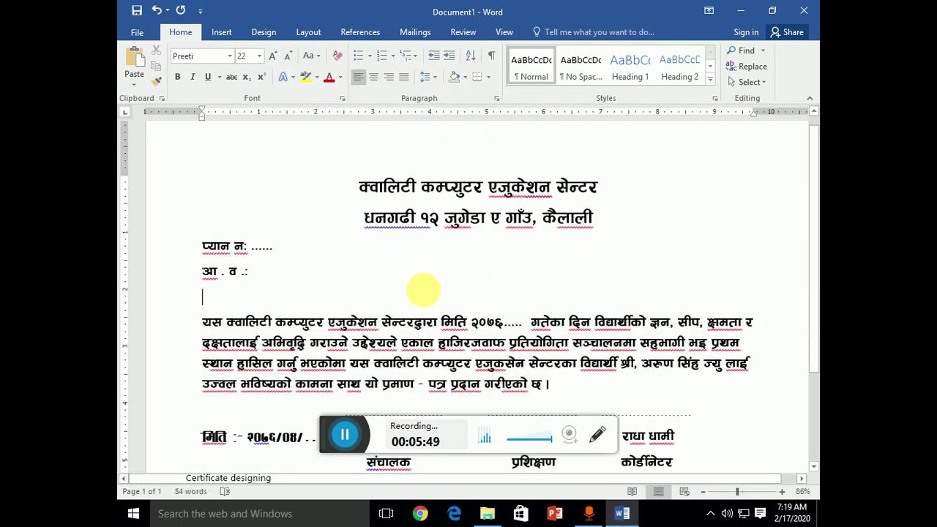
pyautogui.scroll(-1, 814, 285)
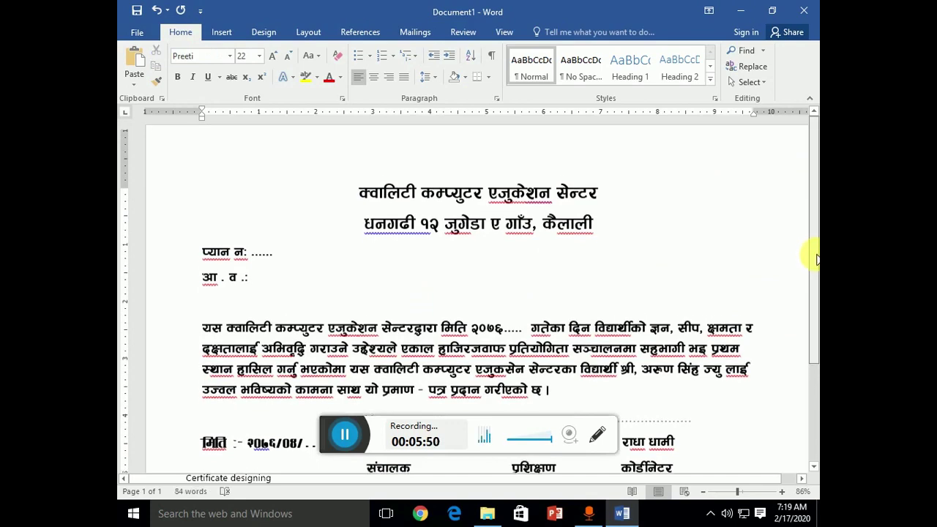
pyautogui.scroll(1, 813, 278)
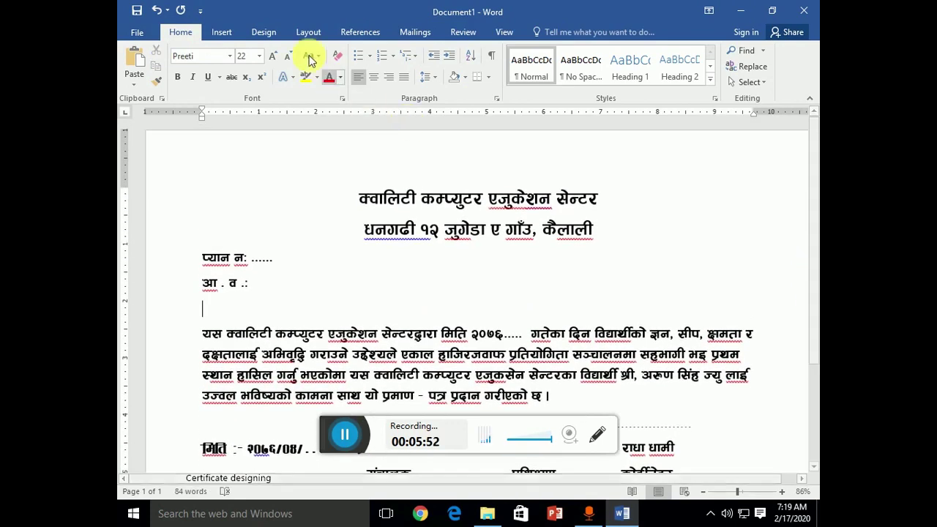
pyautogui.click(222, 33)
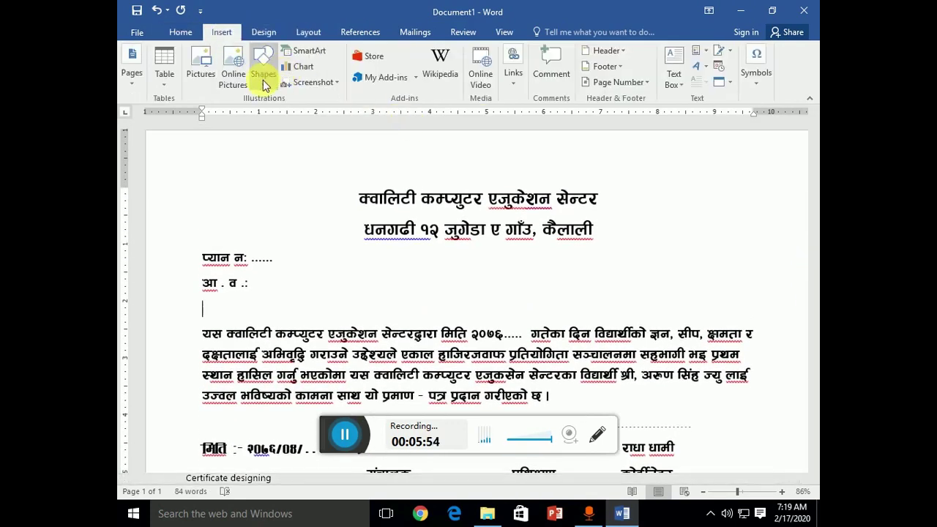
pyautogui.click(263, 62)
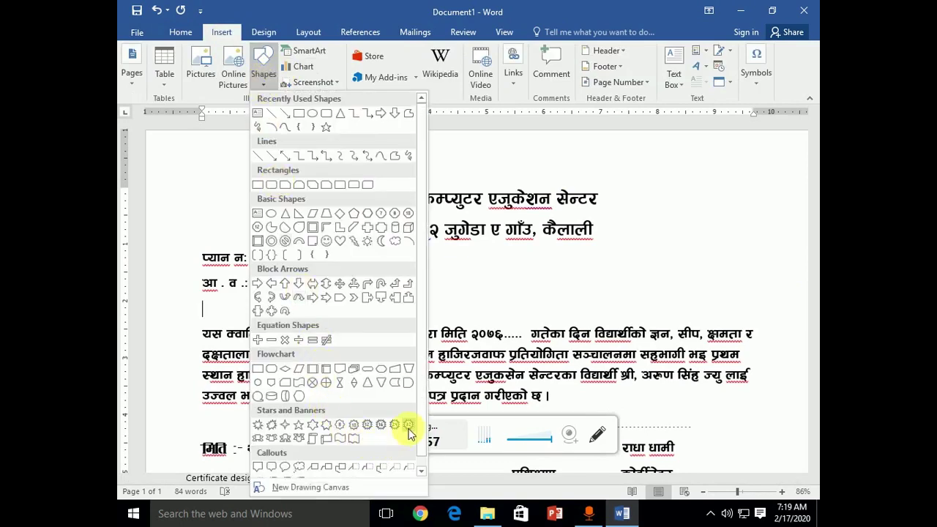
pyautogui.scroll(-1, 423, 445)
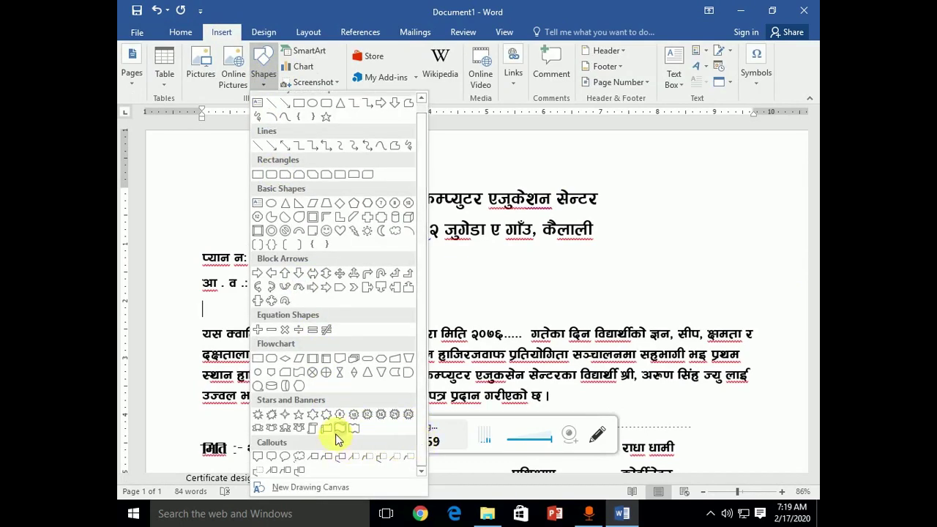
pyautogui.click(272, 430)
pyautogui.moveTo(335, 259)
pyautogui.mouseDown()
pyautogui.moveTo(516, 293)
pyautogui.moveTo(648, 297)
pyautogui.mouseUp()
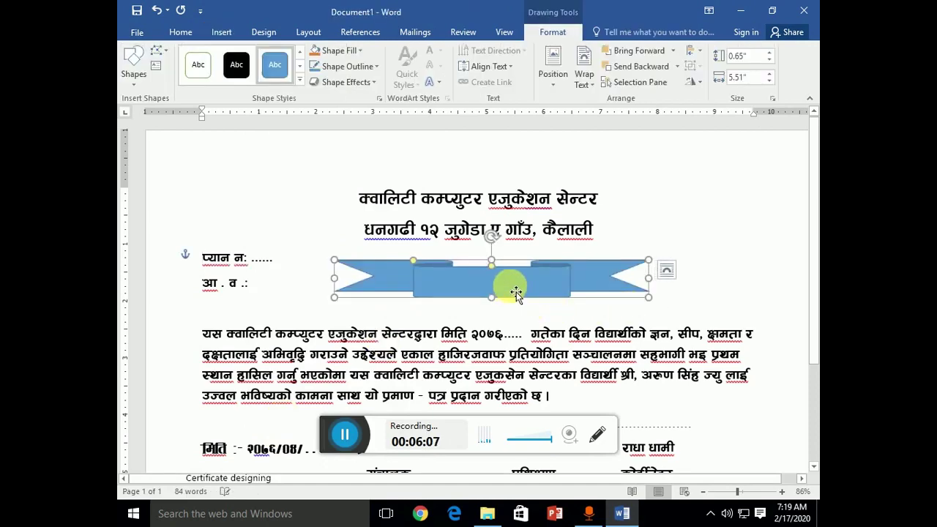
pyautogui.moveTo(516, 293); pyautogui.dragTo(518, 297)
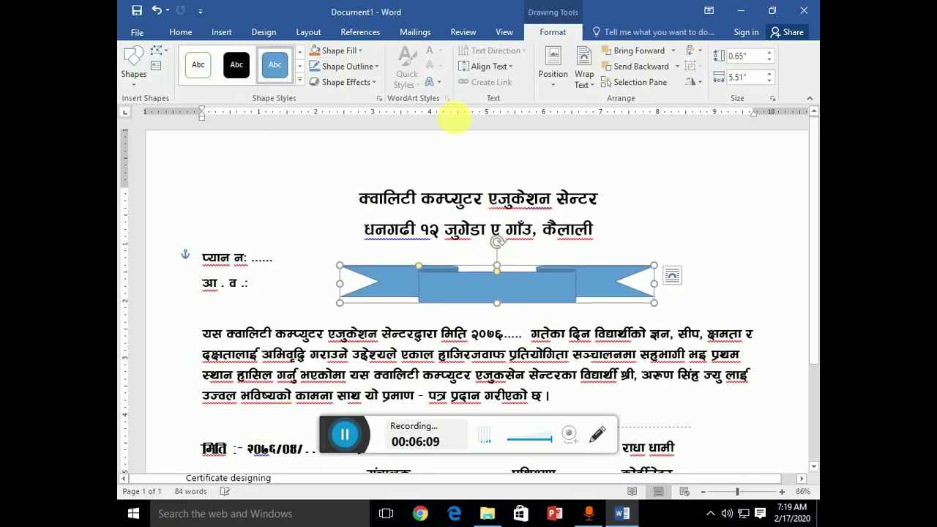
# Remove the ribbon banner's fill and give it a red outline 2¼ pt thick
pyautogui.click(337, 59)
pyautogui.click(339, 176)
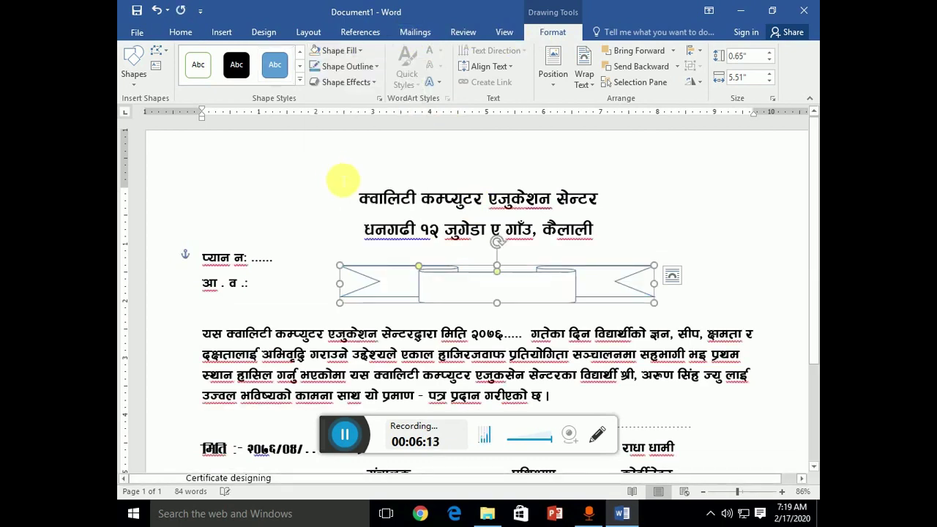
pyautogui.click(331, 66)
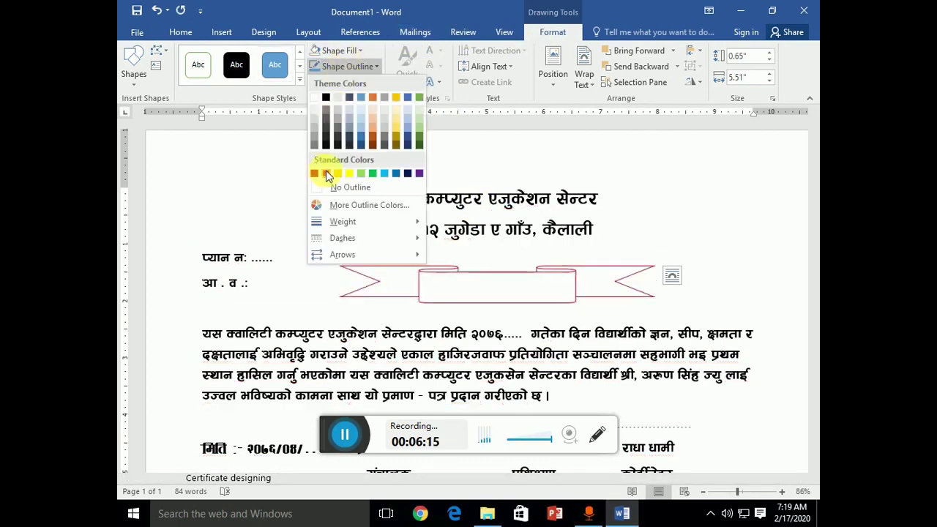
pyautogui.click(326, 173)
pyautogui.click(333, 66)
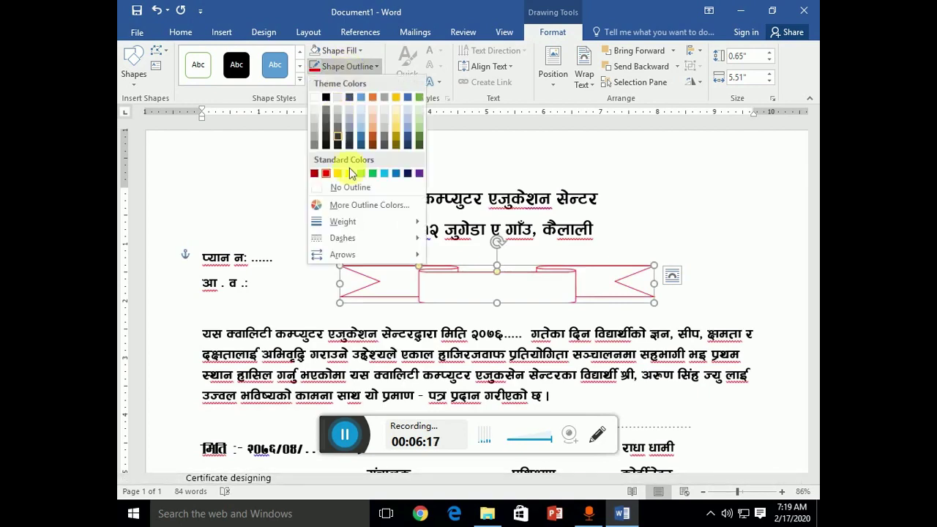
pyautogui.moveTo(337, 221)
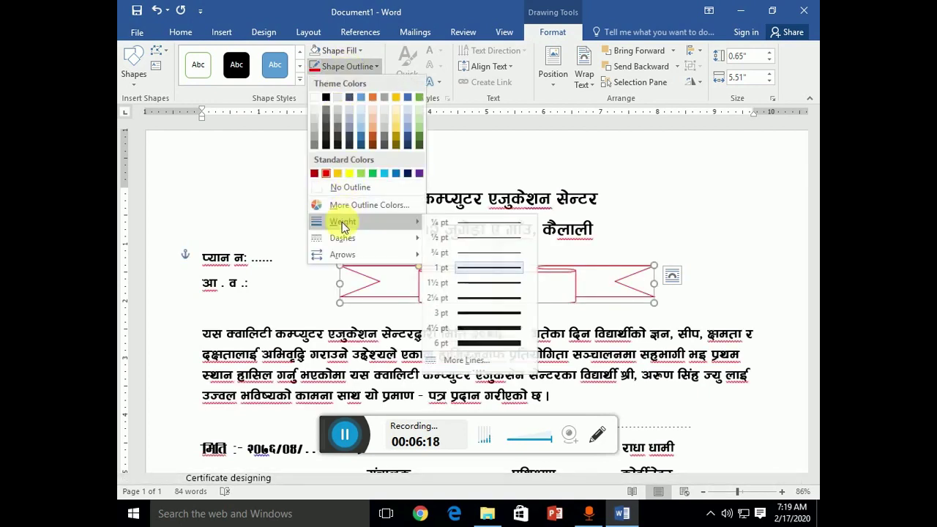
pyautogui.click(488, 298)
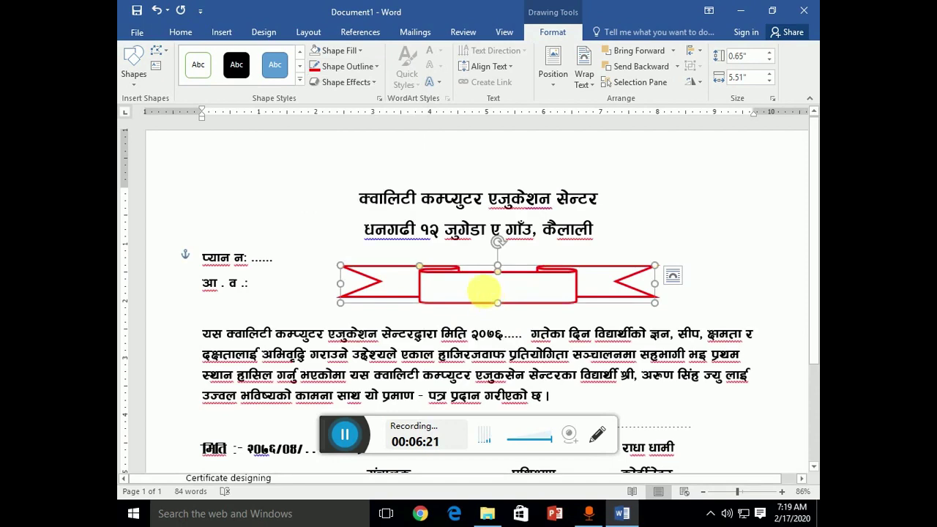
# Make the ribbon banner ready for text and set its text font to 0001 ARAP_BK at 18 pt
pyautogui.click(484, 292)
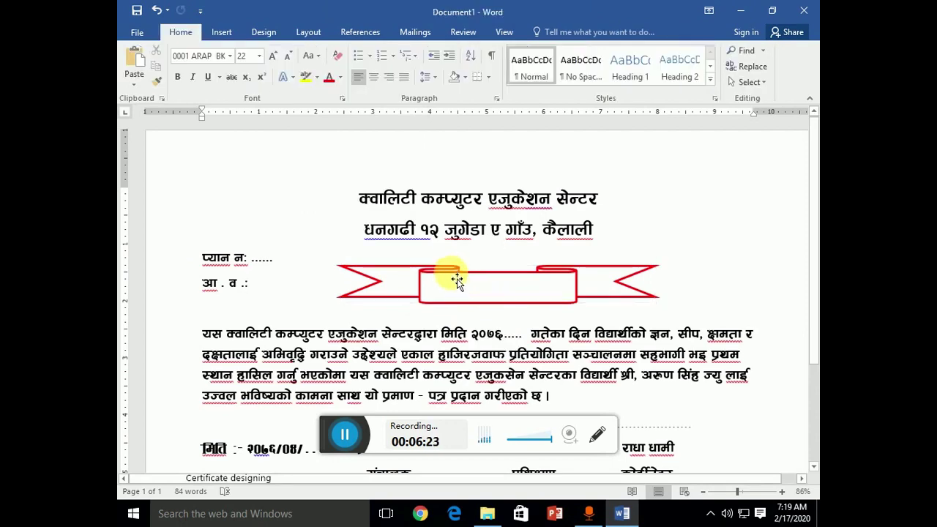
pyautogui.rightClick(457, 282)
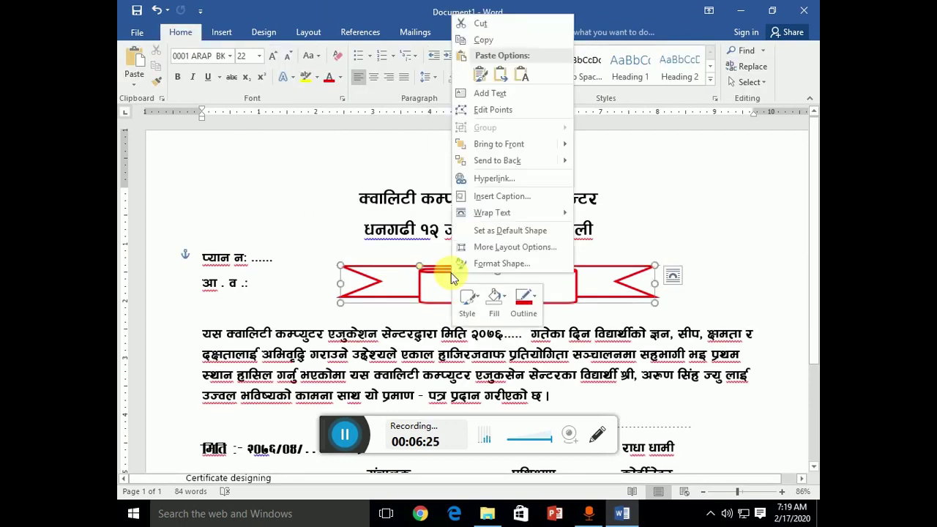
pyautogui.click(472, 93)
pyautogui.click(504, 289)
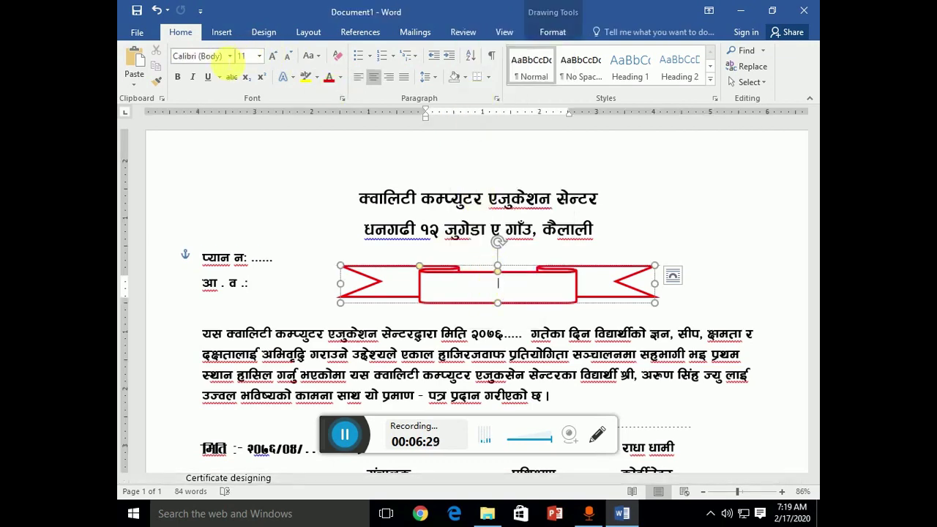
pyautogui.click(219, 59)
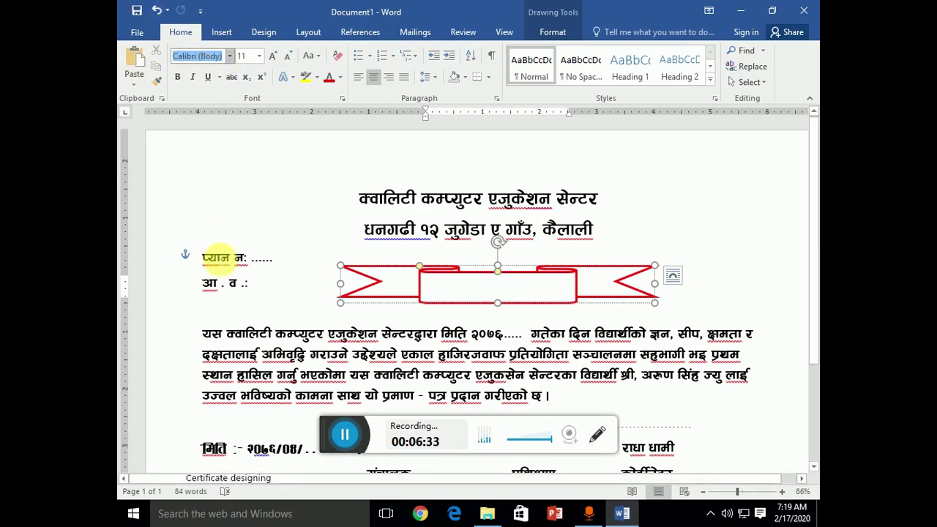
pyautogui.click(217, 256)
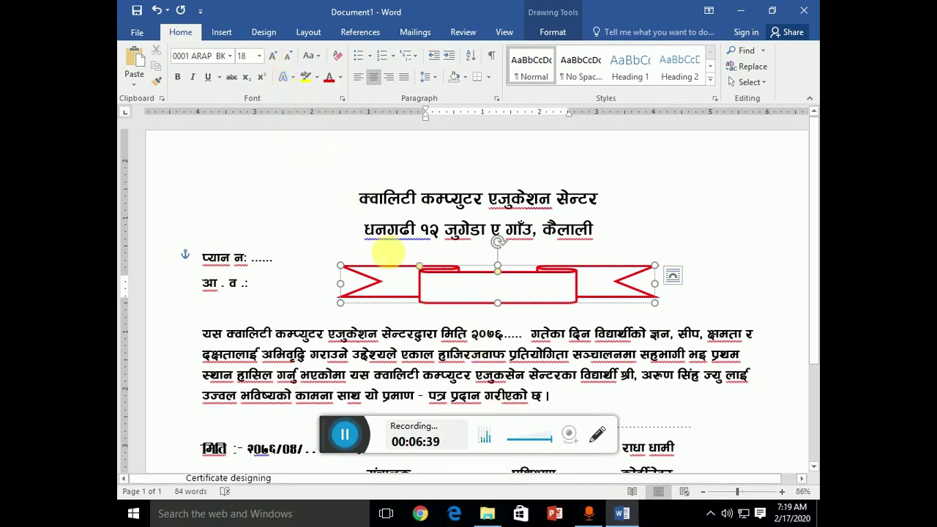
pyautogui.click(344, 434)
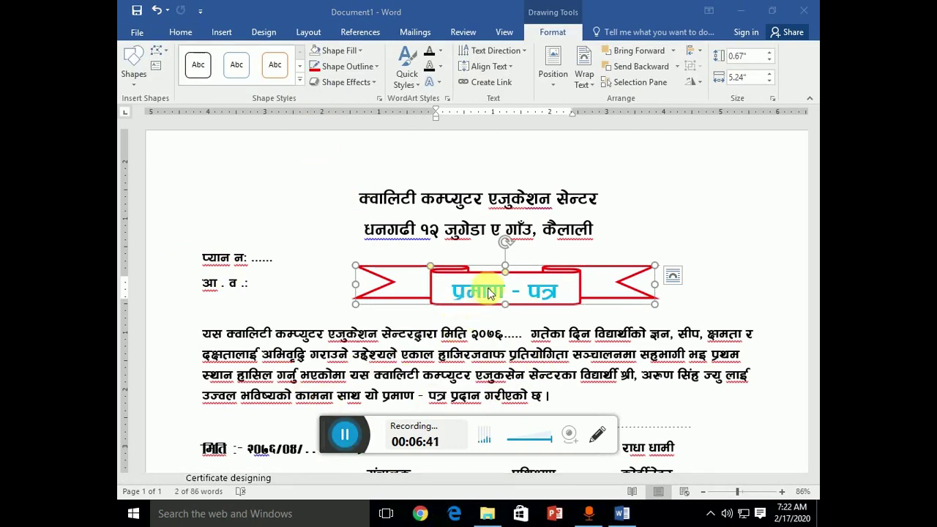
# Change the ribbon banner's outline colour to standard orange-gold and nudge the banner slightly left
pyautogui.click(350, 67)
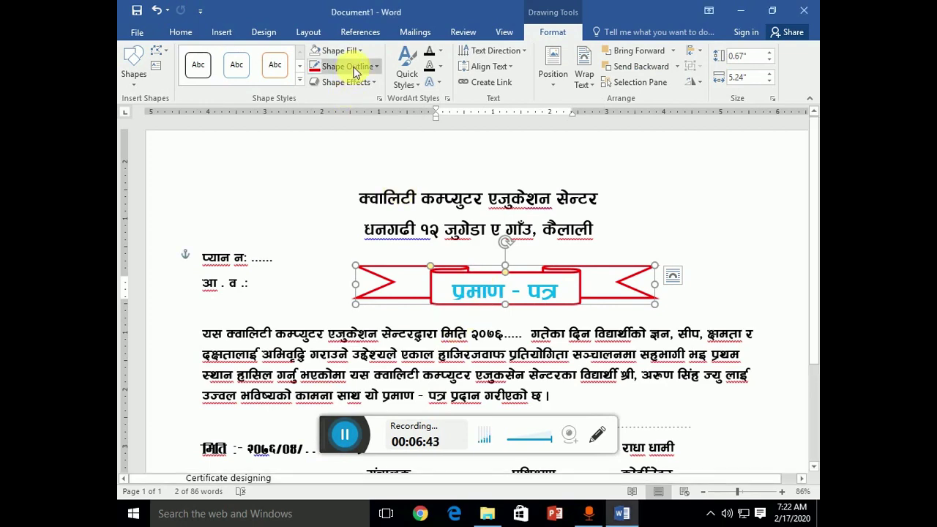
pyautogui.click(354, 67)
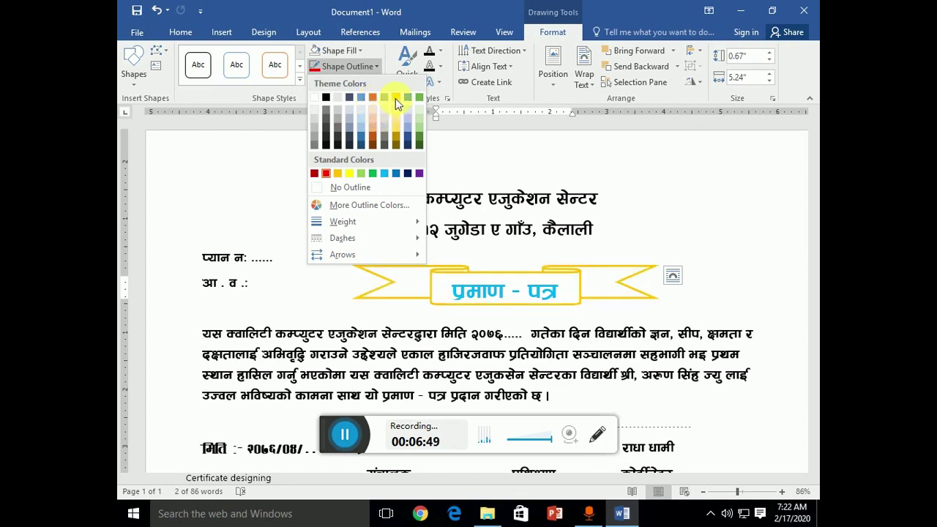
pyautogui.click(336, 173)
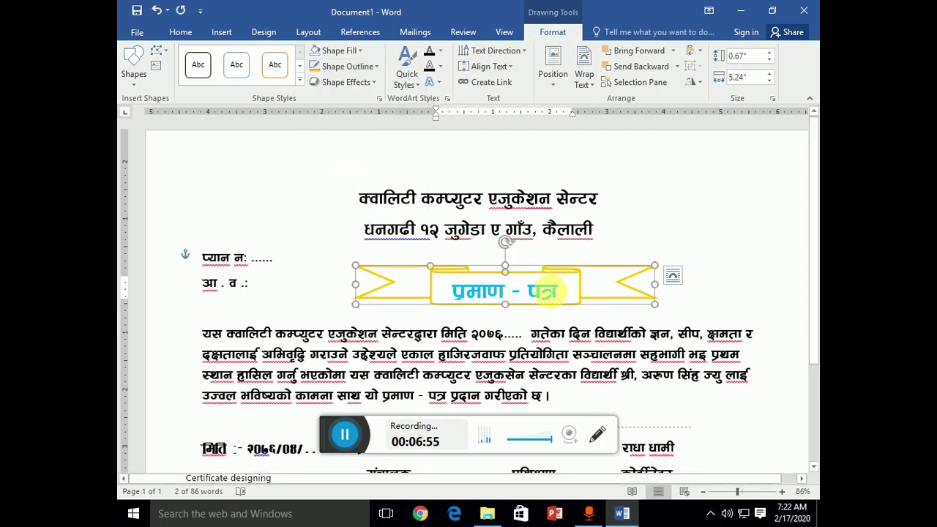
pyautogui.moveTo(532, 281); pyautogui.dragTo(528, 281)
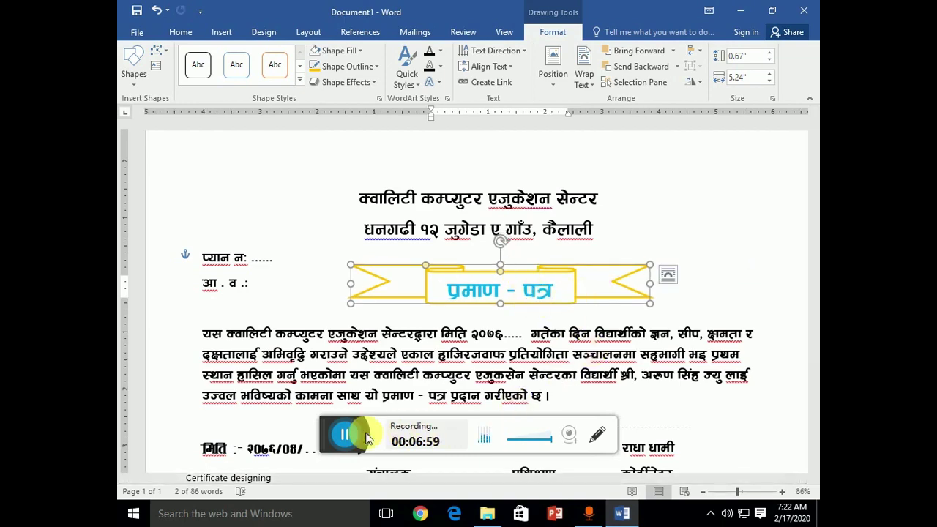
pyautogui.click(344, 435)
pyautogui.click(338, 438)
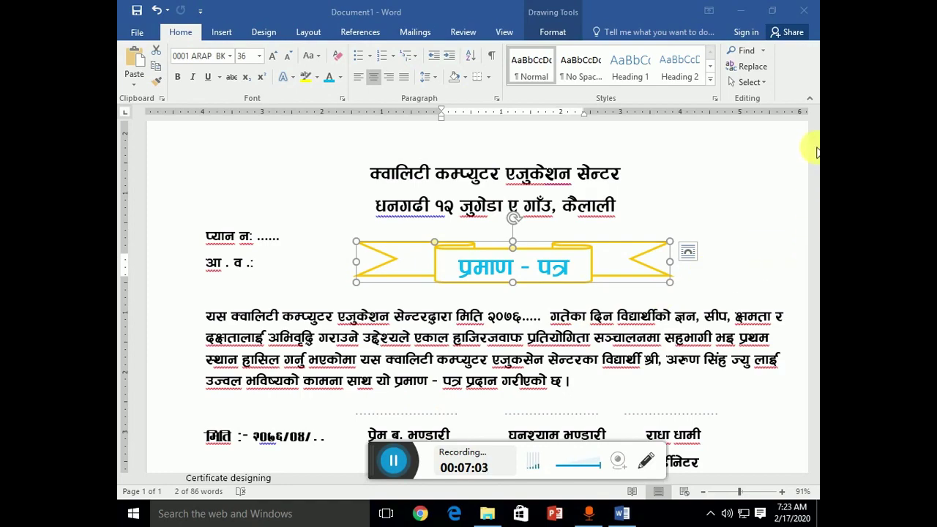
pyautogui.scroll(-2, 805, 176)
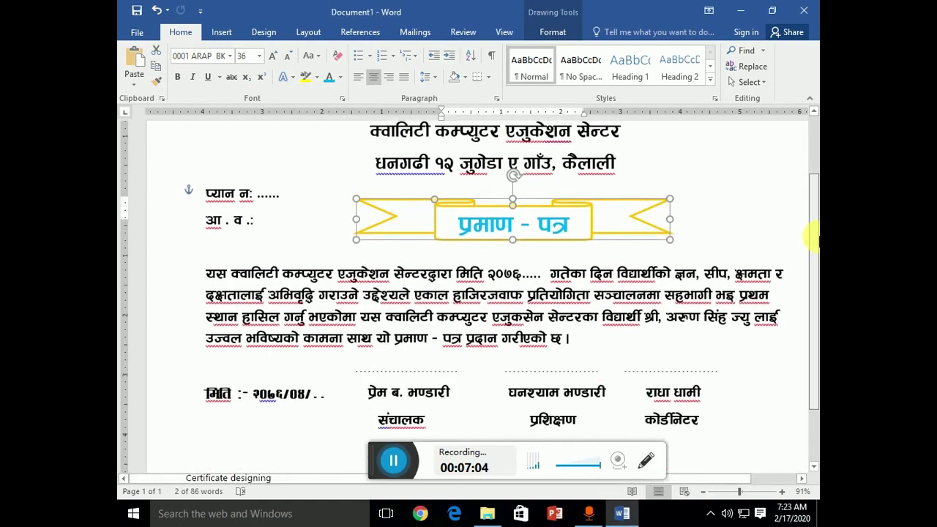
pyautogui.click(731, 492)
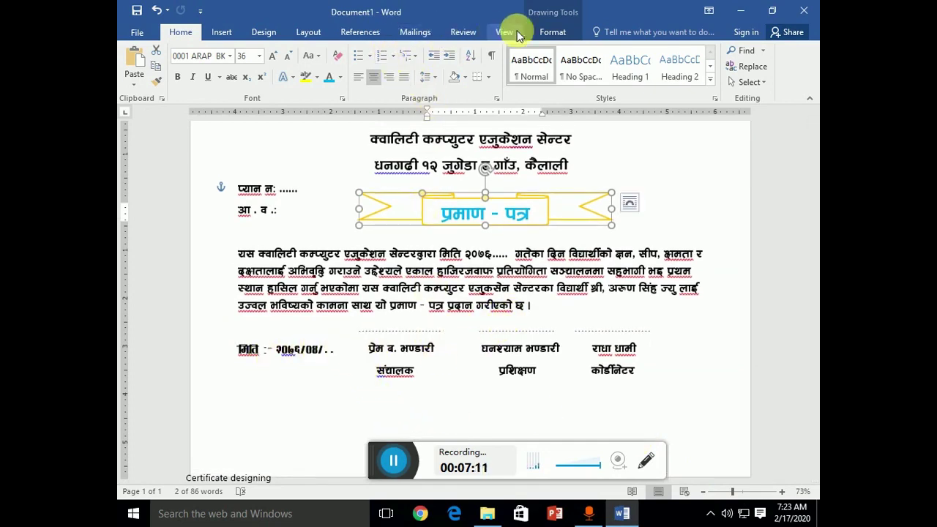
# Apply an 18 pt art page border of yellow-and-red flower-like motifs around the whole document
pyautogui.click(541, 33)
pyautogui.click(272, 34)
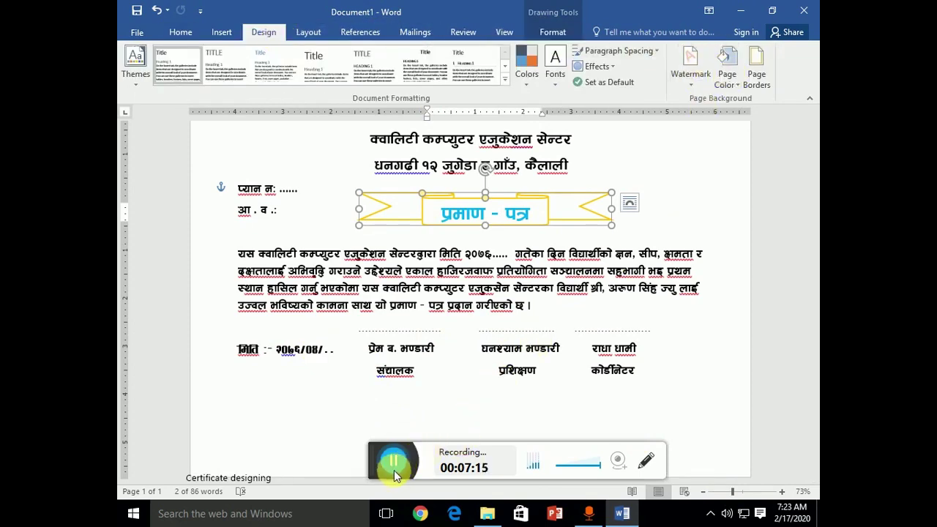
pyautogui.moveTo(380, 467); pyautogui.dragTo(349, 447)
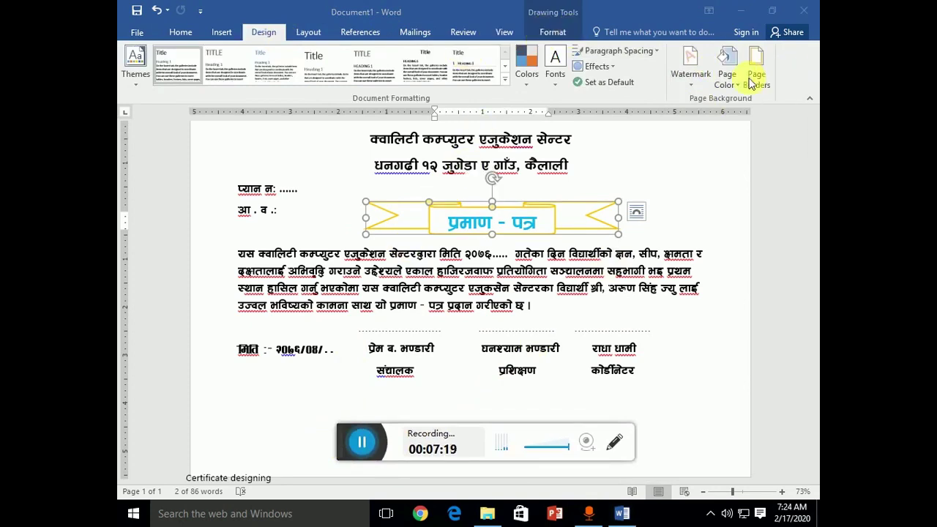
pyautogui.click(264, 35)
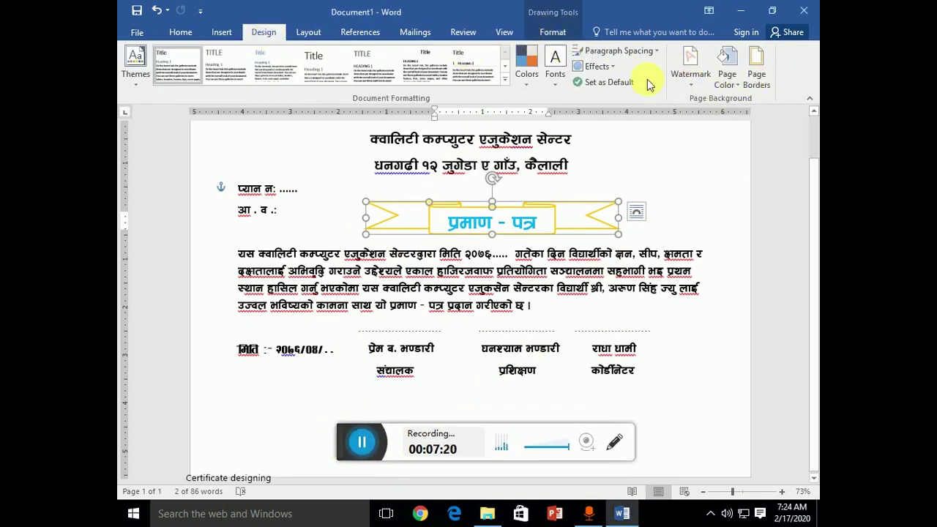
pyautogui.click(754, 80)
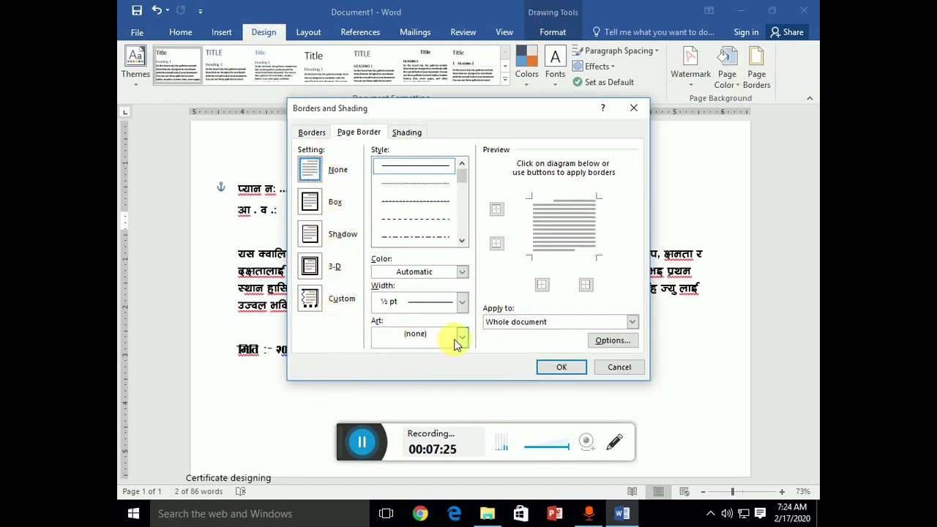
pyautogui.click(462, 339)
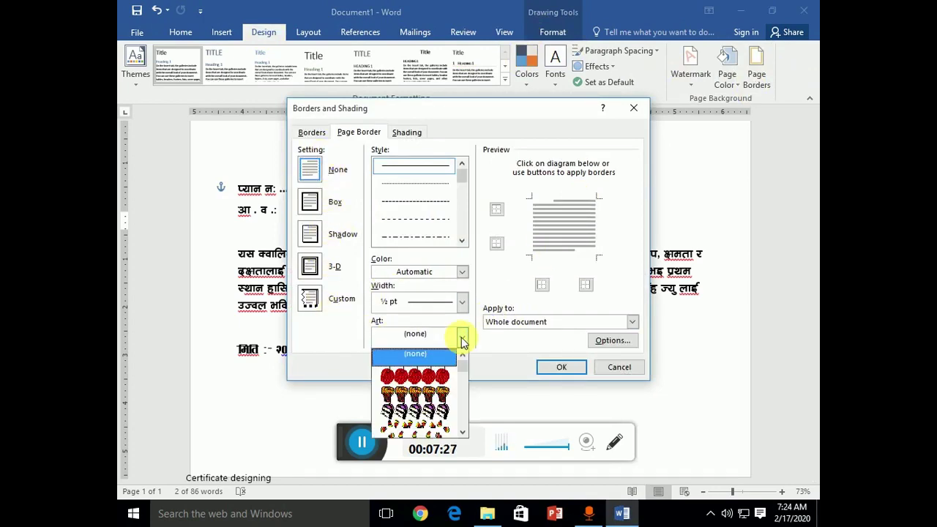
pyautogui.moveTo(465, 368)
pyautogui.mouseDown()
pyautogui.moveTo(466, 428)
pyautogui.moveTo(465, 375)
pyautogui.mouseUp()
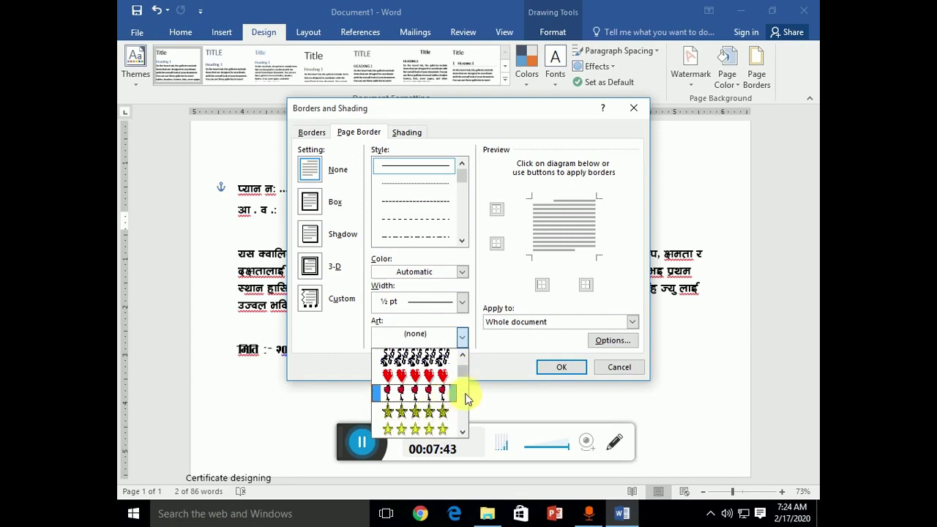
pyautogui.moveTo(466, 374); pyautogui.dragTo(464, 368)
pyautogui.click(440, 384)
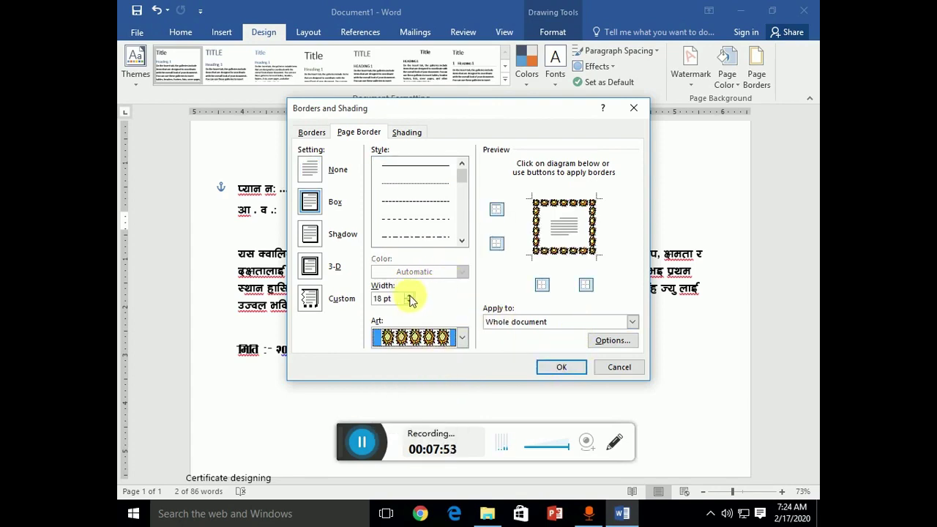
pyautogui.click(558, 368)
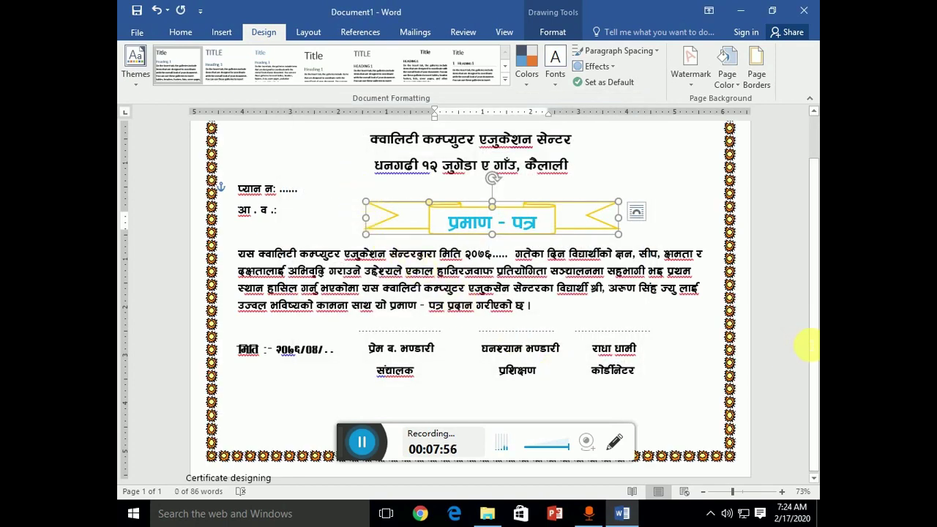
# Set the art page border's width to 19 pt
pyautogui.moveTo(817, 334); pyautogui.dragTo(814, 313)
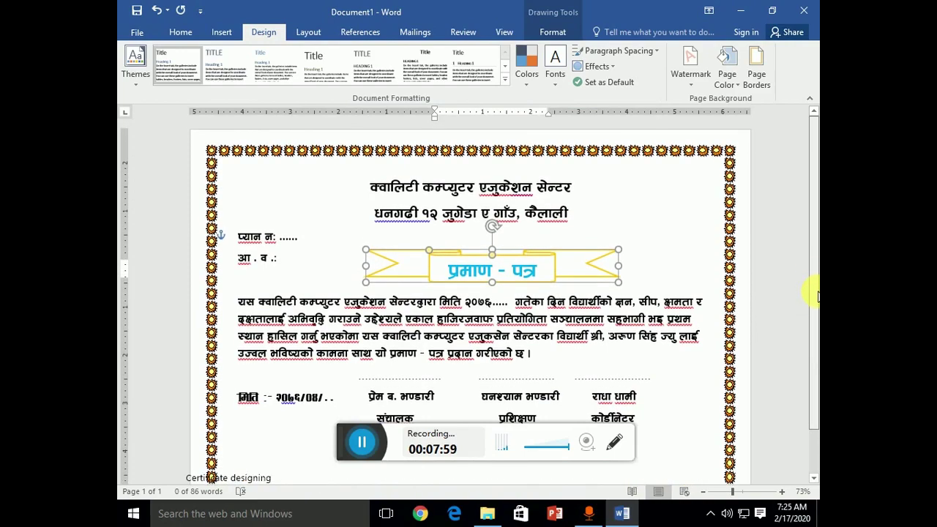
pyautogui.click(756, 73)
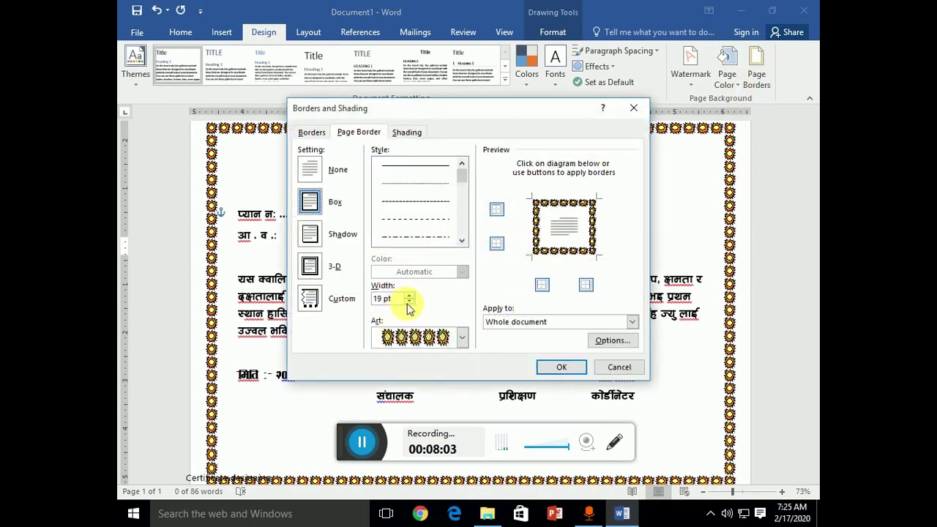
pyautogui.click(562, 368)
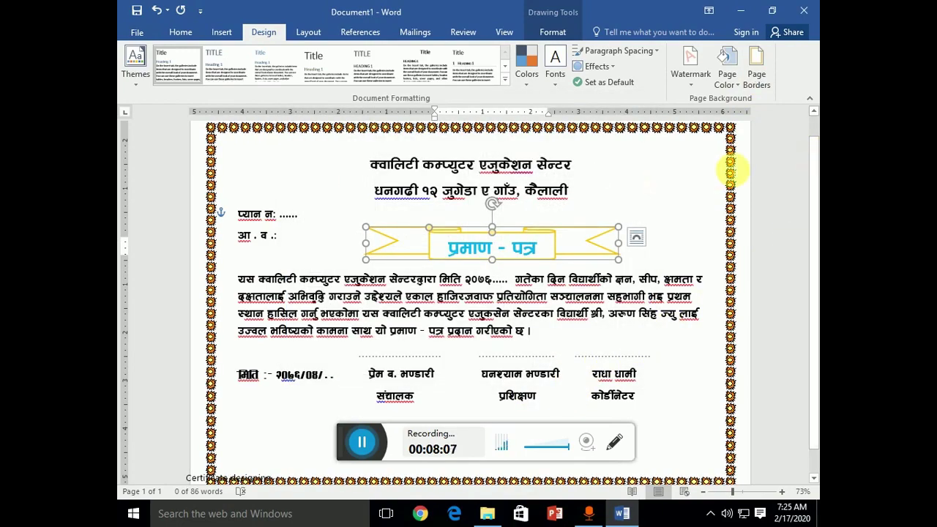
# Justify the whole award paragraph
pyautogui.moveTo(360, 442)
pyautogui.mouseDown()
pyautogui.moveTo(354, 435)
pyautogui.moveTo(364, 437)
pyautogui.mouseUp()
pyautogui.moveTo(241, 285)
pyautogui.mouseDown()
pyautogui.moveTo(313, 314)
pyautogui.moveTo(555, 341)
pyautogui.mouseUp()
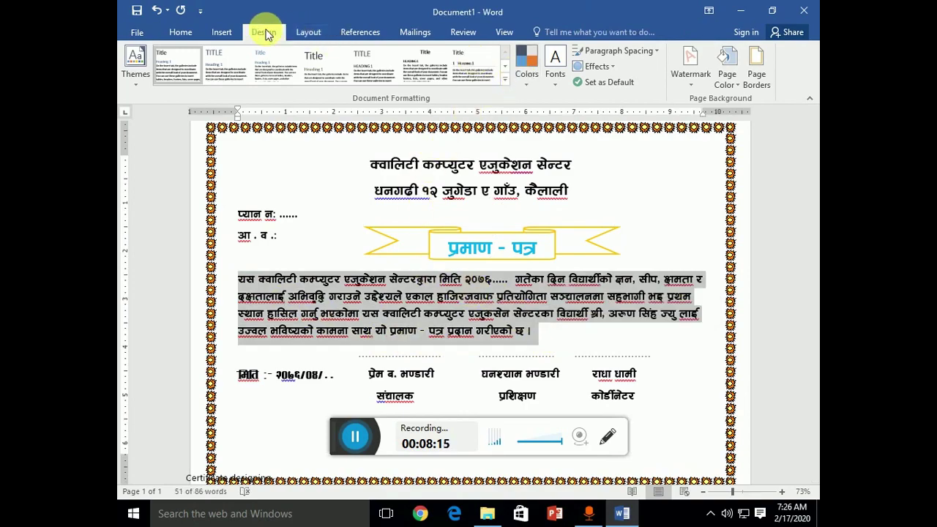
pyautogui.click(186, 34)
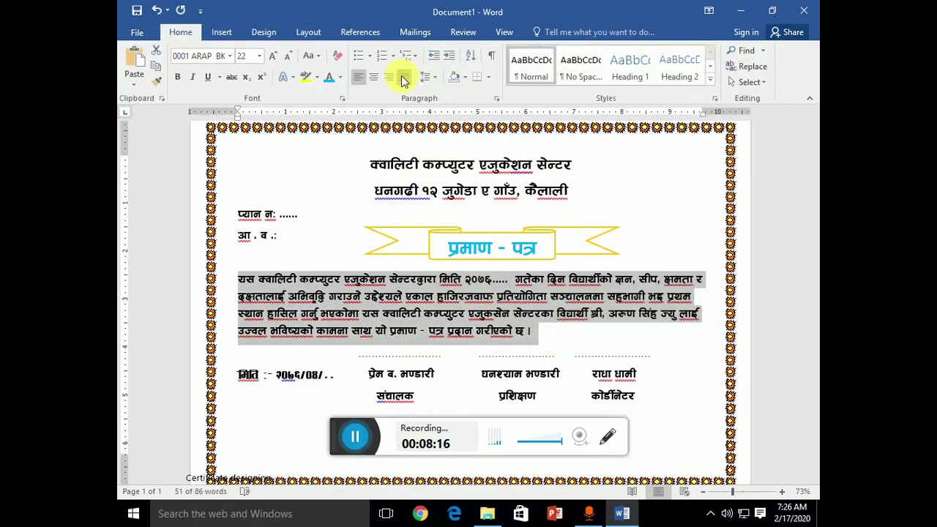
pyautogui.click(404, 81)
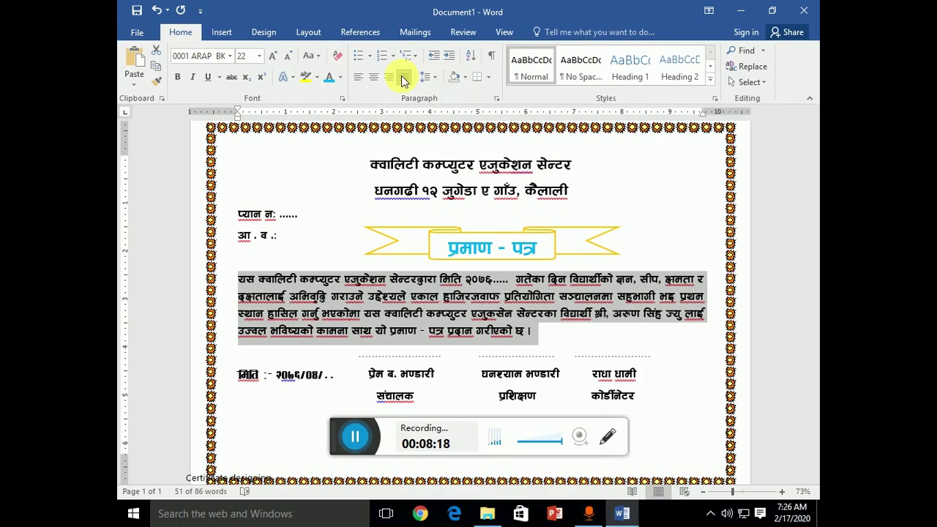
pyautogui.click(263, 354)
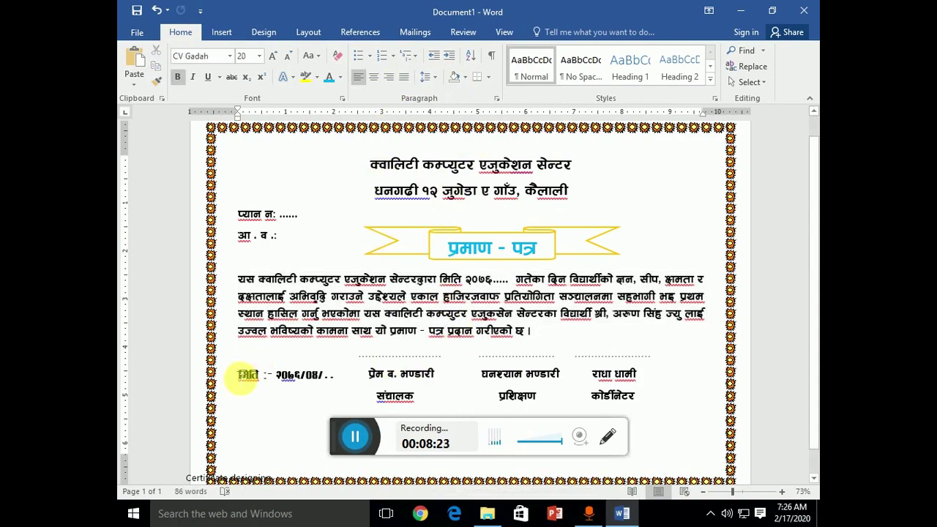
pyautogui.press('Return')
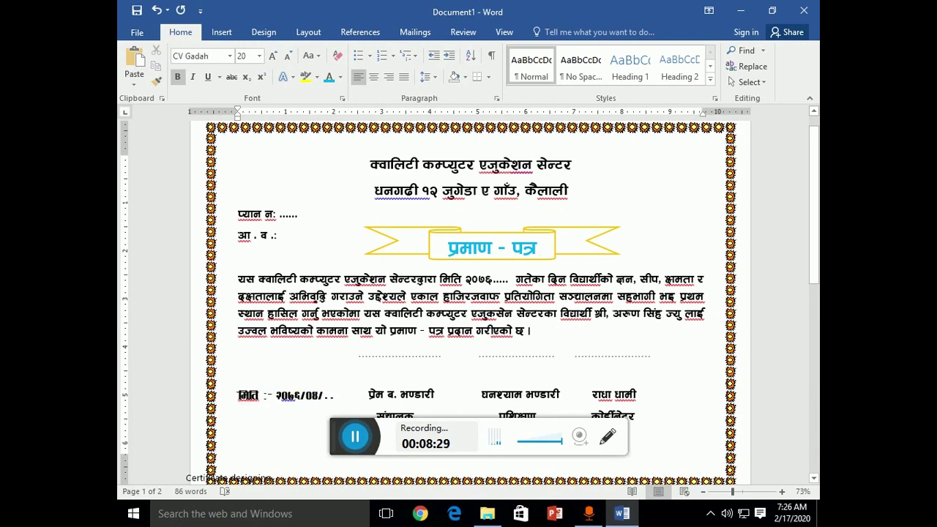
pyautogui.press('BackSpace')
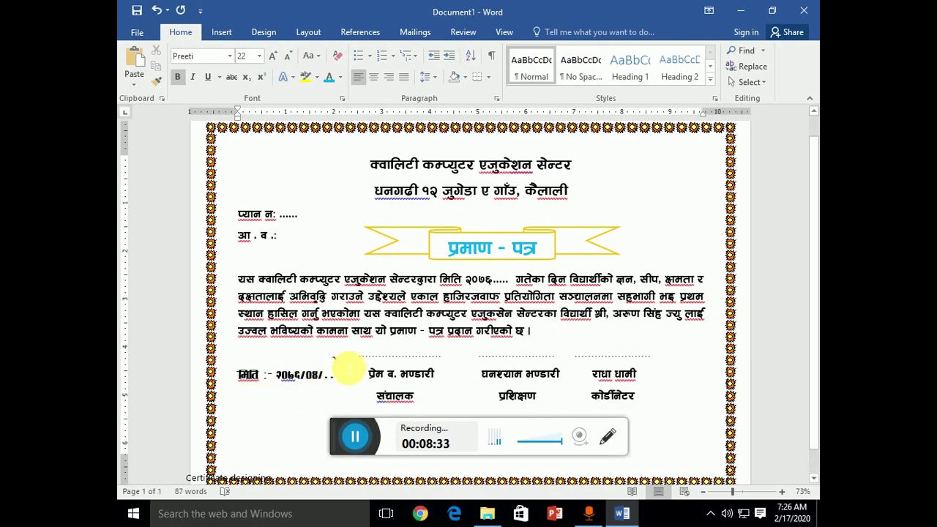
# Insert a blank line above the dotted signature lines and indent them so they line up over the signatories
pyautogui.press('Return')
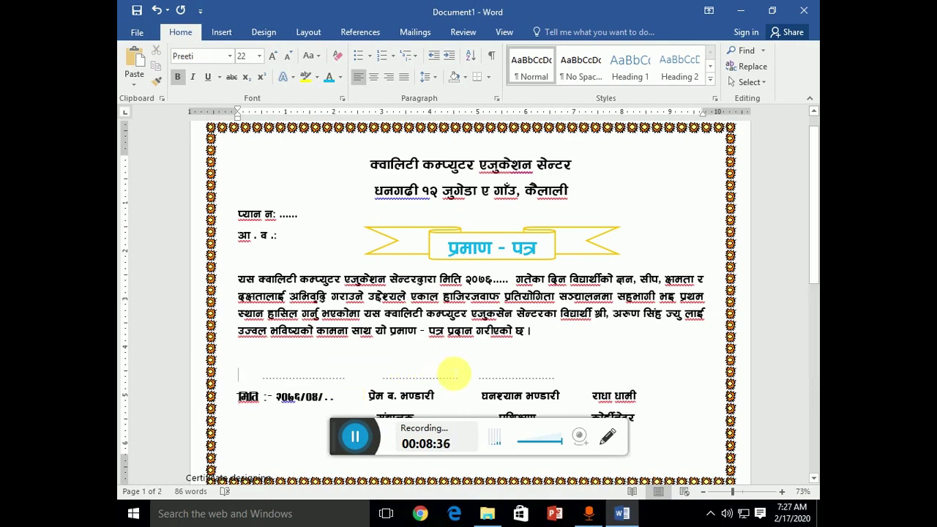
pyautogui.press('Tab')
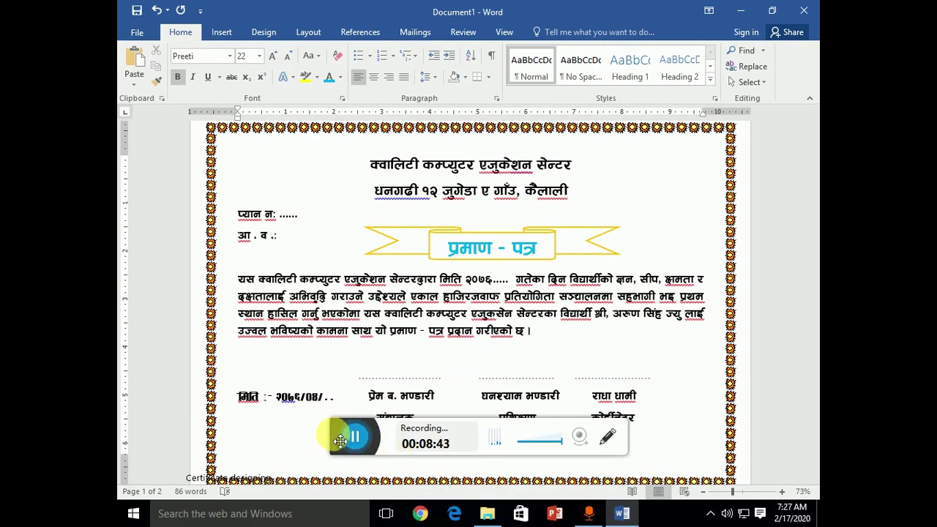
pyautogui.moveTo(341, 439); pyautogui.dragTo(541, 378)
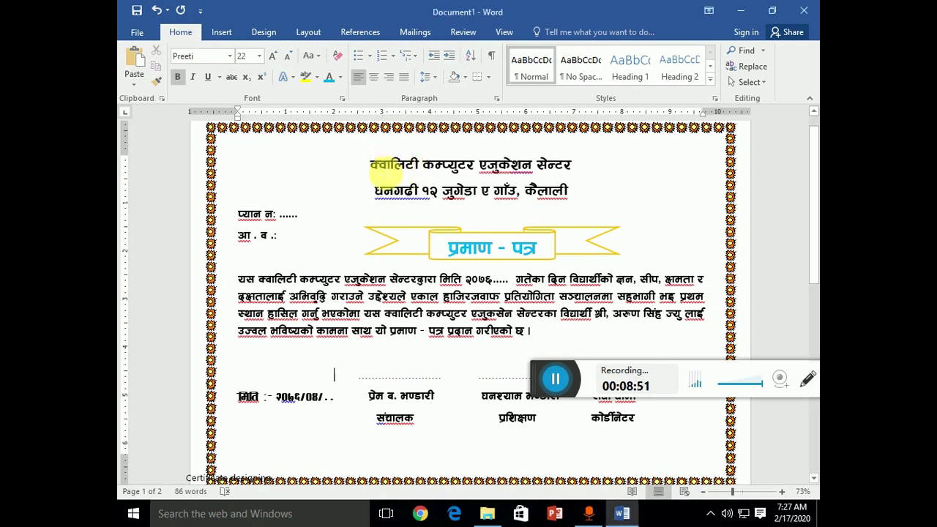
# Set both centred heading lines to 36 pt and colour them standard purple
pyautogui.moveTo(371, 165); pyautogui.dragTo(575, 192)
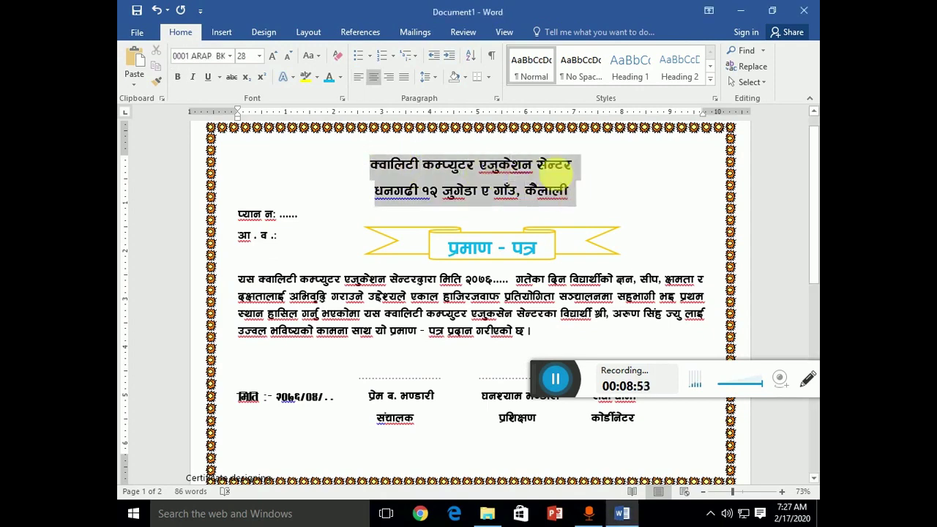
pyautogui.click(280, 59)
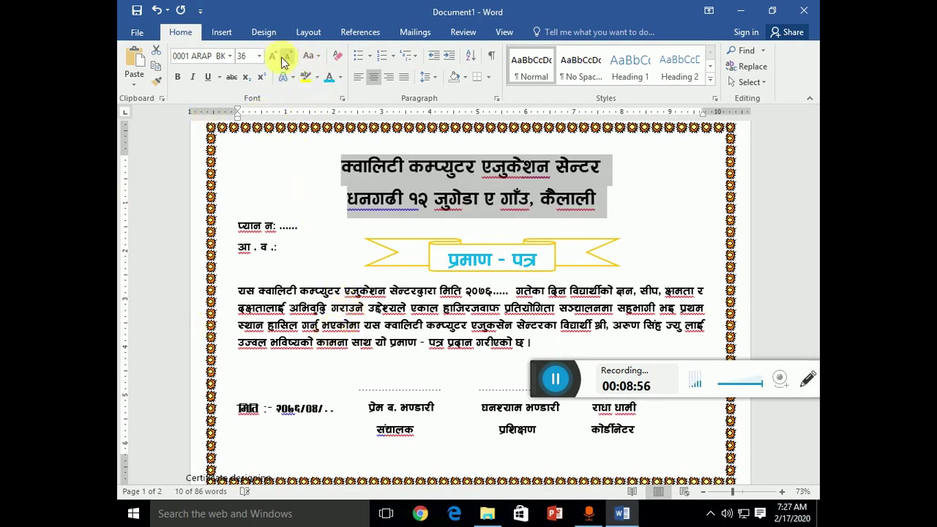
pyautogui.click(340, 77)
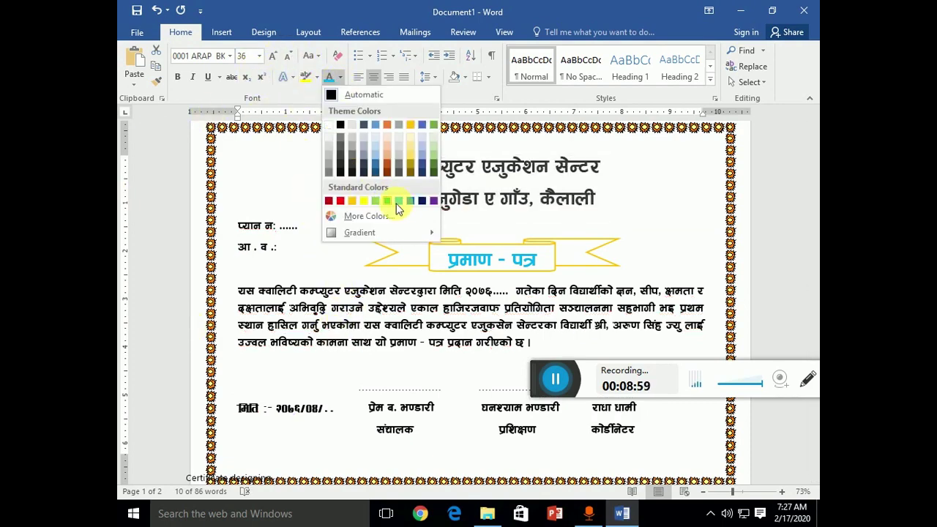
pyautogui.click(434, 201)
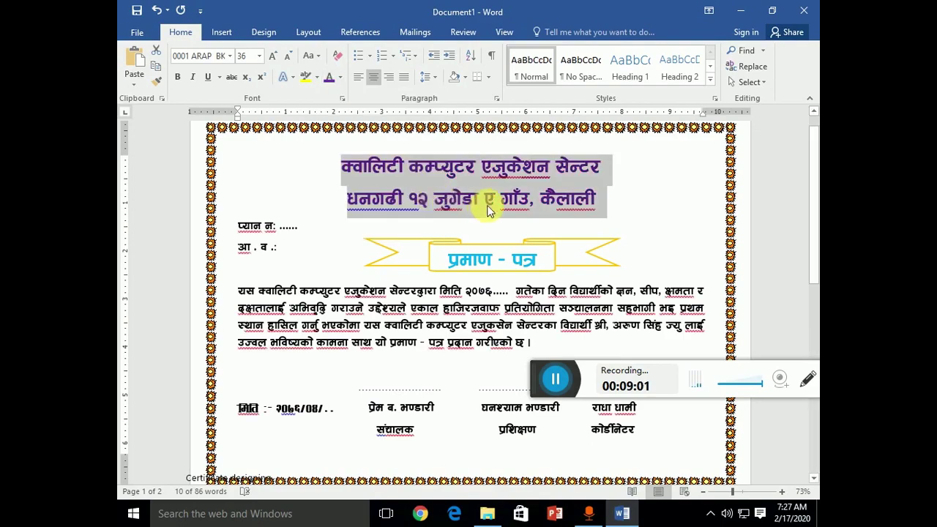
# Remove the space after the first heading line and move the ribbon banner up and left, centred beneath the headings
pyautogui.click(483, 205)
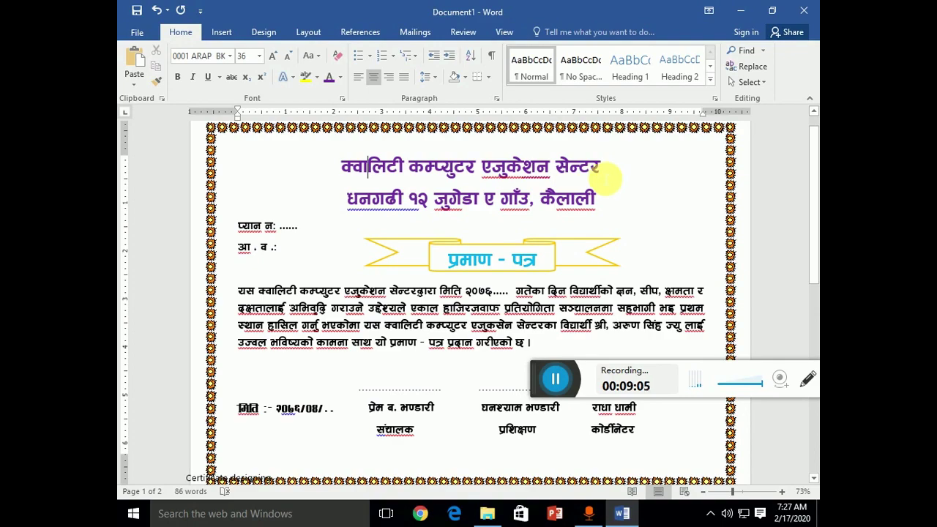
pyautogui.click(427, 77)
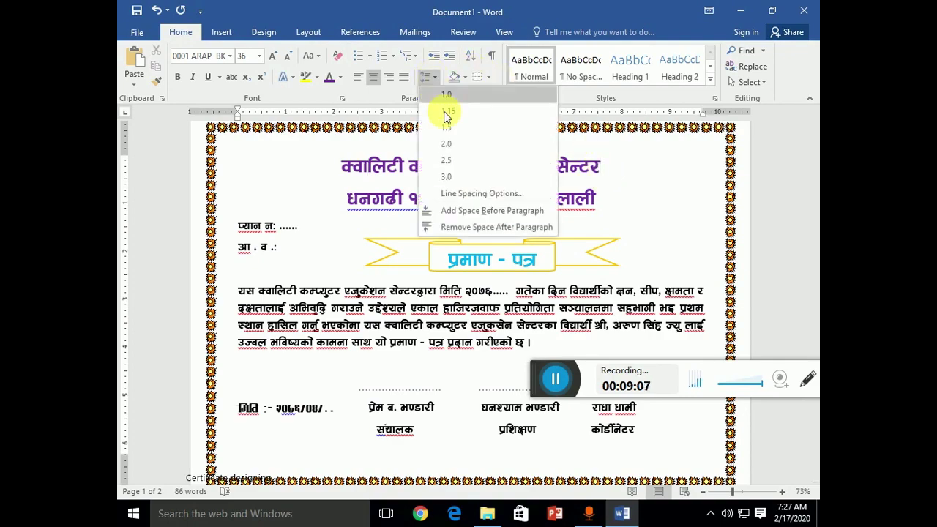
pyautogui.click(457, 224)
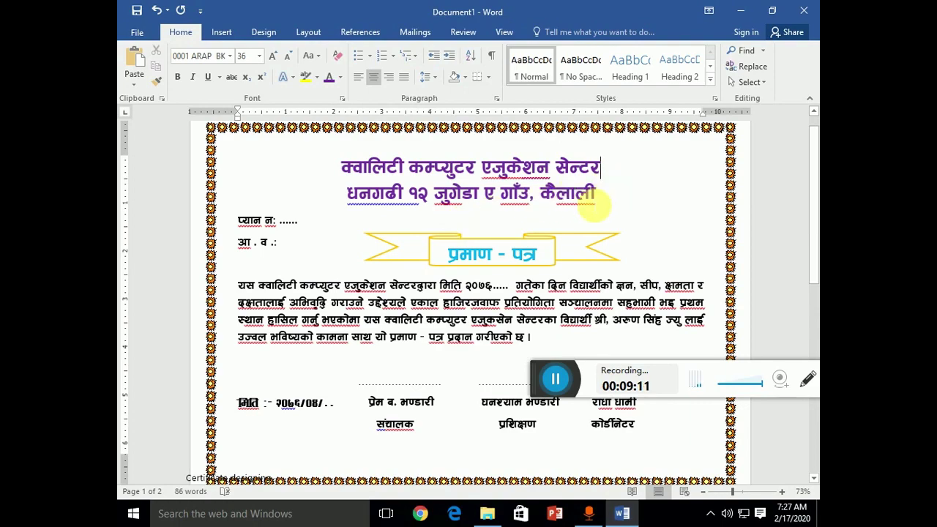
pyautogui.moveTo(448, 240); pyautogui.dragTo(427, 232)
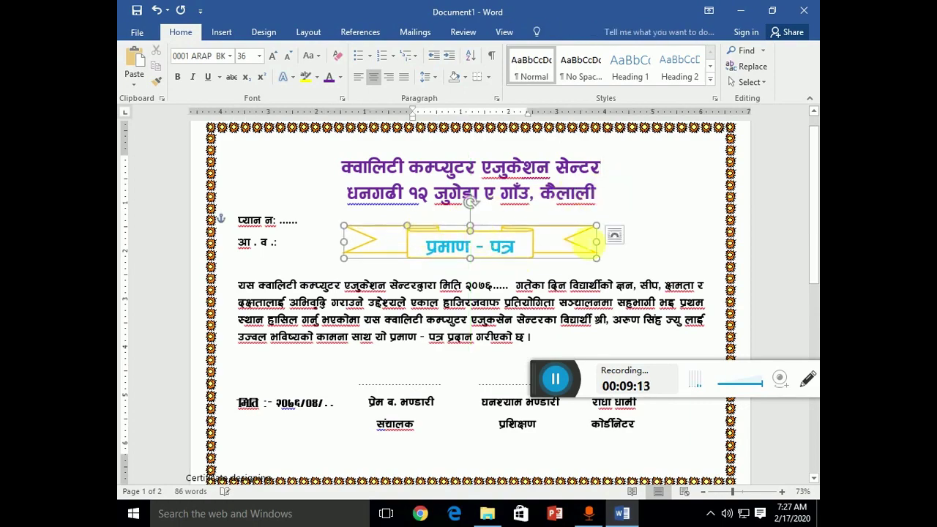
# Enlarge the ribbon banner beneath the headings to about 5.97" wide and 0.86" high
pyautogui.moveTo(608, 244); pyautogui.dragTo(642, 244)
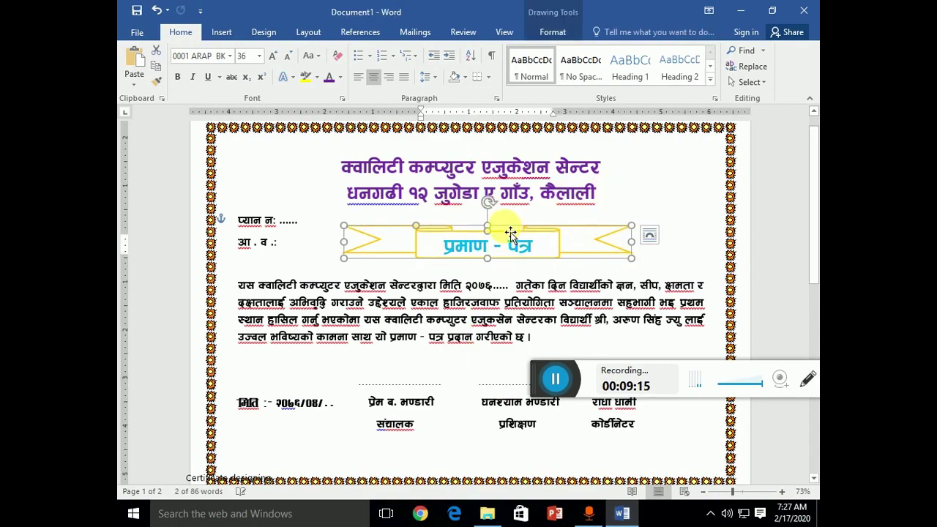
pyautogui.moveTo(487, 225); pyautogui.dragTo(486, 216)
pyautogui.moveTo(458, 266); pyautogui.dragTo(455, 271)
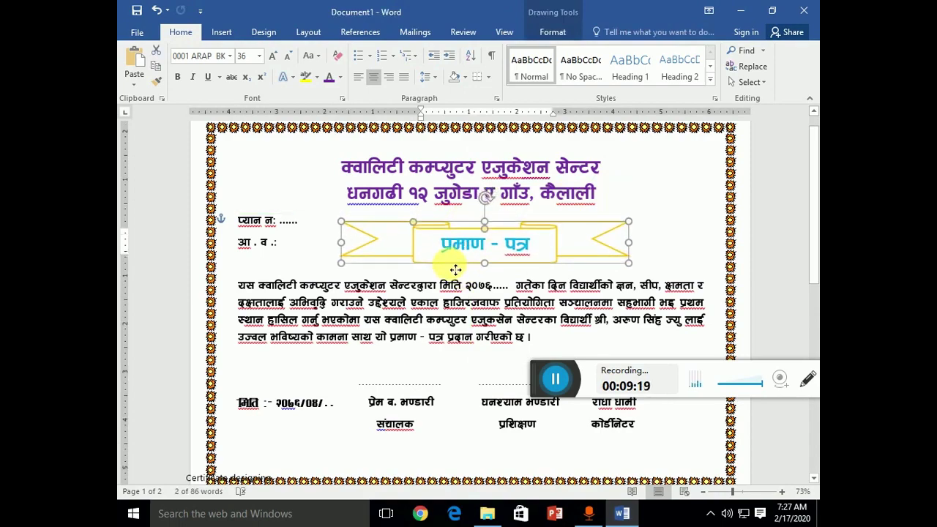
# Give the ribbon banner a standard red outline and nudge it slightly left under the headings
pyautogui.click(550, 33)
pyautogui.click(375, 67)
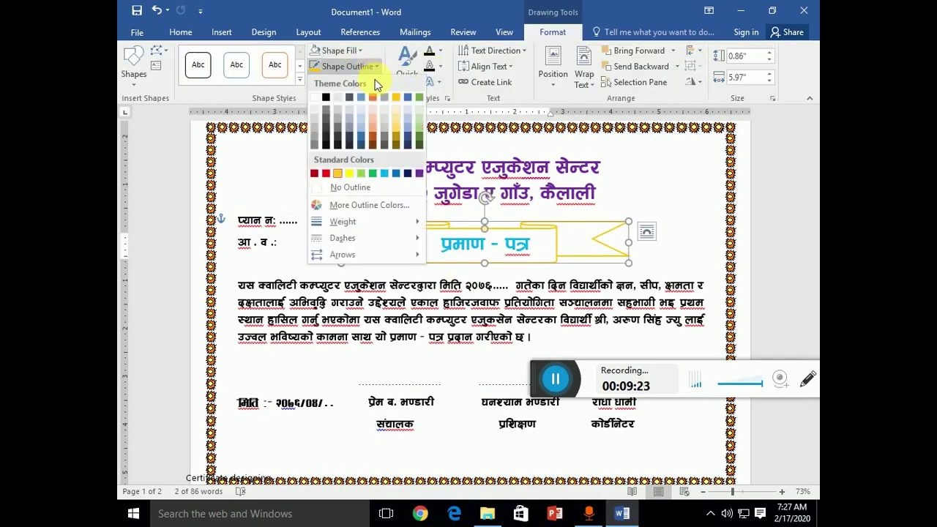
pyautogui.click(327, 172)
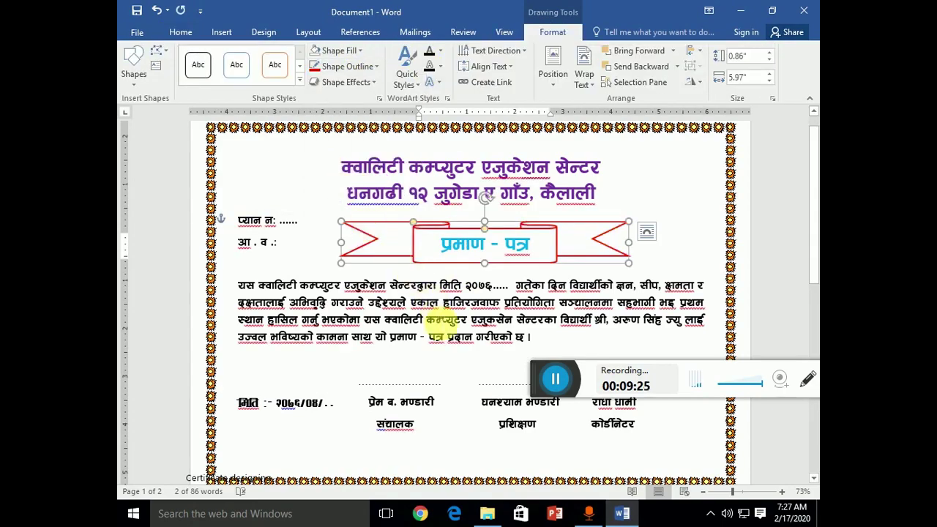
pyautogui.click(450, 331)
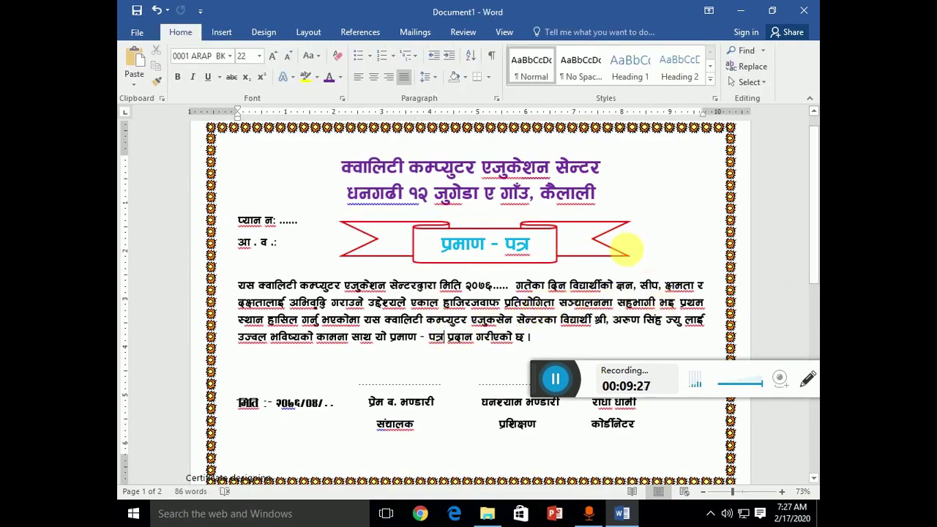
pyautogui.moveTo(539, 258); pyautogui.dragTo(534, 267)
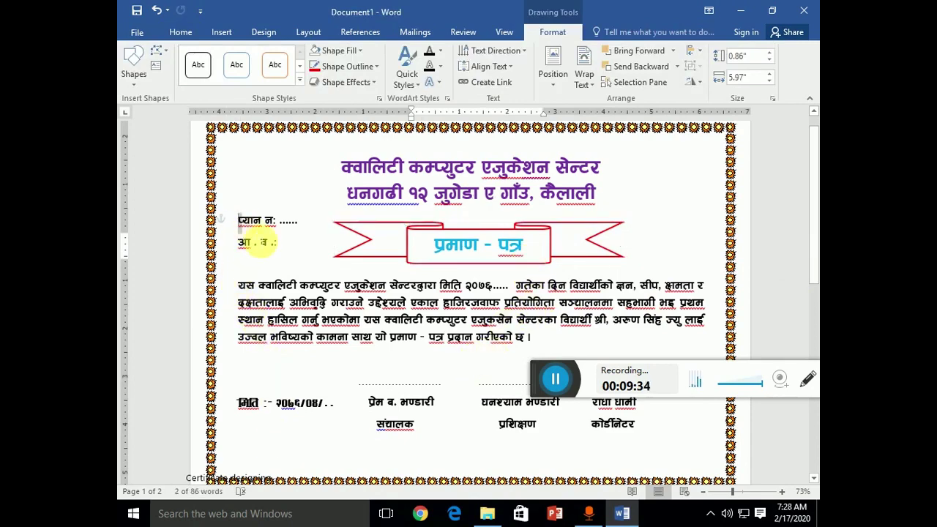
# Colour the two label lines "प्यान नः" and "आ . व .:" beside the banner standard dark blue
pyautogui.moveTo(240, 220); pyautogui.dragTo(274, 248)
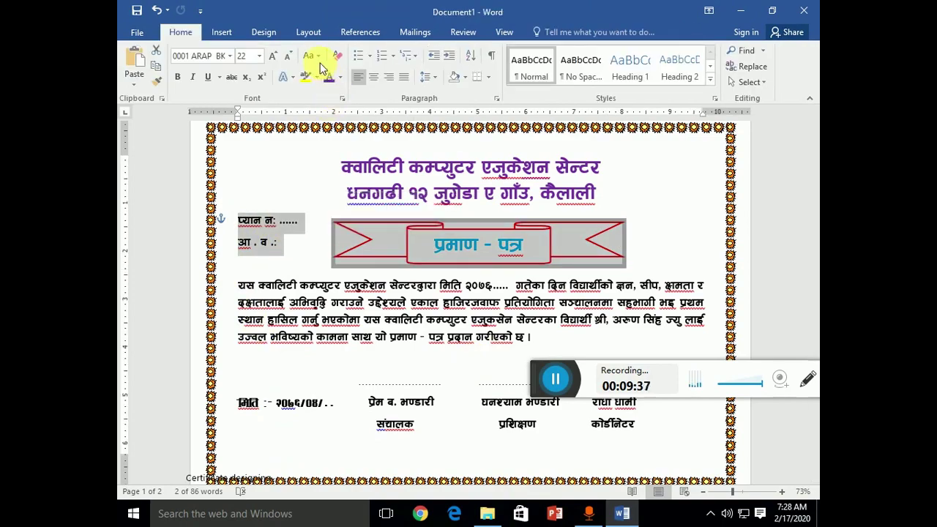
pyautogui.click(341, 78)
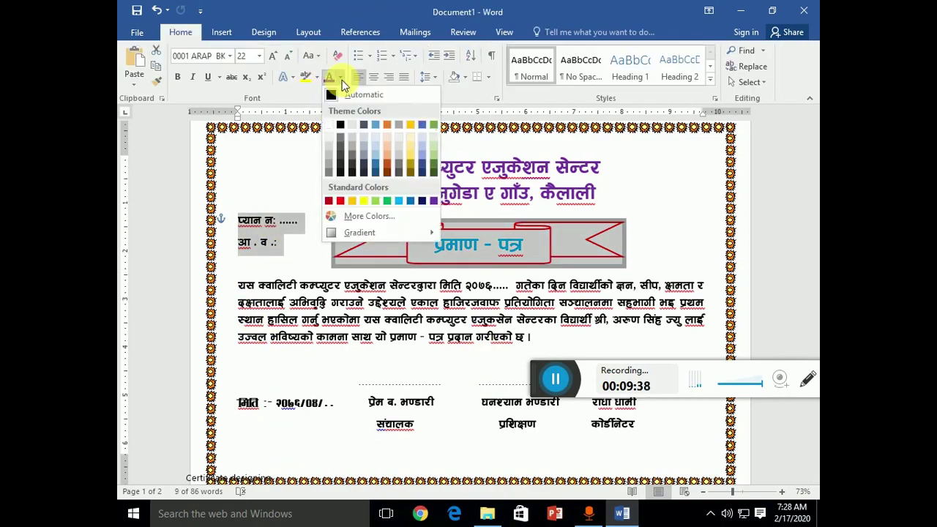
pyautogui.click(421, 202)
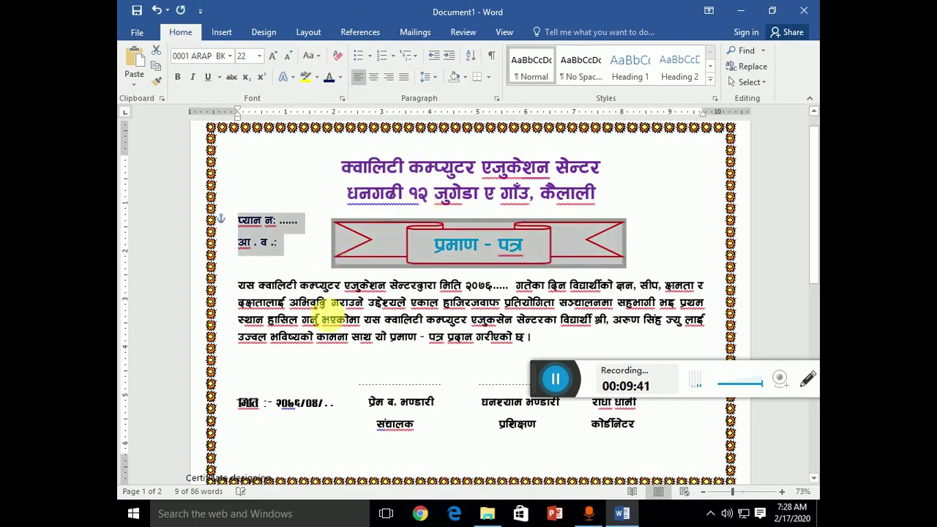
pyautogui.click(329, 312)
# Colour the education center's name in the first line of the award paragraph standard dark blue
pyautogui.moveTo(811, 233); pyautogui.dragTo(811, 272)
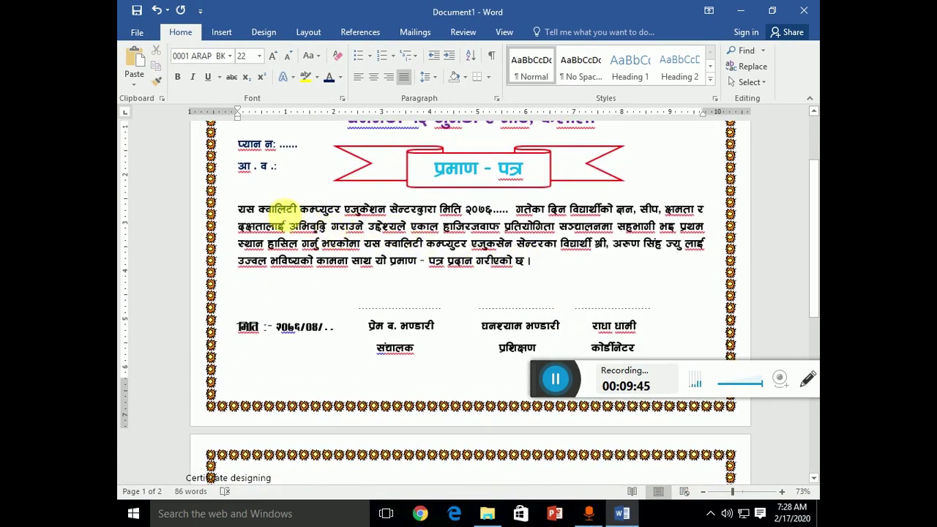
pyautogui.moveTo(267, 208); pyautogui.dragTo(417, 209)
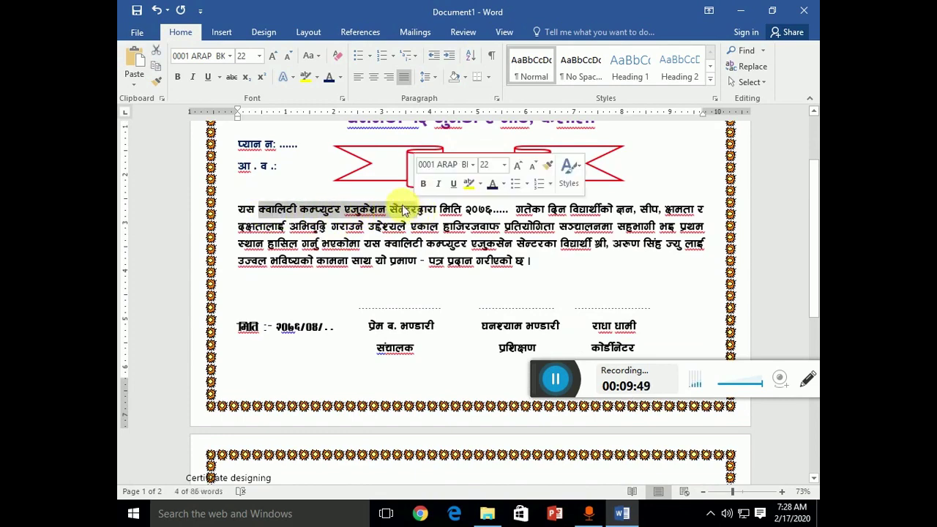
pyautogui.click(341, 79)
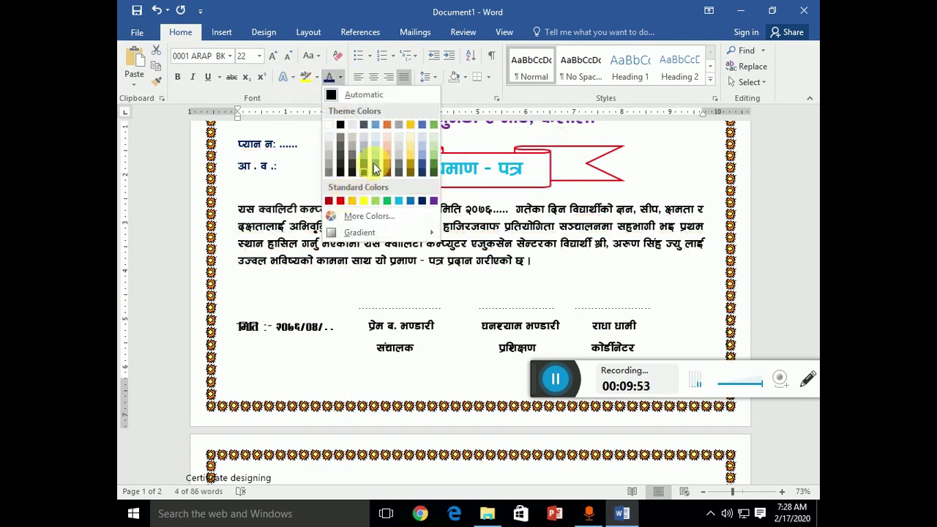
pyautogui.click(421, 203)
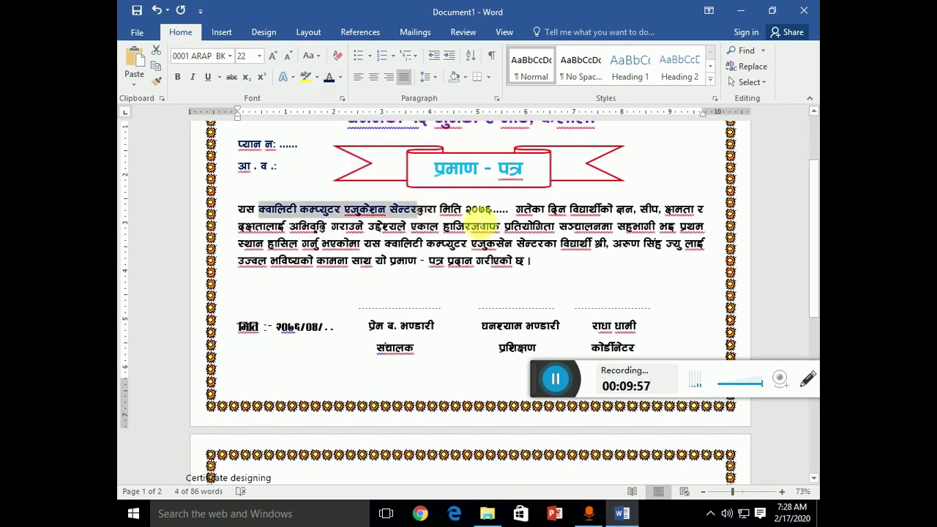
pyautogui.click(479, 210)
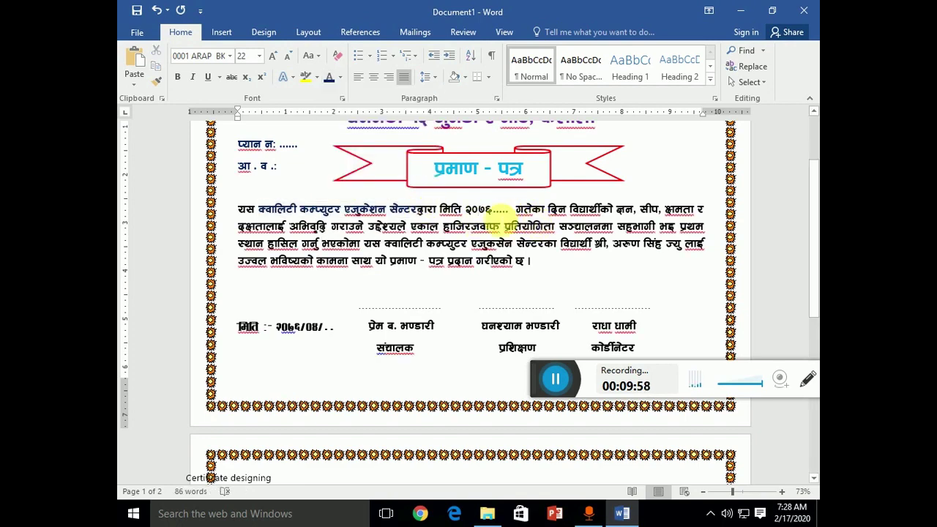
# Recolour the education center's name in the award paragraph's first line standard green
pyautogui.moveTo(265, 211); pyautogui.dragTo(423, 210)
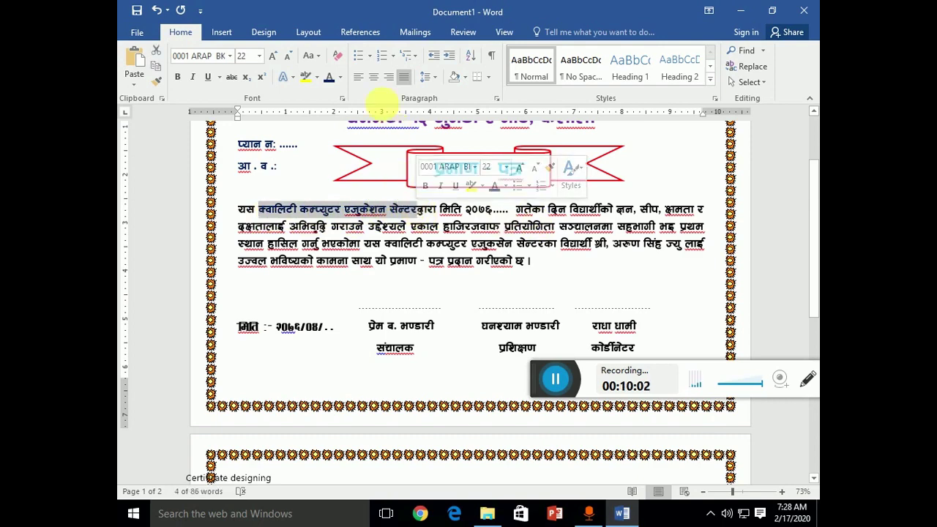
pyautogui.click(339, 77)
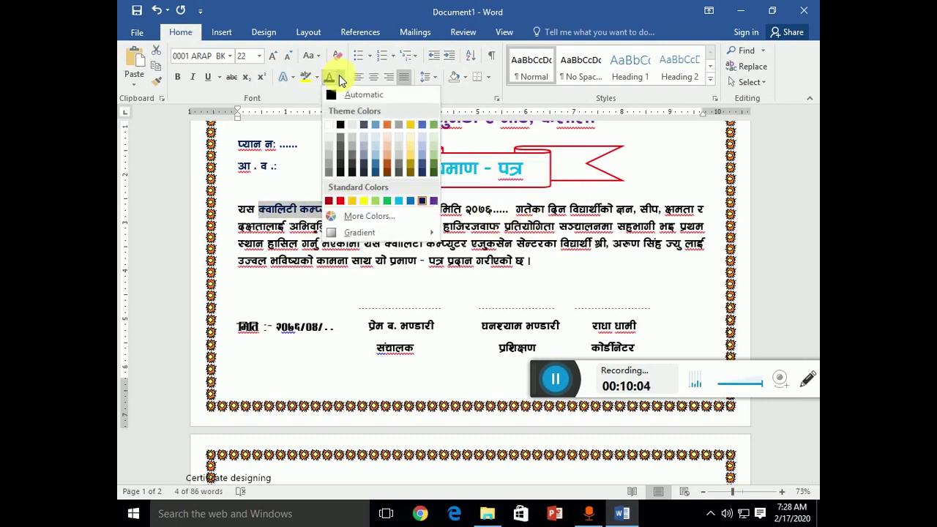
pyautogui.click(392, 201)
pyautogui.doubleClick(450, 210)
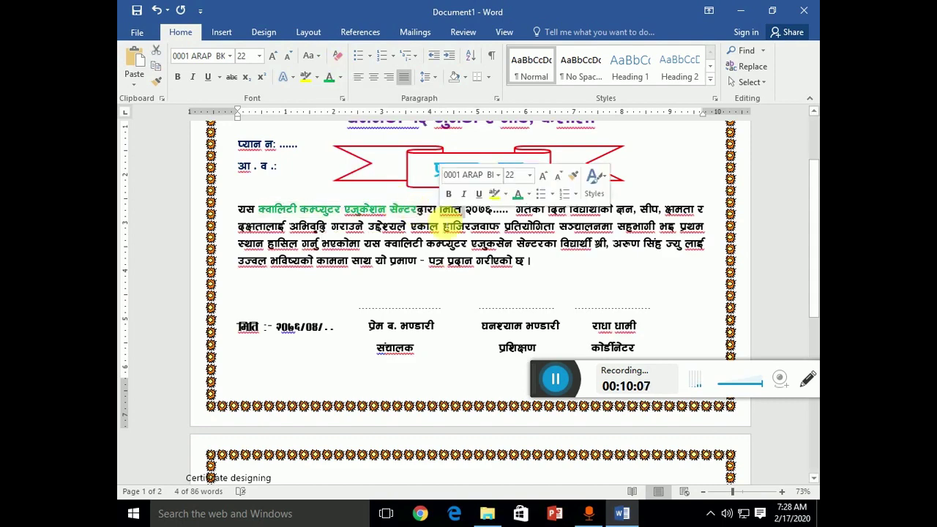
pyautogui.click(682, 159)
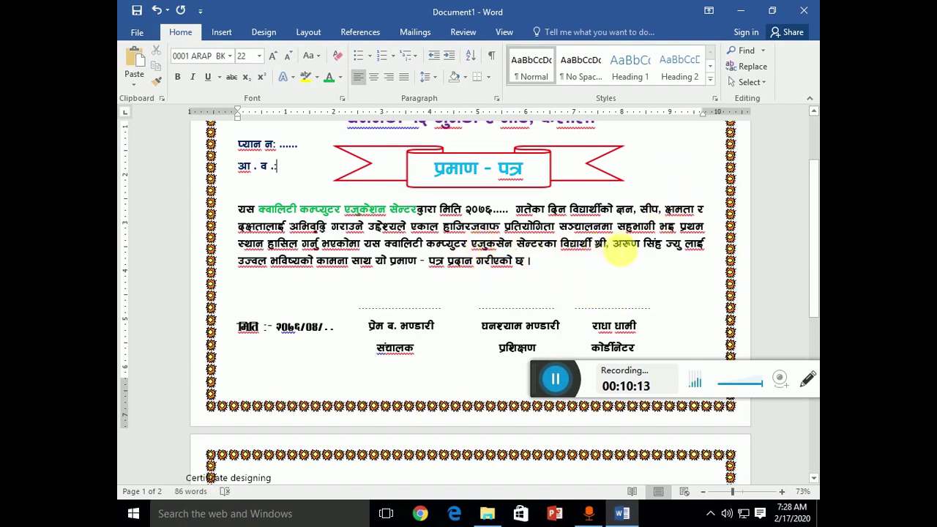
# Colour the student's name in the third line of the award paragraph standard dark blue
pyautogui.moveTo(623, 251); pyautogui.dragTo(668, 257)
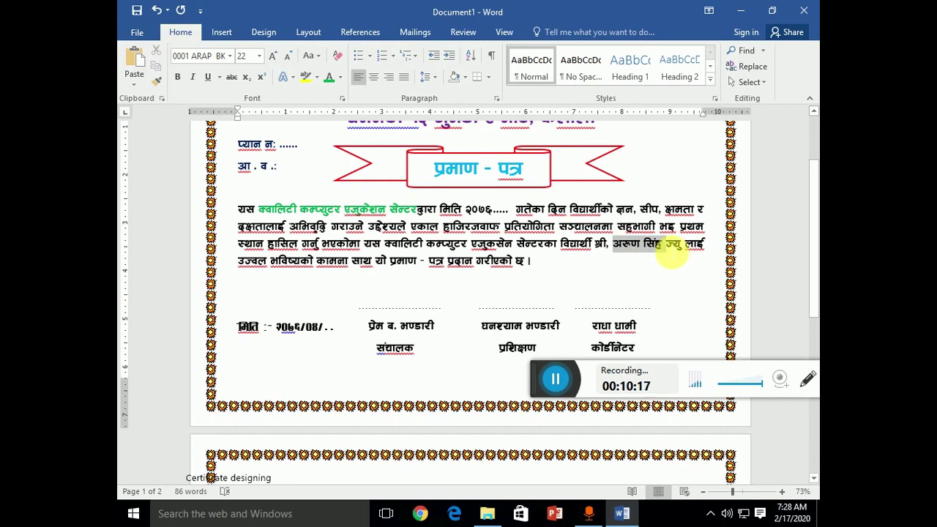
pyautogui.moveTo(668, 251); pyautogui.dragTo(614, 253)
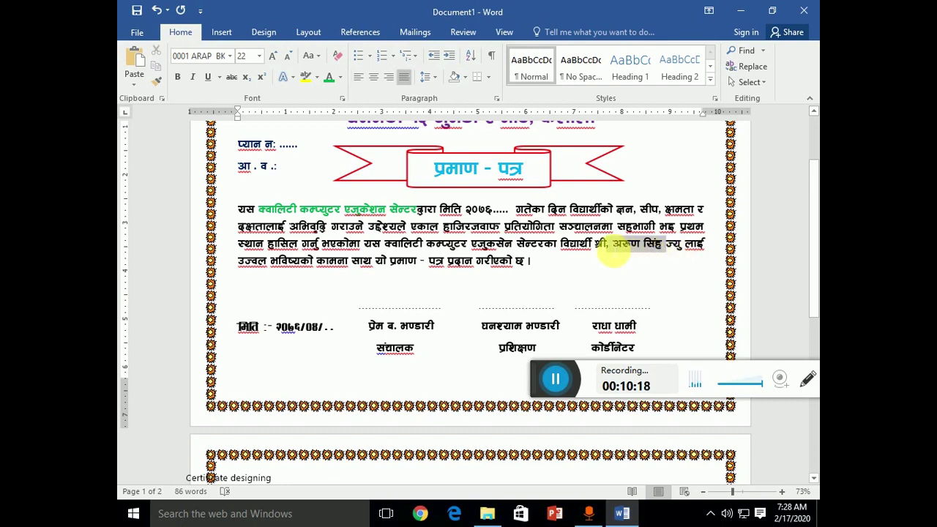
pyautogui.click(342, 78)
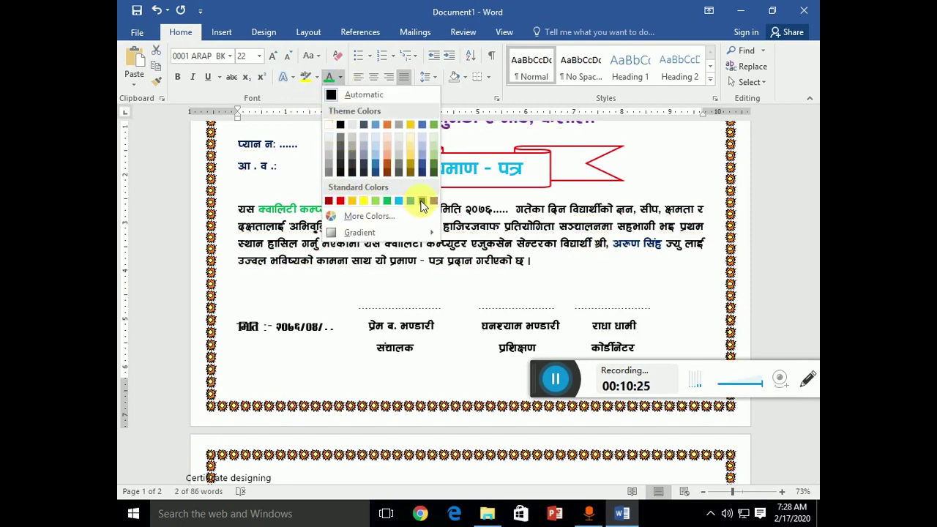
pyautogui.press('Escape')
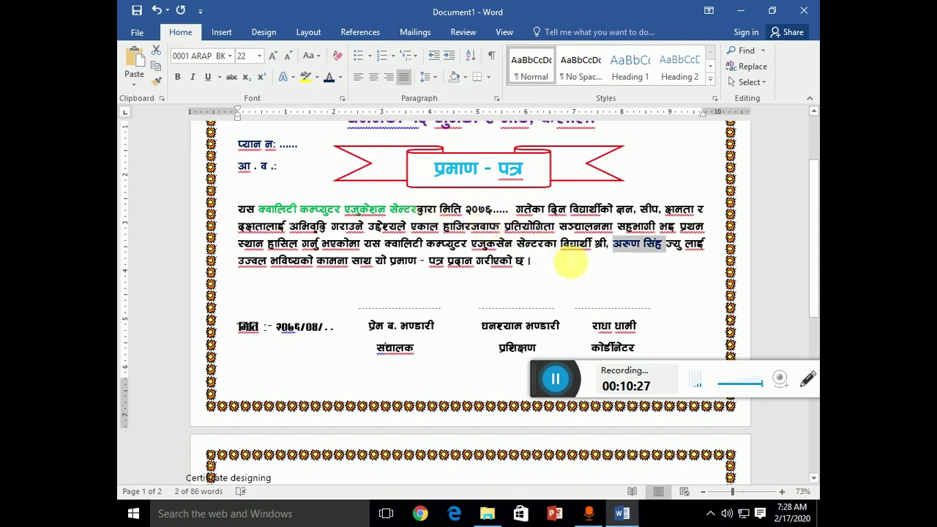
pyautogui.click(484, 270)
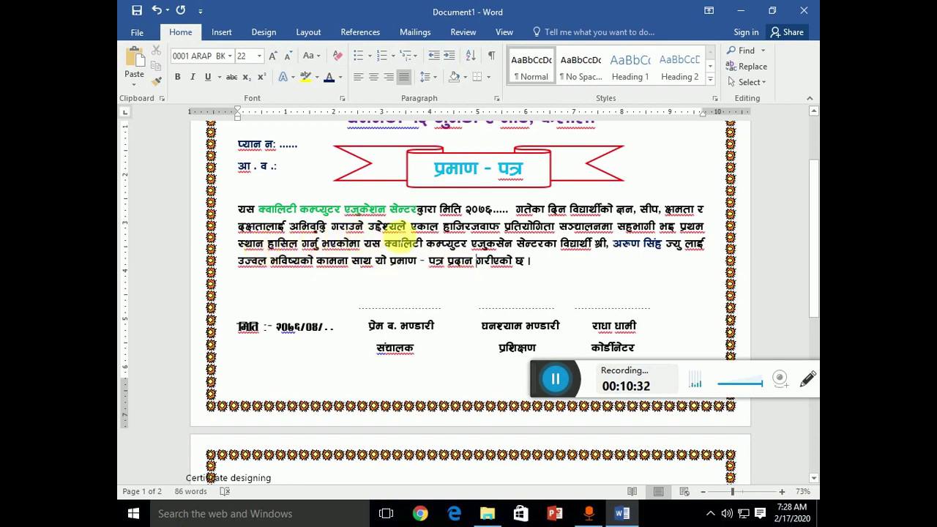
# Colour the second mention of the education center's name, in the award paragraph's third line, standard green
pyautogui.moveTo(382, 244); pyautogui.dragTo(472, 256)
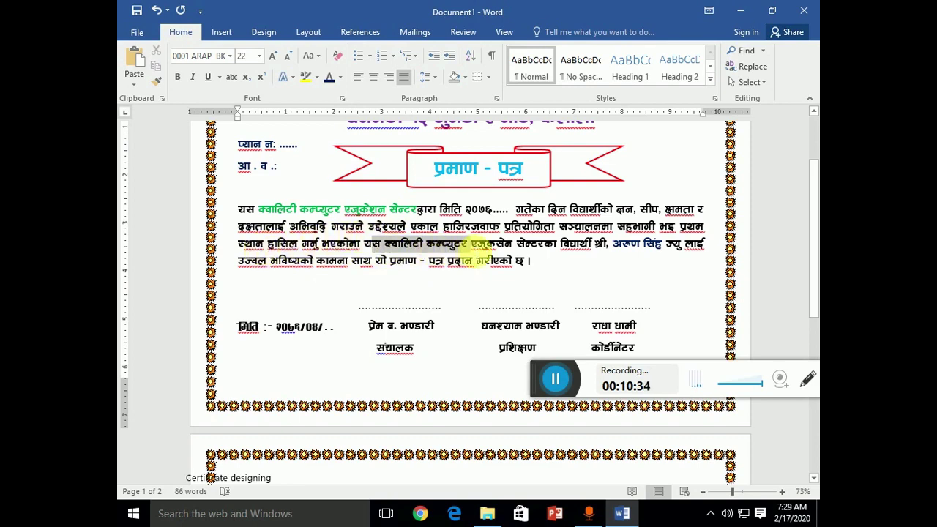
pyautogui.click(407, 260)
pyautogui.moveTo(388, 247); pyautogui.dragTo(489, 245)
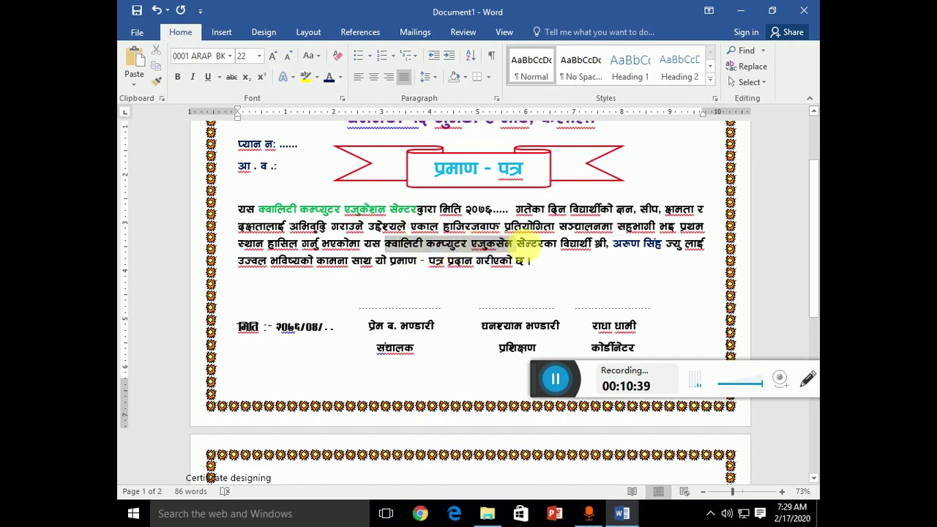
pyautogui.moveTo(525, 250); pyautogui.dragTo(545, 251)
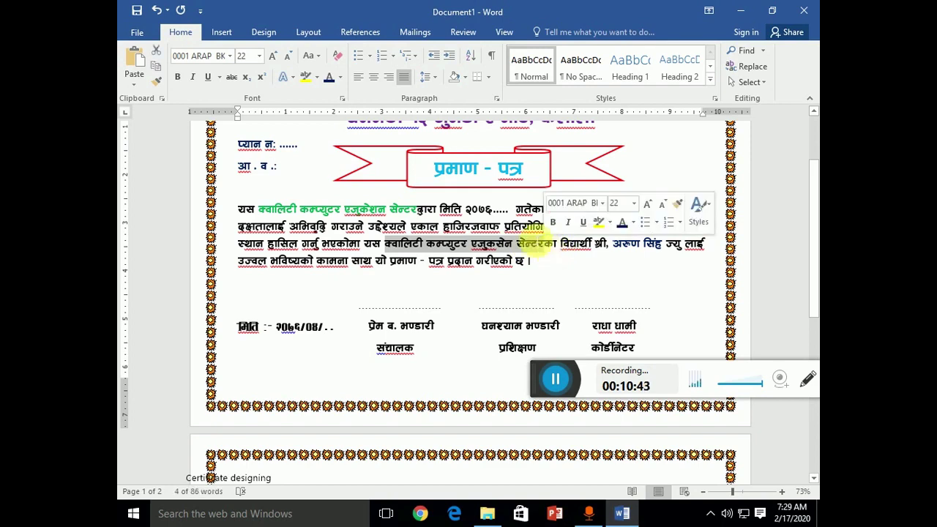
pyautogui.click(340, 78)
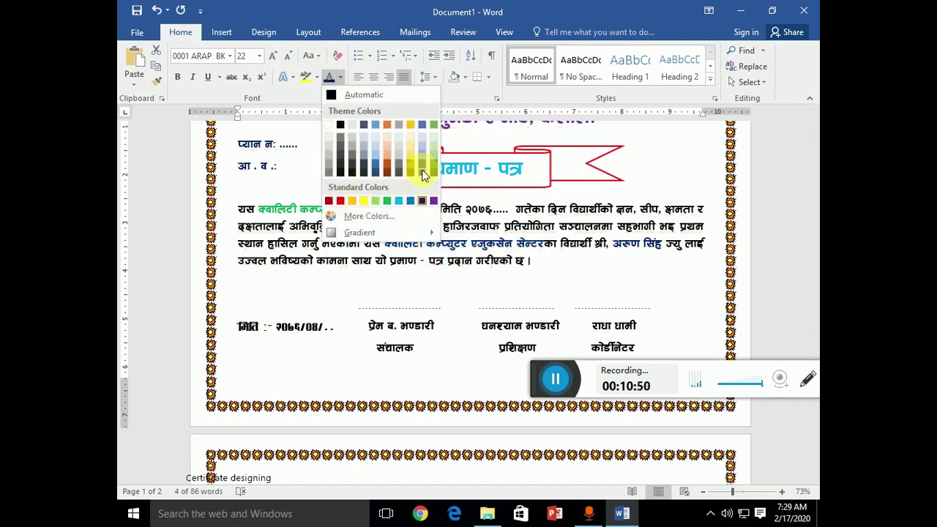
pyautogui.click(387, 200)
pyautogui.click(556, 270)
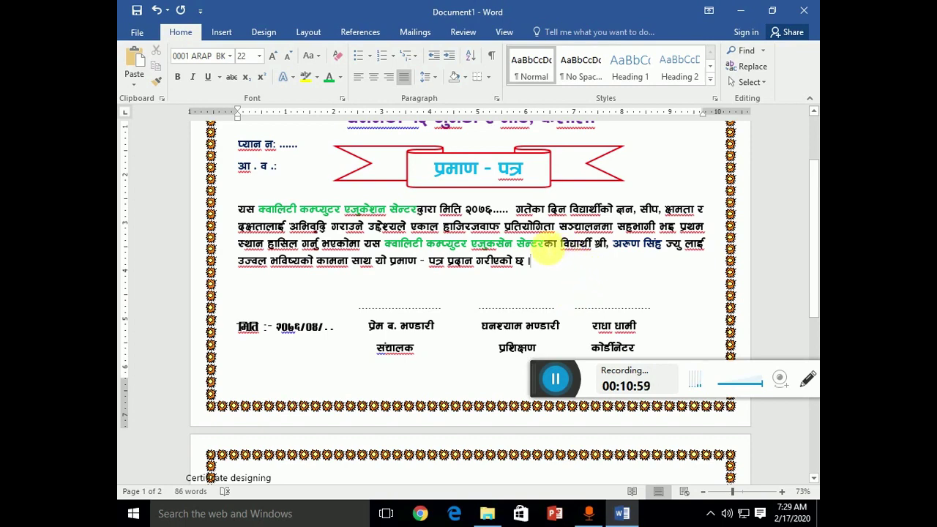
# Apply the same green to the words "का विद्यार्थी" following the center's name in the third line
pyautogui.moveTo(543, 246); pyautogui.dragTo(594, 245)
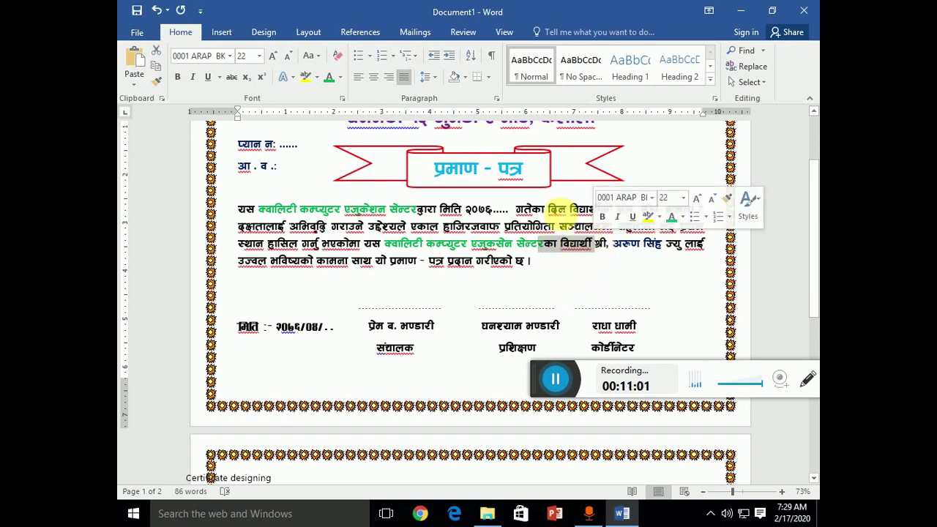
pyautogui.click(332, 83)
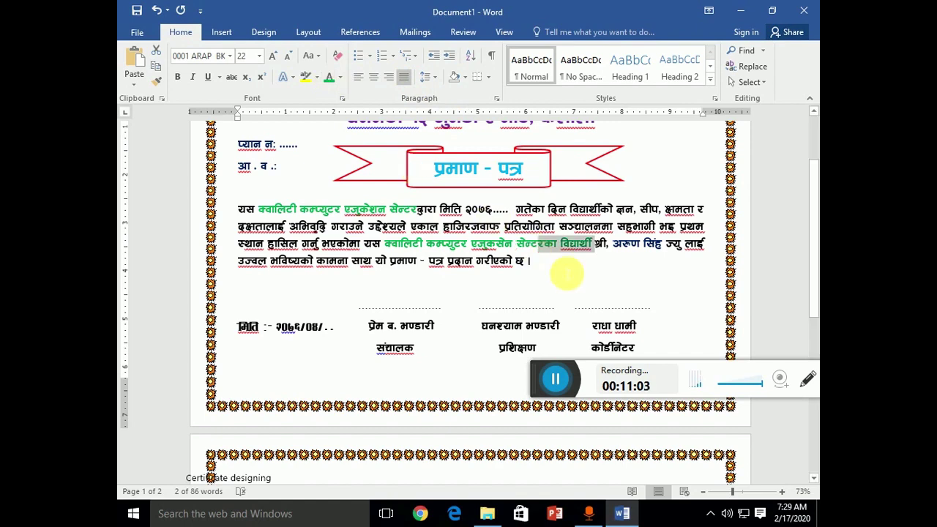
pyautogui.click(567, 274)
# Colour the whole row of job titles under the signatories' names standard dark blue
pyautogui.moveTo(561, 379); pyautogui.dragTo(476, 438)
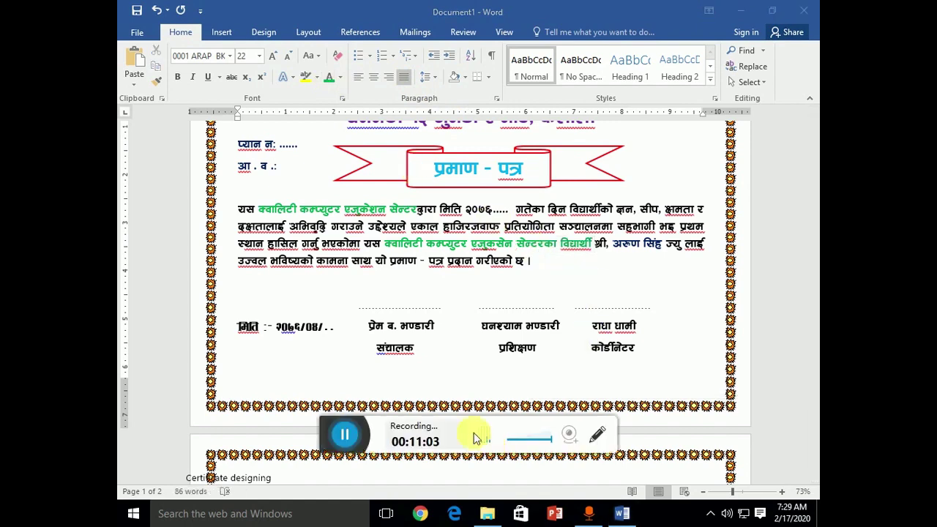
pyautogui.tripleClick(374, 351)
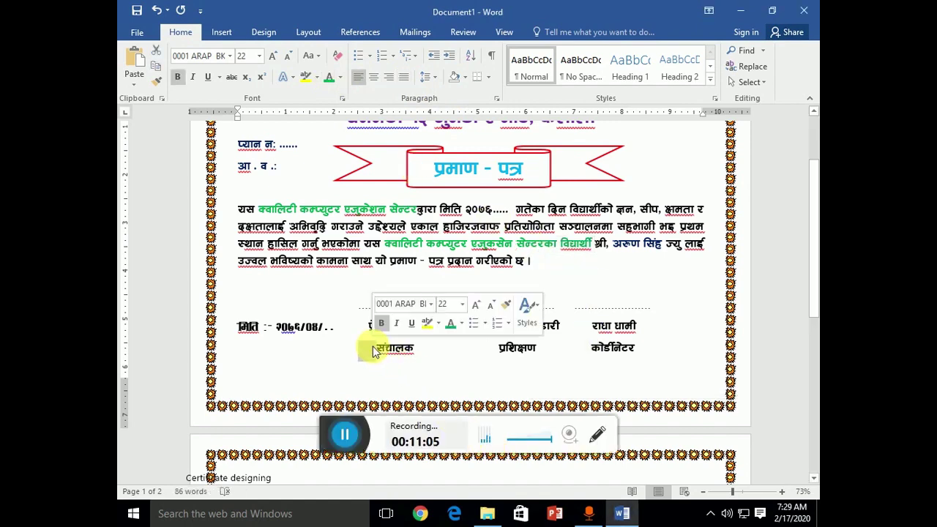
pyautogui.click(341, 79)
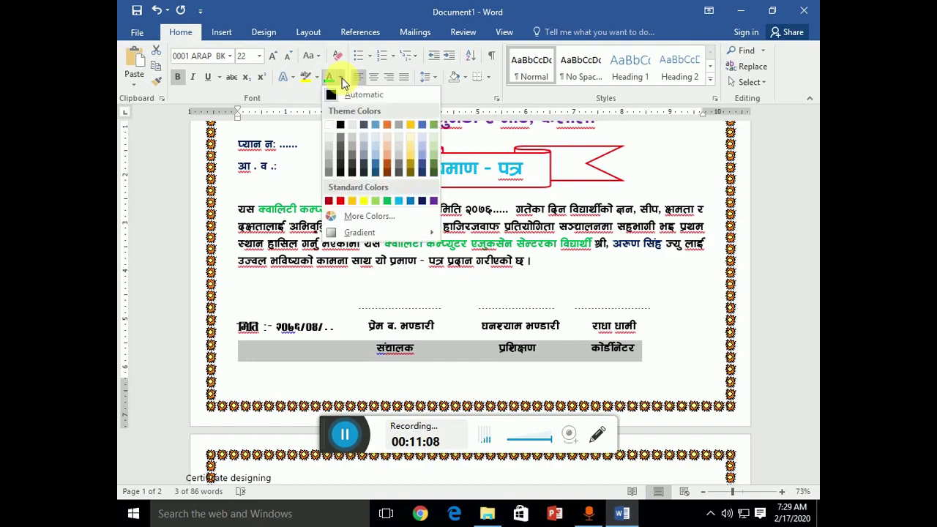
pyautogui.click(422, 200)
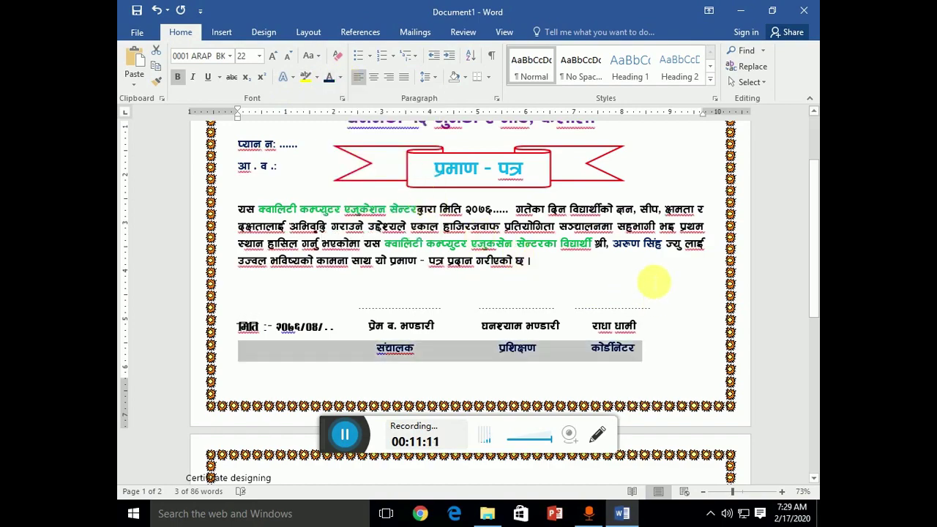
pyautogui.click(601, 288)
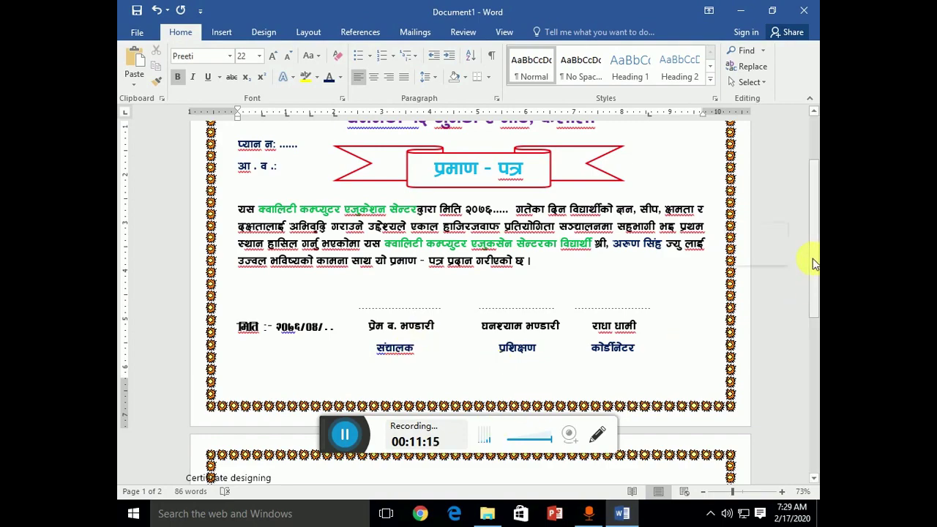
# Remove the blank second page so that the certificate fits on one page
pyautogui.moveTo(815, 263); pyautogui.dragTo(811, 338)
pyautogui.click(445, 329)
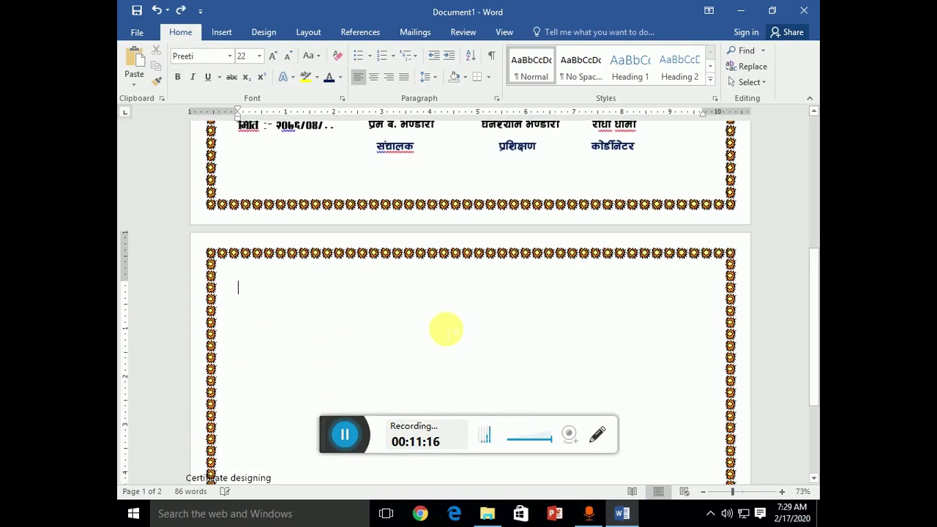
pyautogui.press('BackSpace')
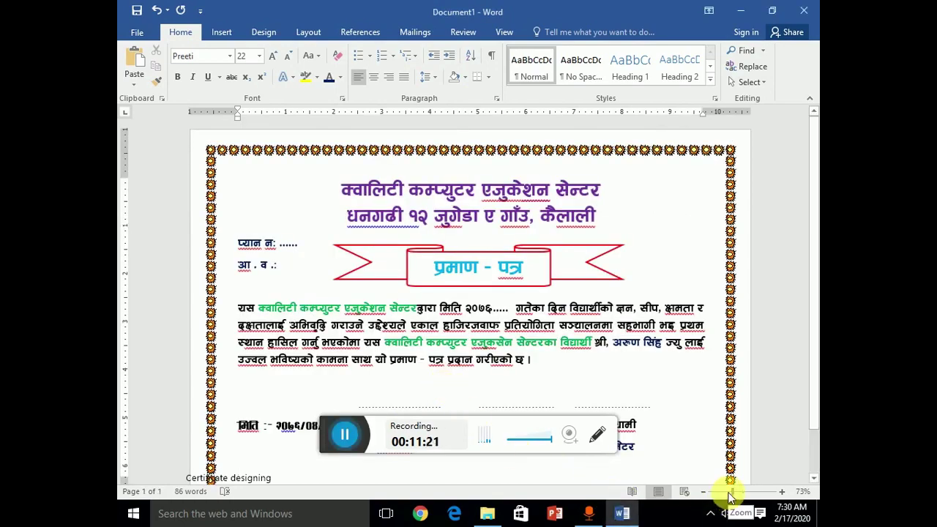
# Draw a rectangle about 7.85" high and 11.1" wide around the outside of the decorative page border
pyautogui.moveTo(730, 496); pyautogui.dragTo(727, 492)
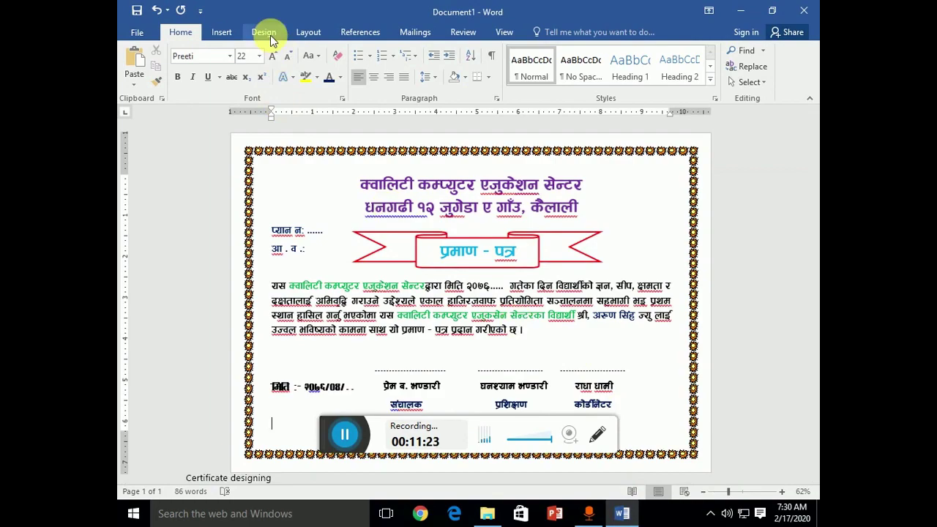
pyautogui.click(222, 32)
pyautogui.click(264, 63)
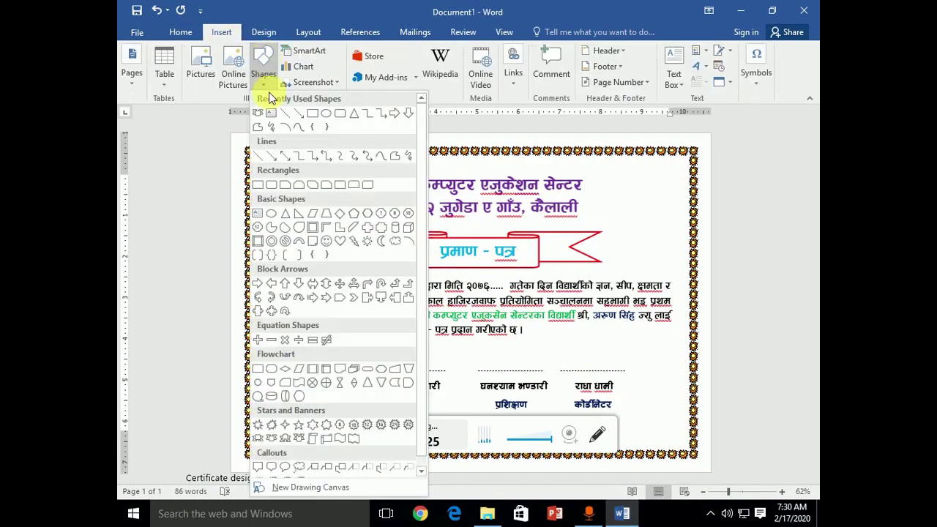
pyautogui.click(319, 119)
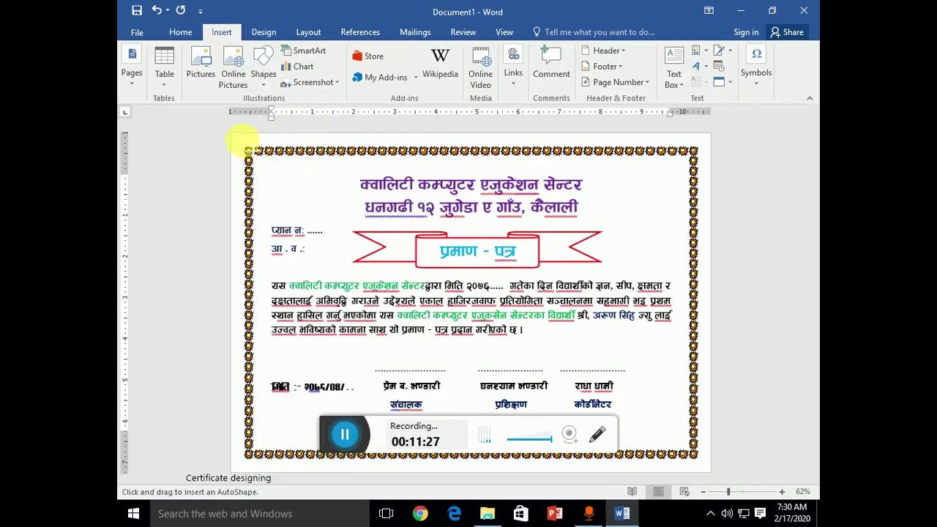
pyautogui.moveTo(243, 140)
pyautogui.mouseDown()
pyautogui.moveTo(502, 337)
pyautogui.moveTo(696, 435)
pyautogui.moveTo(700, 463)
pyautogui.mouseUp()
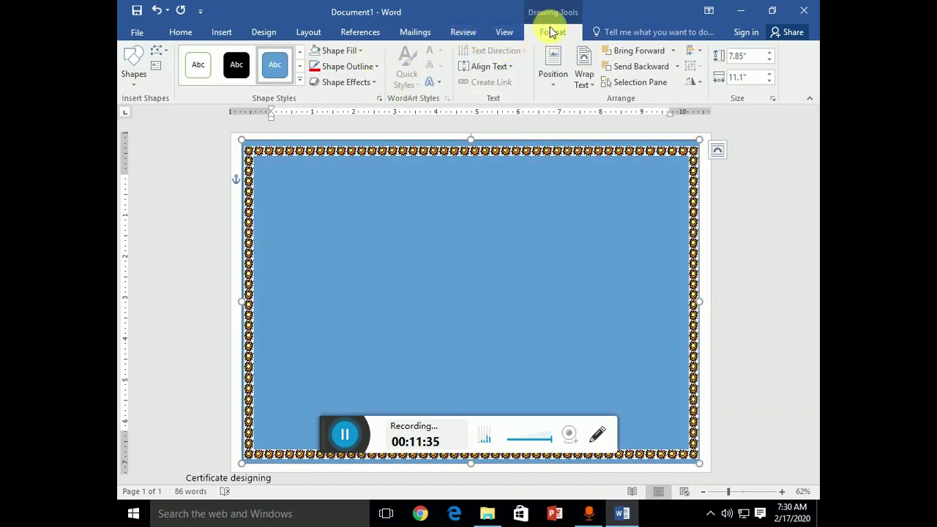
# Remove the outer rectangle's fill and set its outline weight to 2¼ pt
pyautogui.click(356, 50)
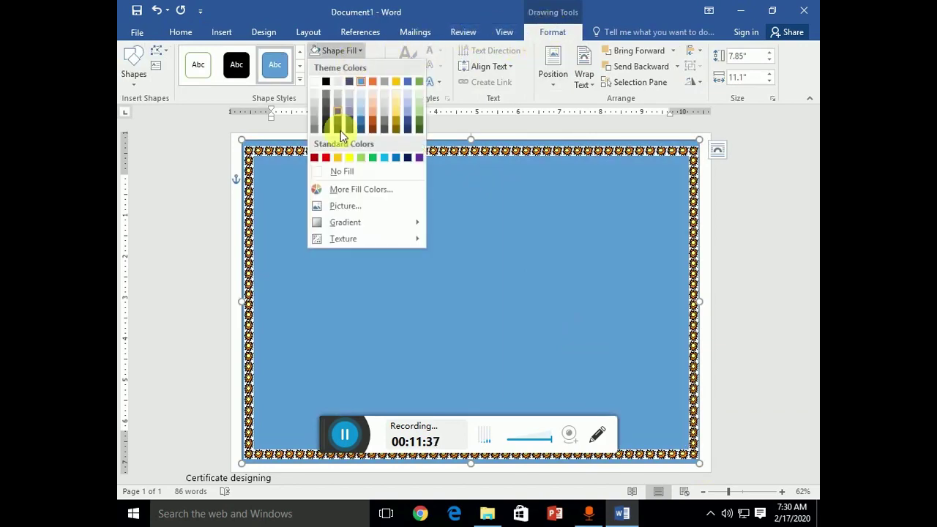
pyautogui.click(339, 172)
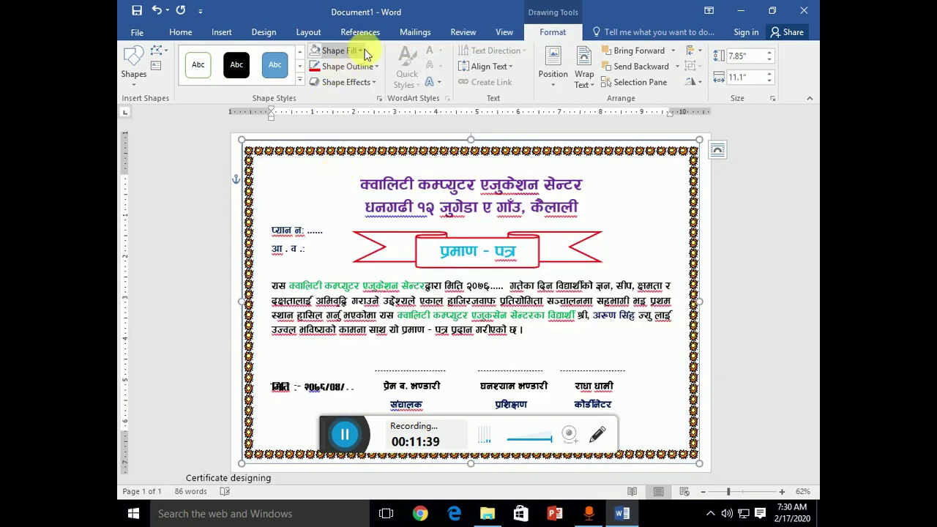
pyautogui.click(350, 66)
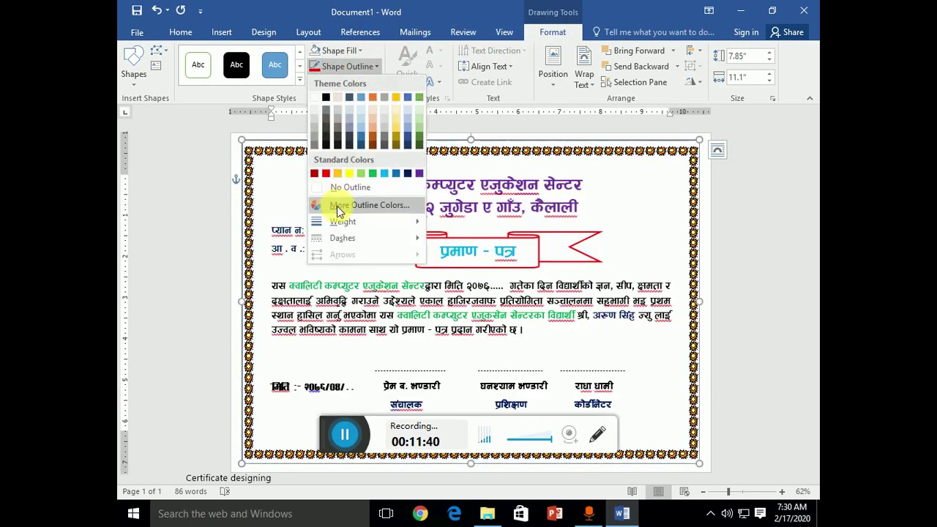
pyautogui.moveTo(342, 221)
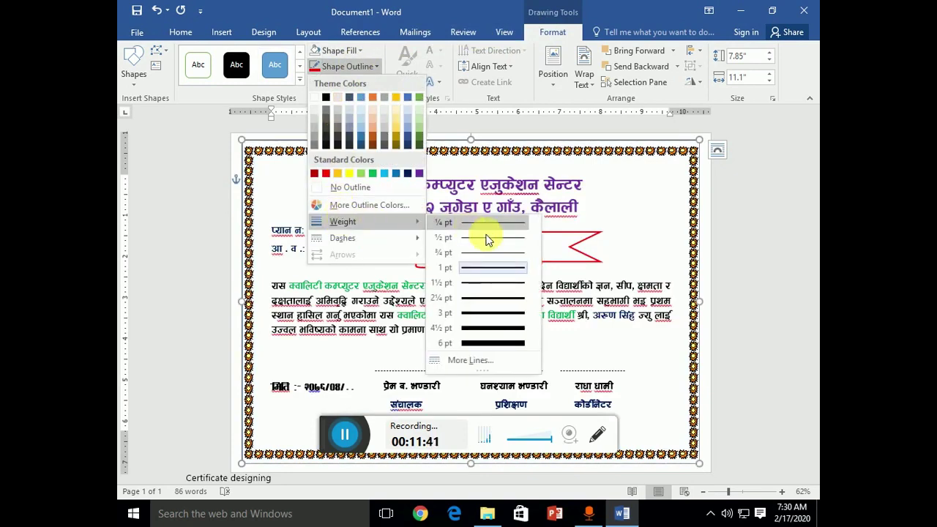
pyautogui.click(490, 300)
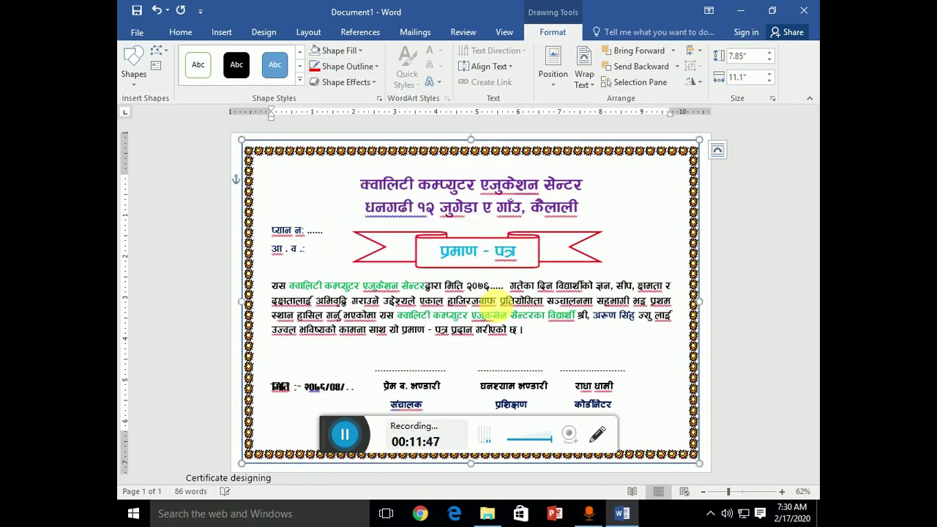
# Draw a rounded rectangle about 6.74" high and 10.38" wide just inside the decorative page border
pyautogui.click(741, 493)
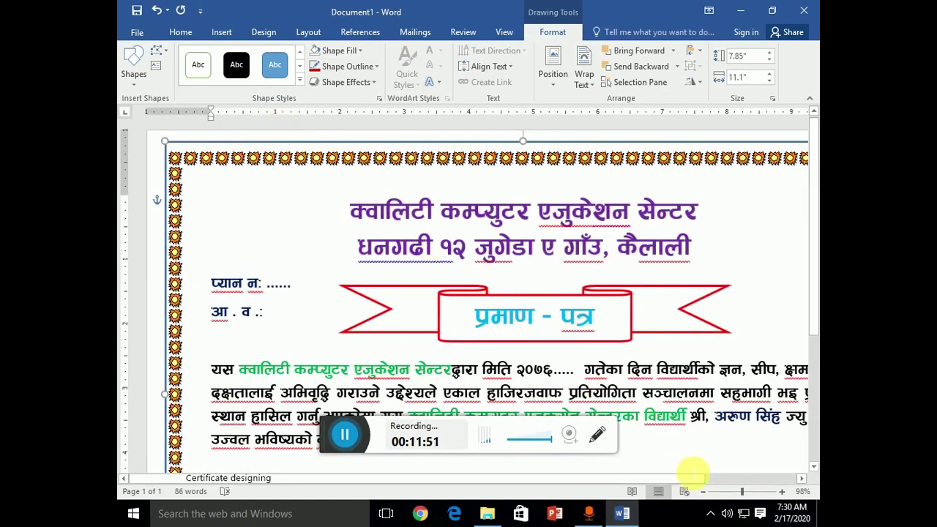
pyautogui.moveTo(739, 496); pyautogui.dragTo(737, 497)
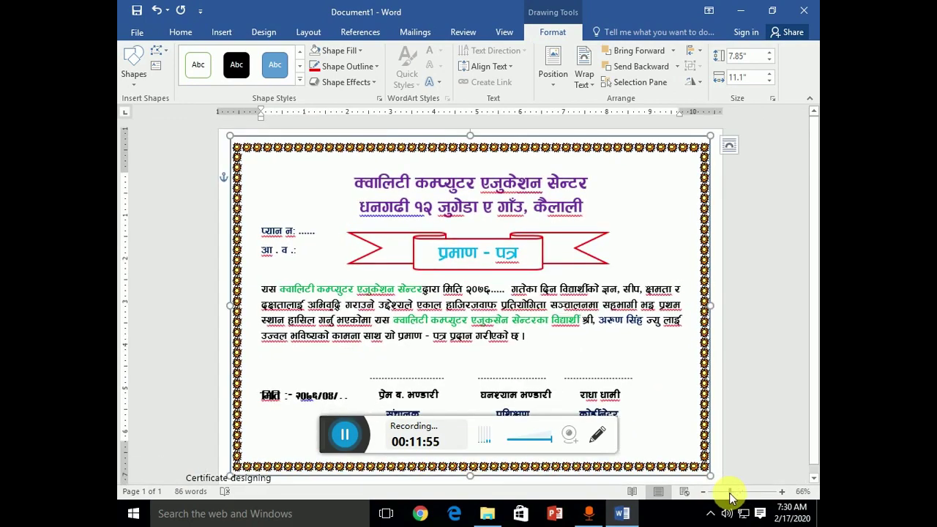
pyautogui.moveTo(729, 496); pyautogui.dragTo(725, 492)
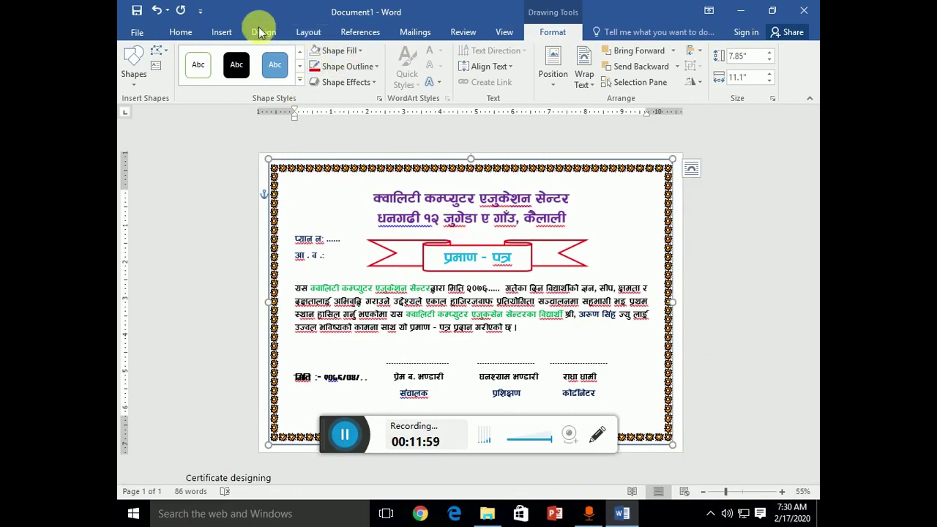
pyautogui.click(229, 31)
pyautogui.click(264, 66)
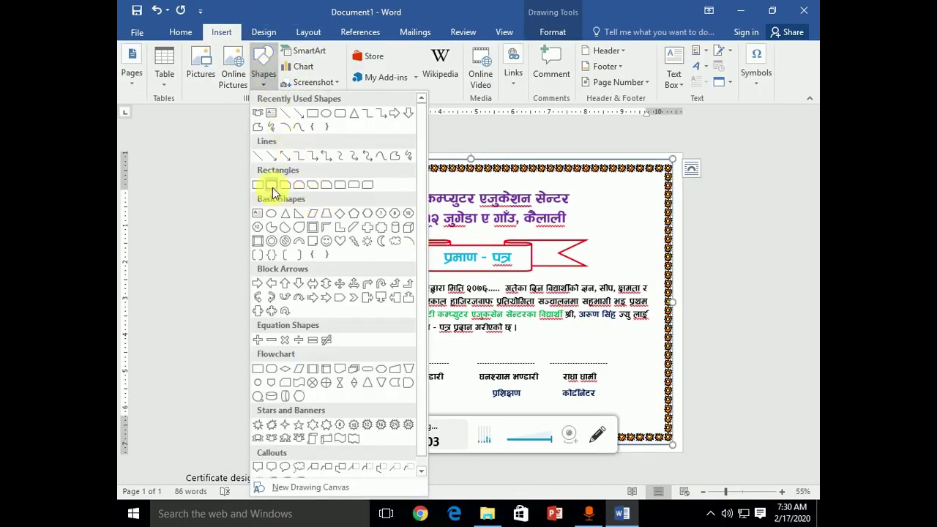
pyautogui.click(339, 117)
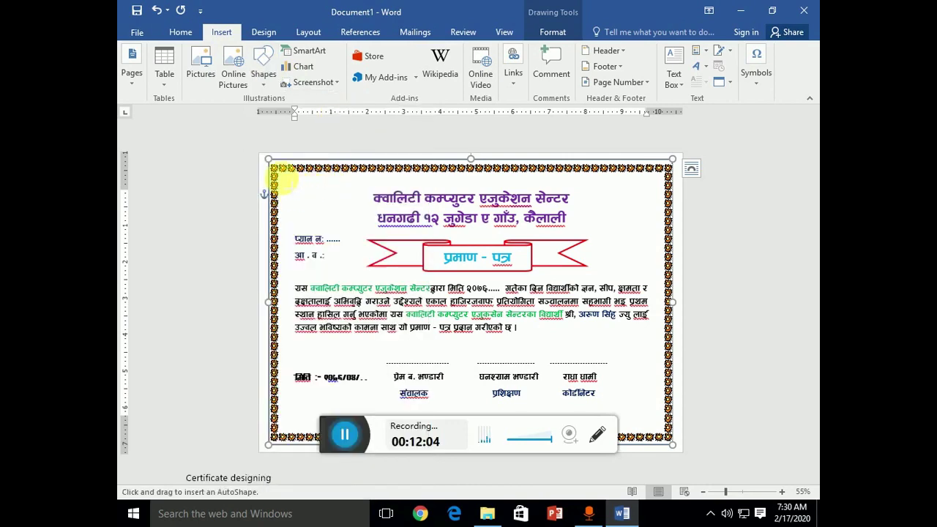
pyautogui.moveTo(281, 177); pyautogui.dragTo(659, 423)
pyautogui.moveTo(338, 441); pyautogui.dragTo(514, 476)
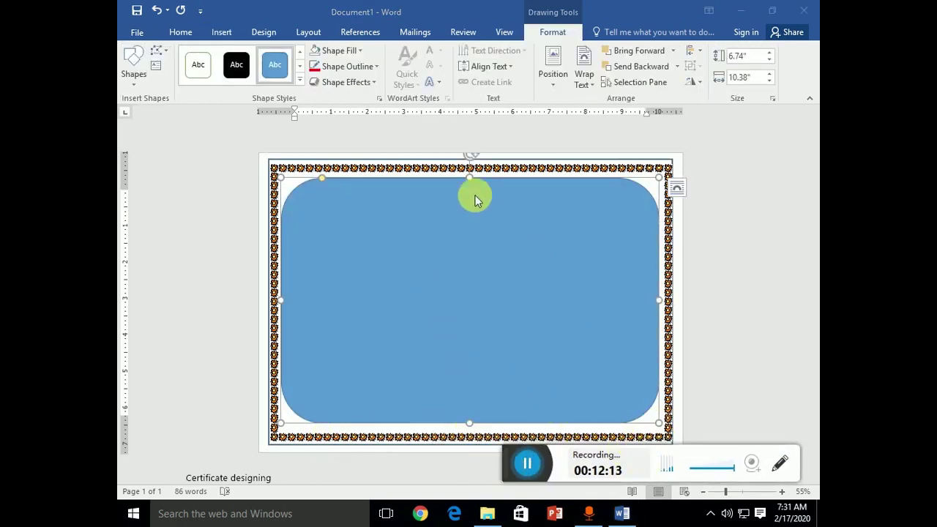
# Remove the fill of the inner rounded rectangle and deselect it
pyautogui.click(344, 54)
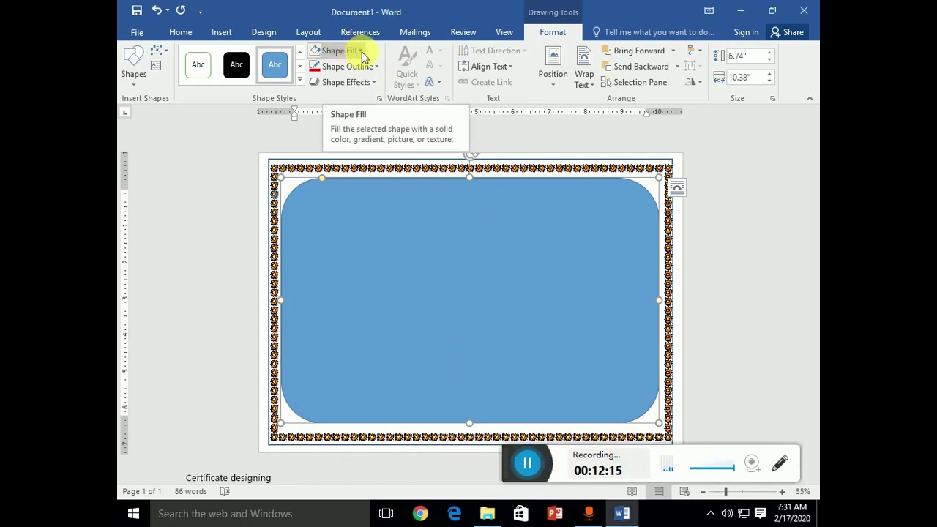
pyautogui.click(360, 50)
pyautogui.click(327, 171)
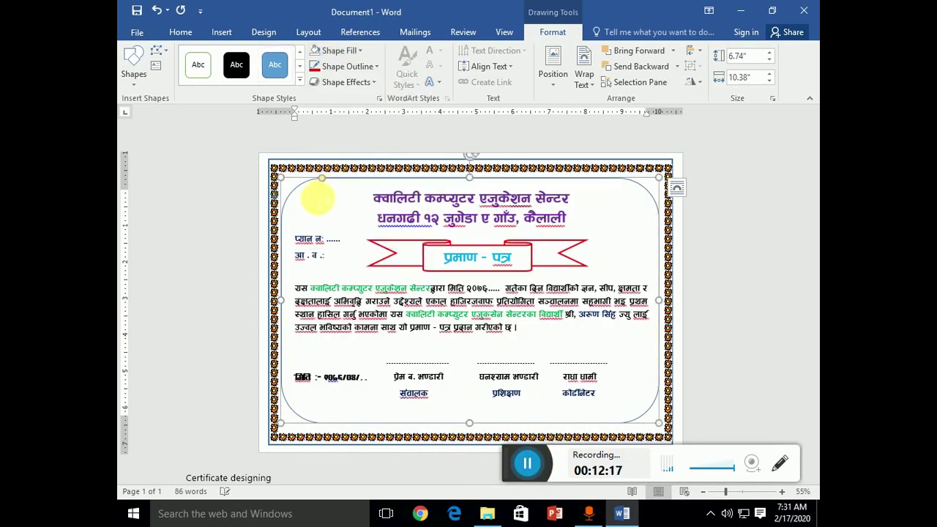
pyautogui.click(305, 183)
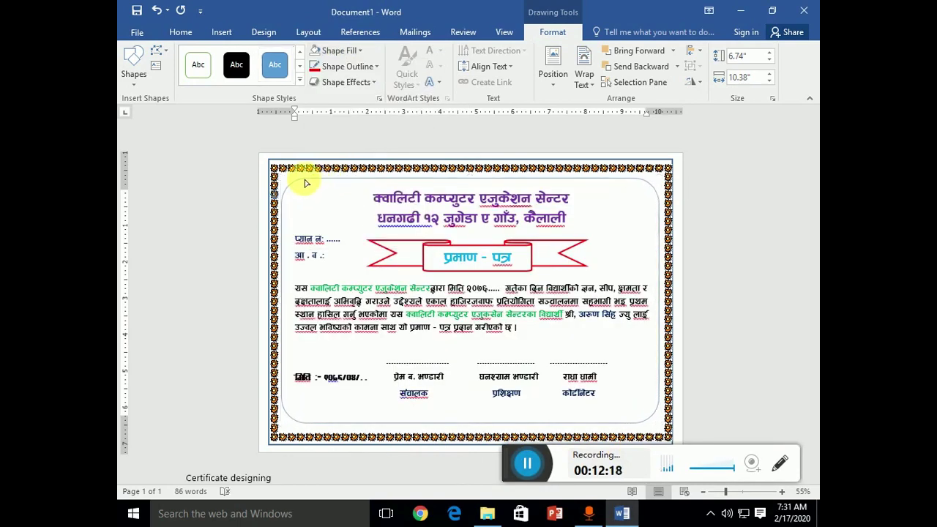